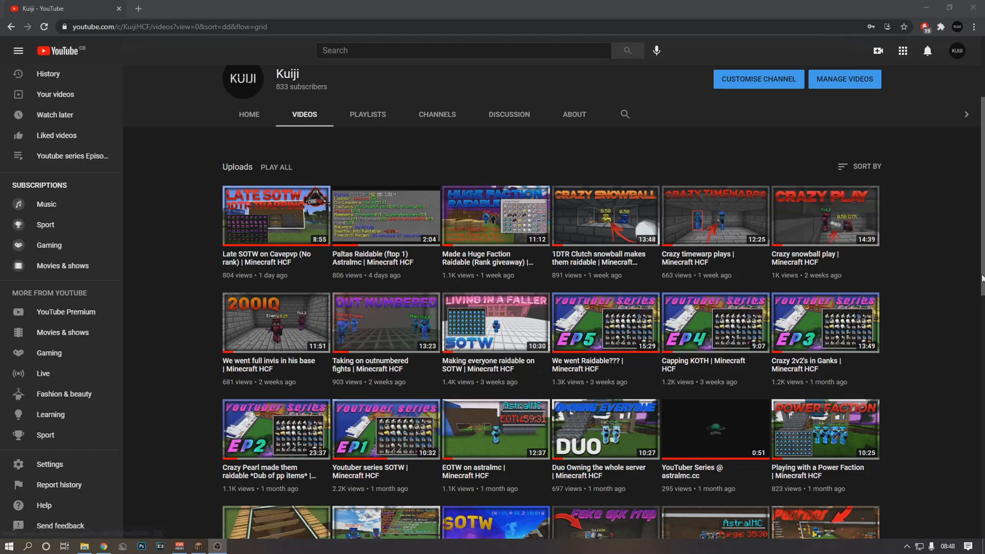
Sort the channel's uploads by date added, oldest first
{"action": "scroll", "coordinate": [182, 313], "scroll_direction": "down", "scroll_amount": 8}
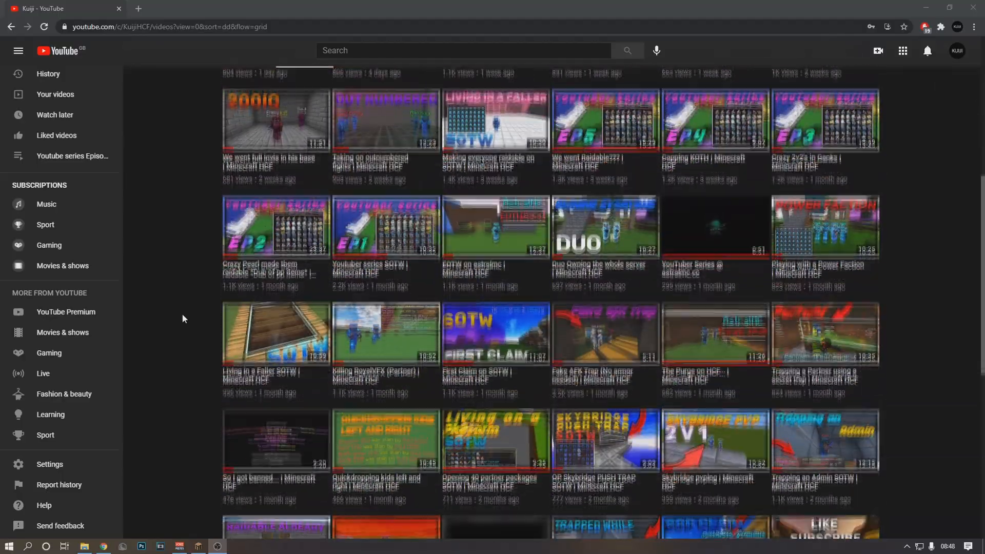
{"action": "scroll", "coordinate": [187, 344], "scroll_direction": "up", "scroll_amount": 8}
{"action": "scroll", "coordinate": [193, 359], "scroll_direction": "up", "scroll_amount": 3}
{"action": "scroll", "coordinate": [161, 353], "scroll_direction": "down", "scroll_amount": 5}
{"action": "scroll", "coordinate": [161, 353], "scroll_direction": "up", "scroll_amount": 5}
{"action": "left_click", "coordinate": [873, 325]}
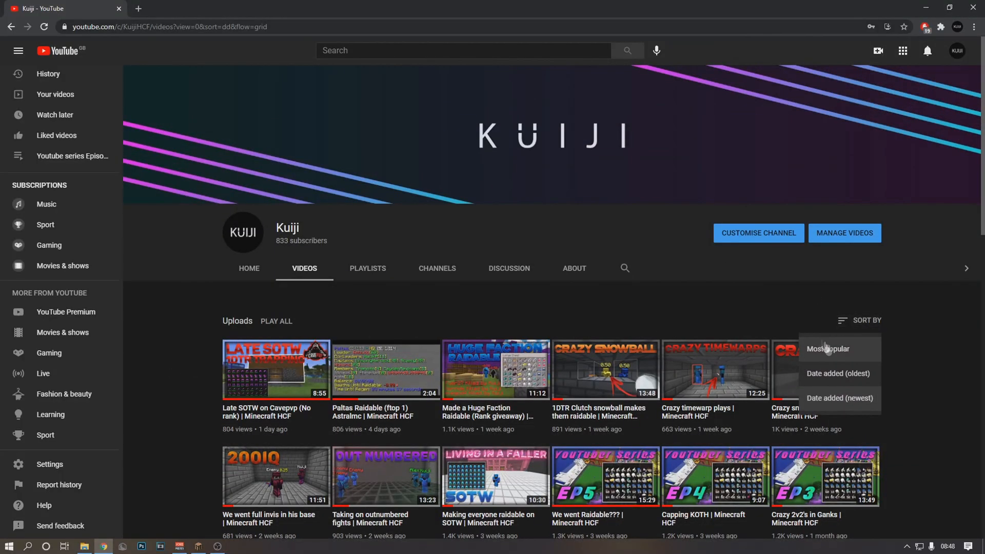
{"action": "left_click", "coordinate": [850, 374]}
Look through the channel's oldest uploads, examining their thumbnails and view counts
{"action": "scroll", "coordinate": [167, 361], "scroll_direction": "down", "scroll_amount": 2}
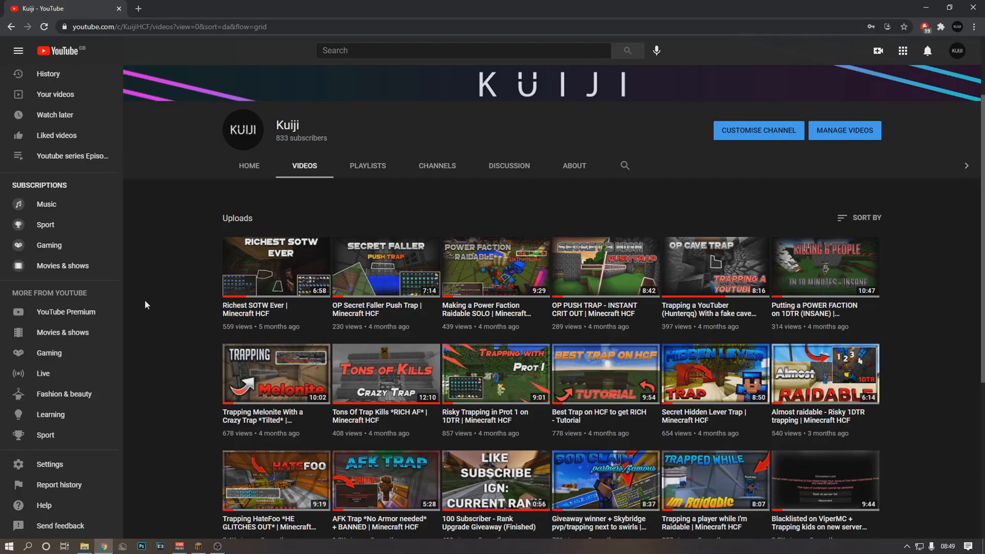
{"action": "scroll", "coordinate": [146, 306], "scroll_direction": "down", "scroll_amount": 4}
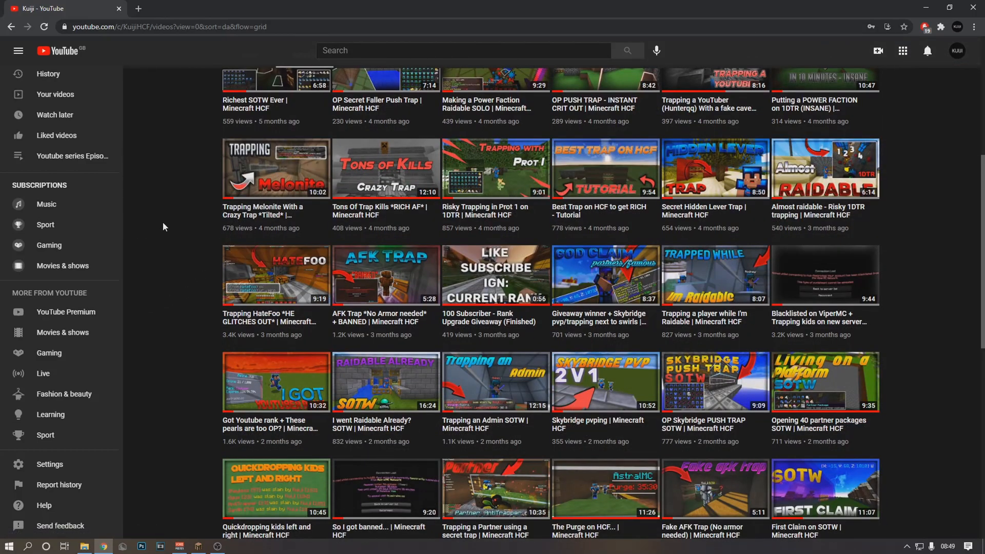
{"action": "scroll", "coordinate": [162, 221], "scroll_direction": "up", "scroll_amount": 3}
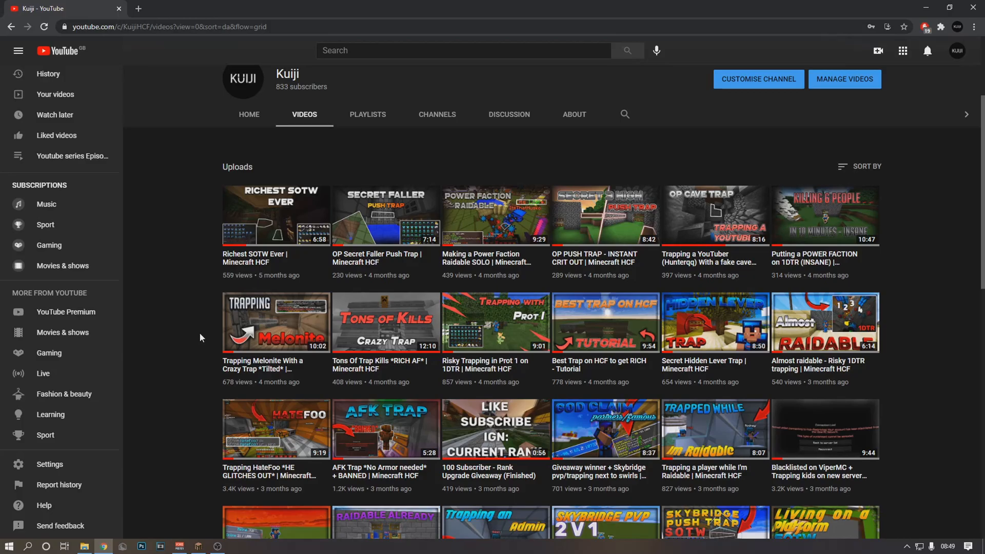
{"action": "scroll", "coordinate": [193, 308], "scroll_direction": "down", "scroll_amount": 2}
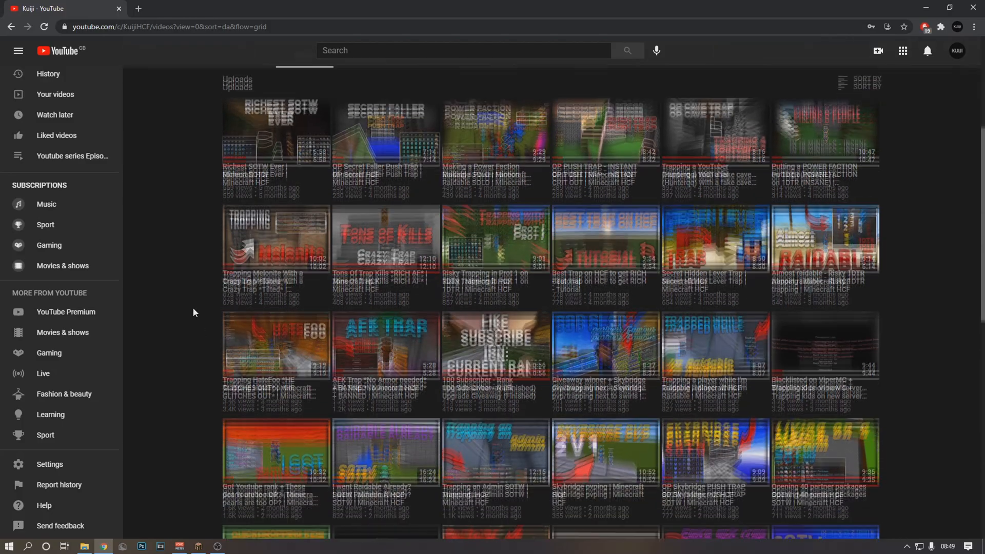
{"action": "scroll", "coordinate": [189, 326], "scroll_direction": "up", "scroll_amount": 4}
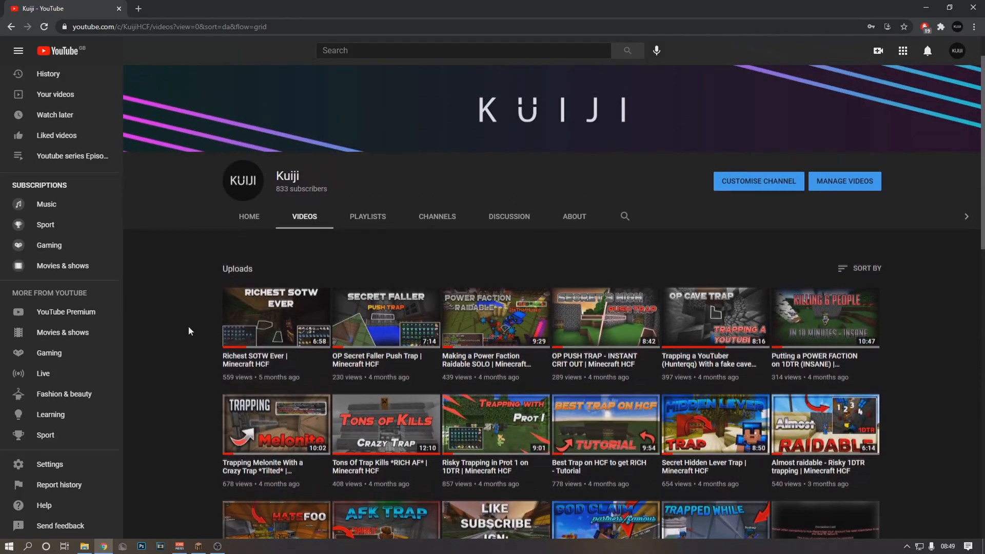
{"action": "scroll", "coordinate": [188, 325], "scroll_direction": "down", "scroll_amount": 2}
{"action": "scroll", "coordinate": [188, 325], "scroll_direction": "up", "scroll_amount": 2}
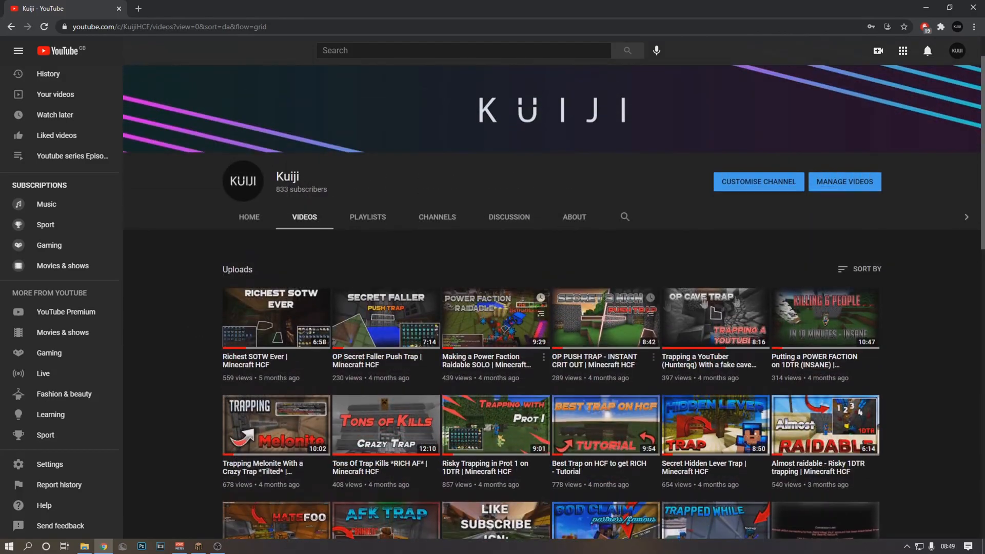
Sort the channel's uploads by most popular and look through the top videos
{"action": "left_click", "coordinate": [858, 279]}
{"action": "left_click", "coordinate": [862, 293]}
{"action": "scroll", "coordinate": [631, 334], "scroll_direction": "down", "scroll_amount": 1}
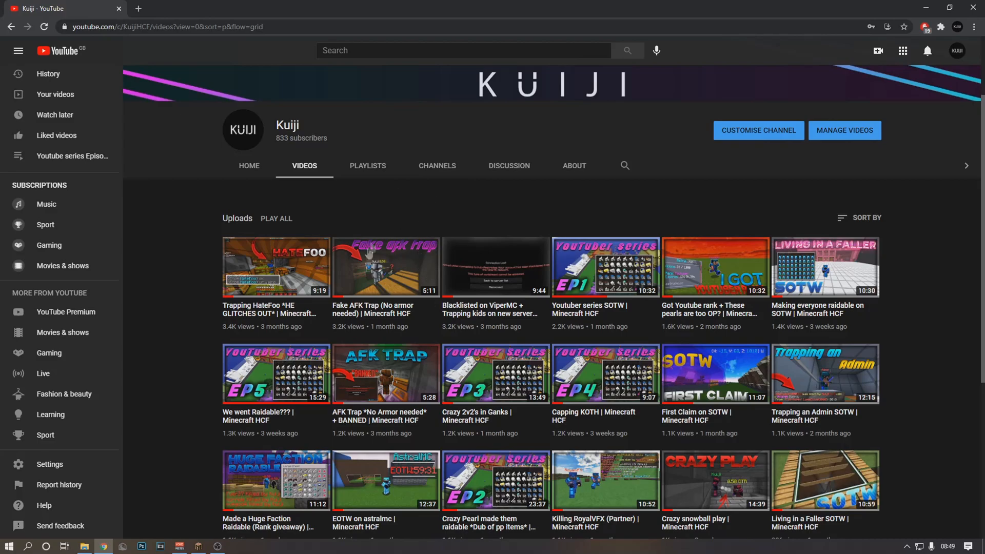
{"action": "scroll", "coordinate": [705, 218], "scroll_direction": "down", "scroll_amount": 2}
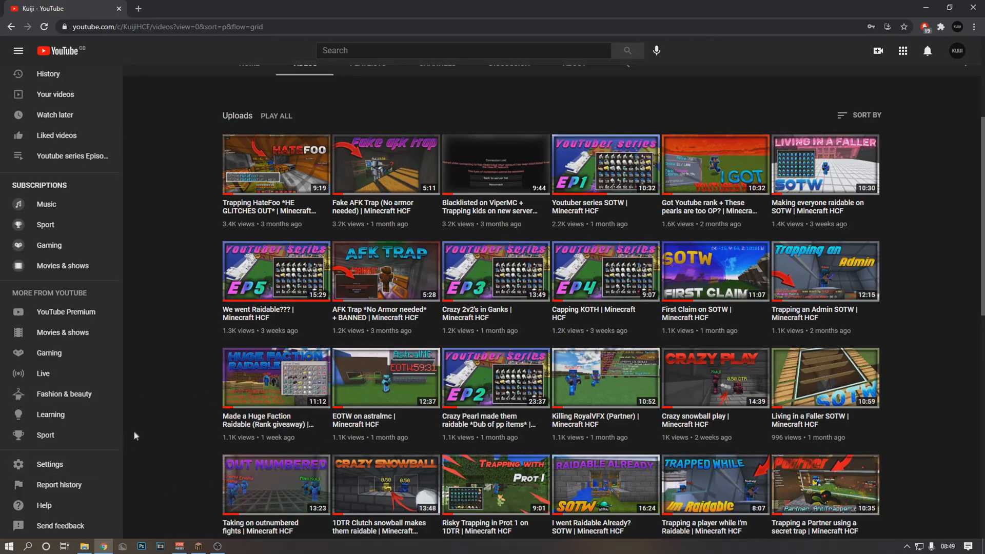
{"action": "scroll", "coordinate": [169, 398], "scroll_direction": "down", "scroll_amount": 2}
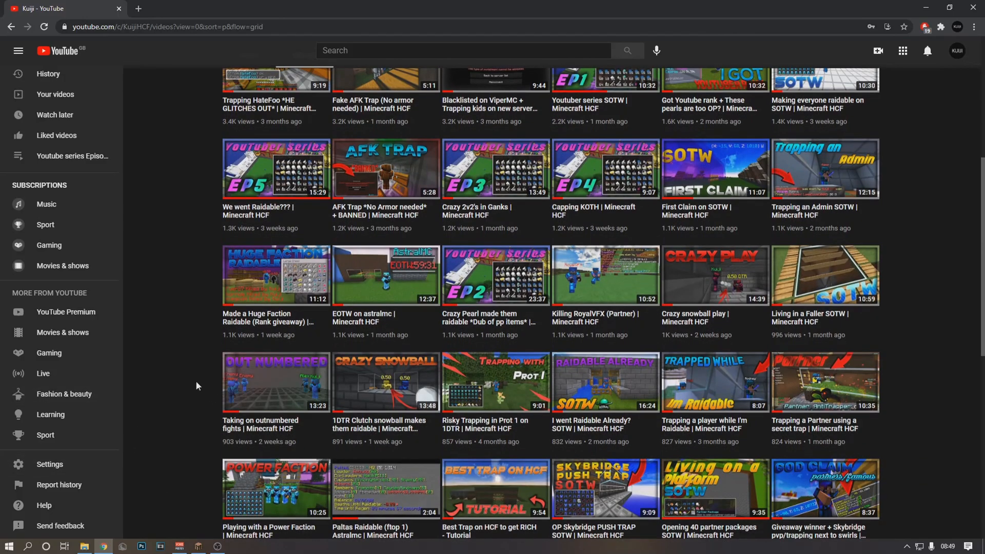
{"action": "scroll", "coordinate": [854, 307], "scroll_direction": "up", "scroll_amount": 6}
{"action": "left_click", "coordinate": [874, 320]}
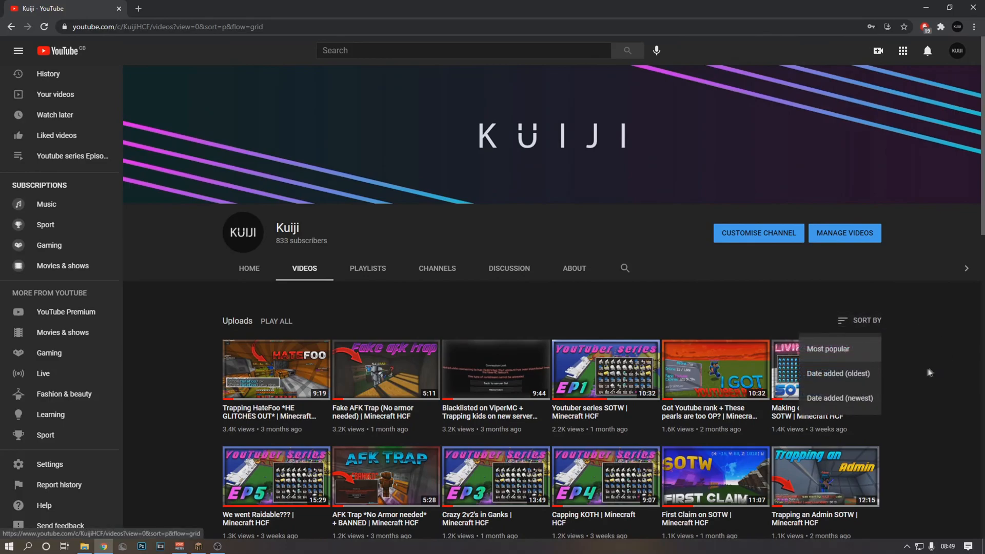
{"action": "left_click", "coordinate": [915, 322]}
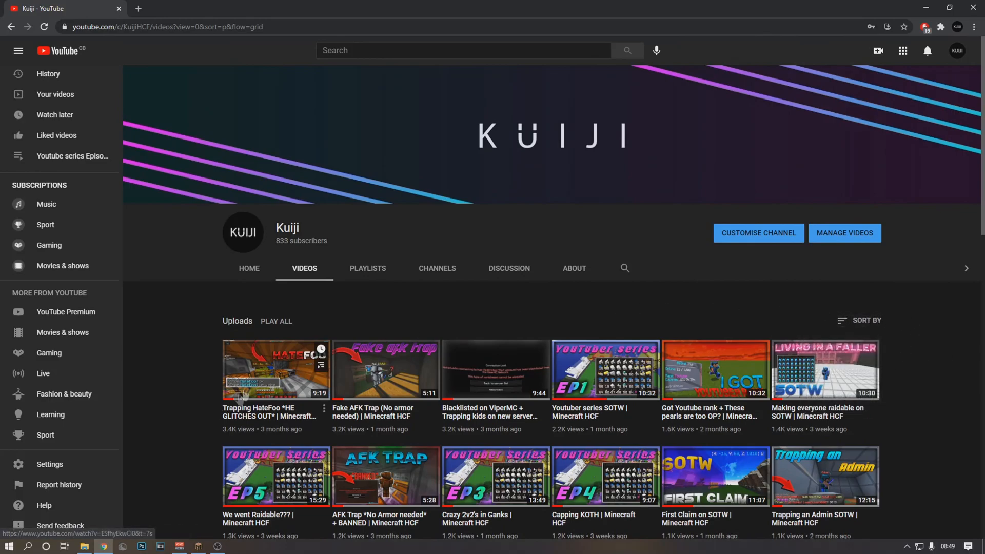
Review the analytics overview of the most-viewed video and browse the popular uploads again
{"action": "scroll", "coordinate": [175, 384], "scroll_direction": "down", "scroll_amount": 1}
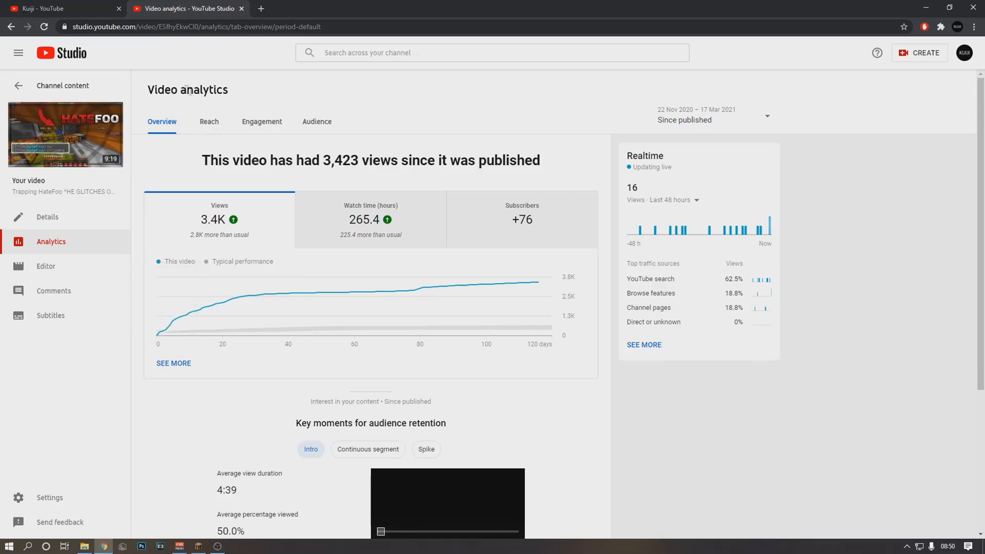
{"action": "mouse_move", "coordinate": [168, 330]}
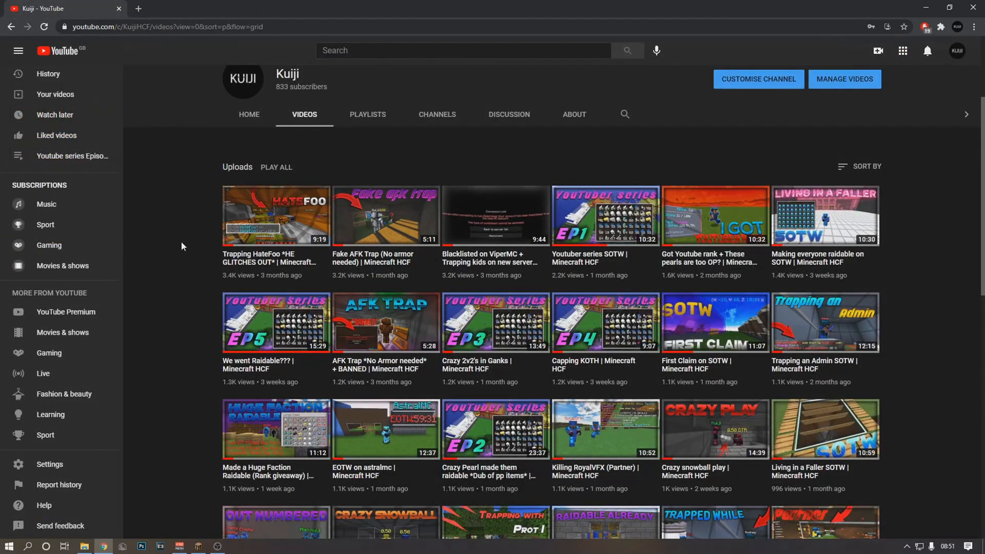
{"action": "scroll", "coordinate": [195, 332], "scroll_direction": "down", "scroll_amount": 7}
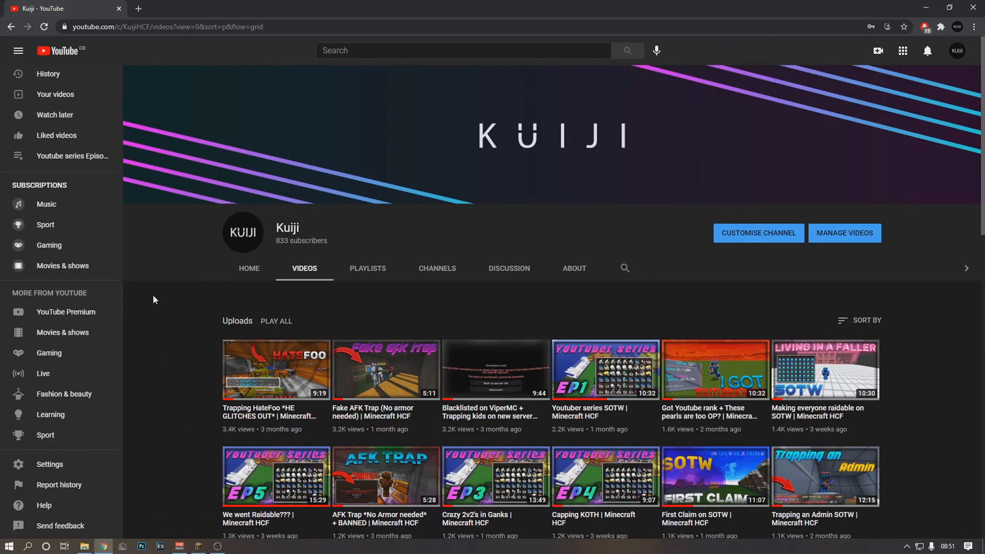
{"action": "scroll", "coordinate": [152, 295], "scroll_direction": "down", "scroll_amount": 7}
Switch to Minecraft, search the Lunar Client mods for "free" and open the Freelook options
{"action": "left_click", "coordinate": [296, 270]}
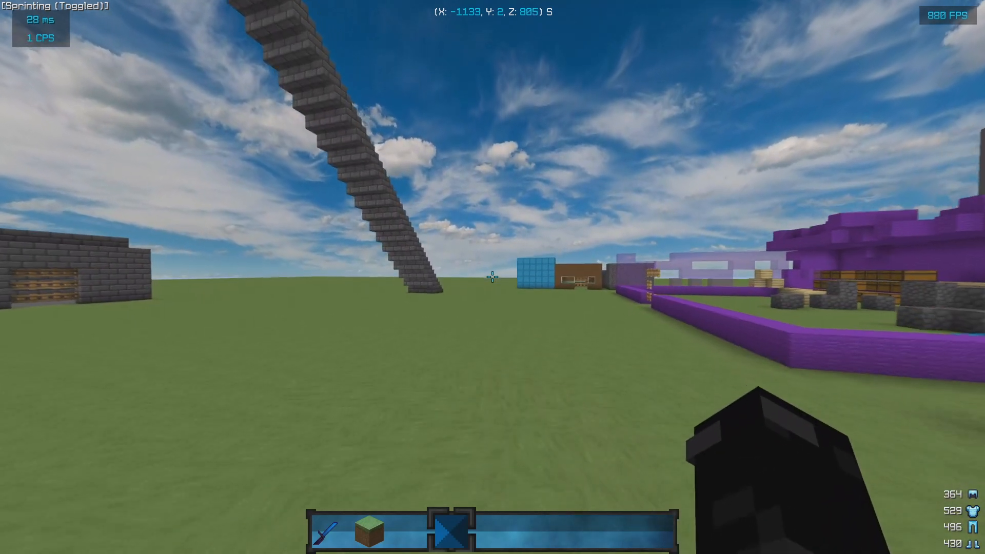
{"action": "key", "text": "Shift_R"}
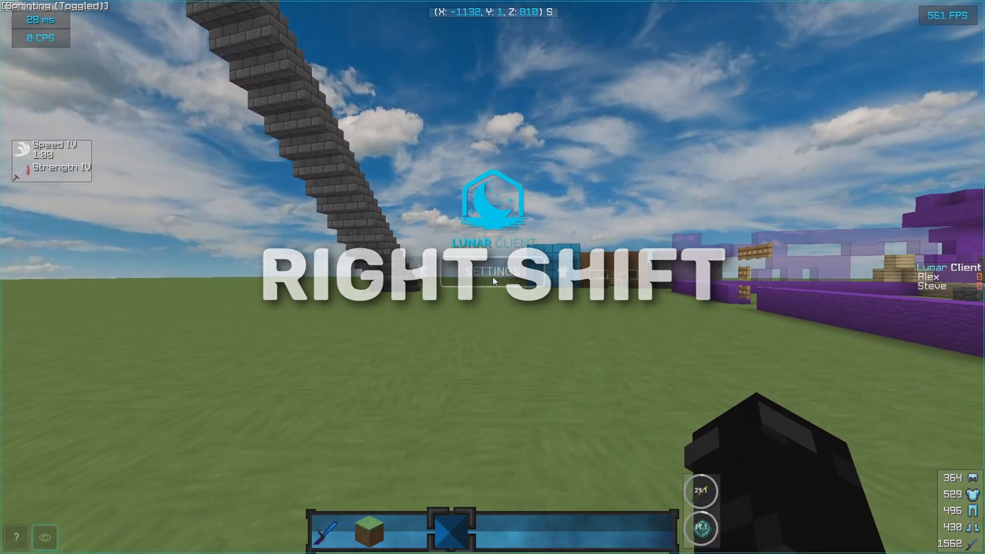
{"action": "left_click", "coordinate": [493, 276]}
{"action": "left_click", "coordinate": [650, 175]}
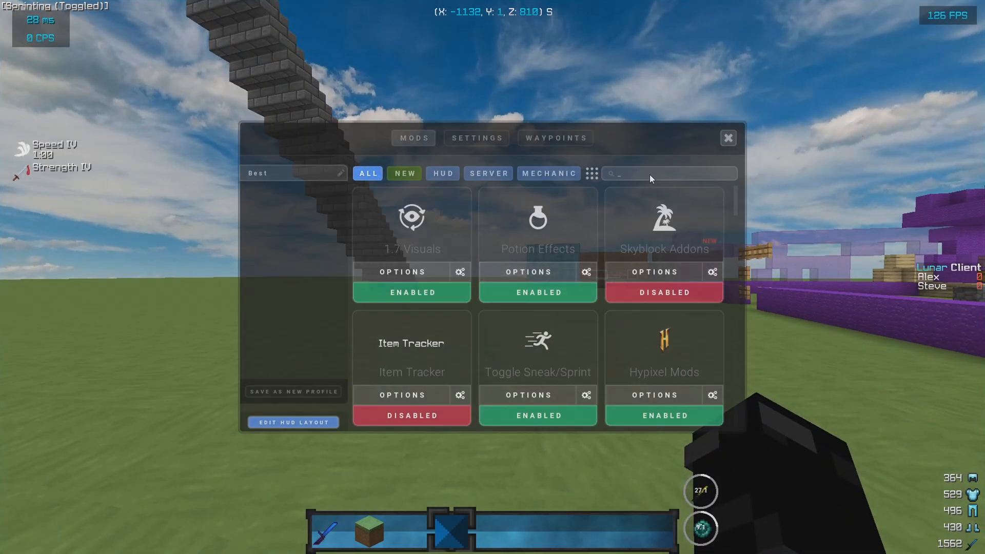
{"action": "type", "text": "free"}
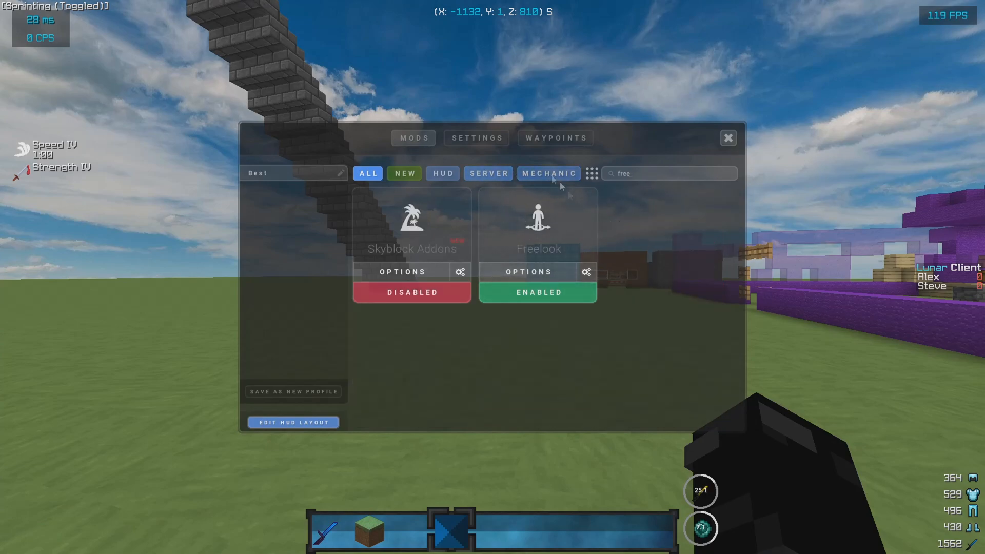
{"action": "left_click", "coordinate": [587, 273]}
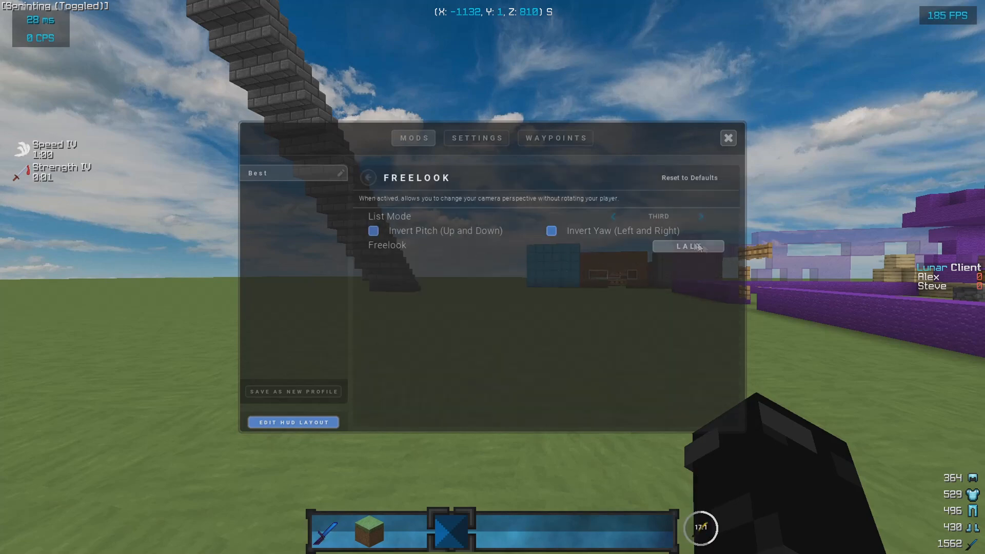
Leave the Freelook options and try out freelook in the game while running and jumping forward
{"action": "key", "text": "Escape"}
{"action": "key", "text": "w"}
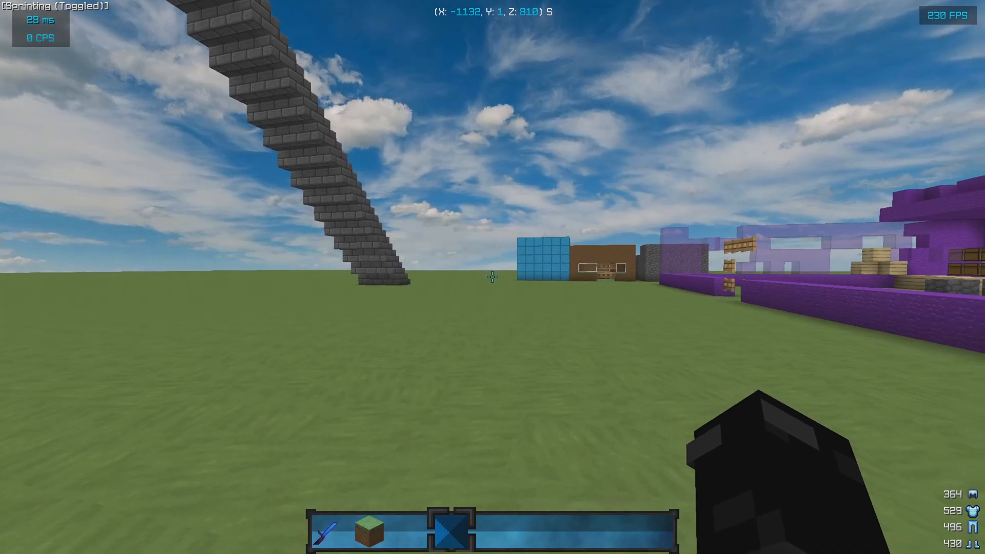
{"action": "key", "text": "space"}
{"action": "key", "text": "alt"}
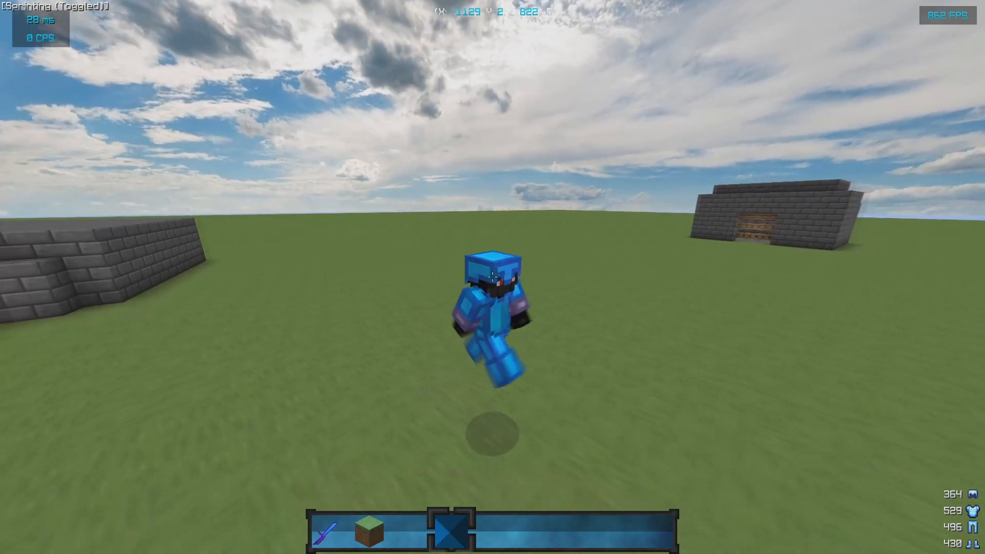
{"action": "key", "text": "alt"}
{"action": "key", "text": "w"}
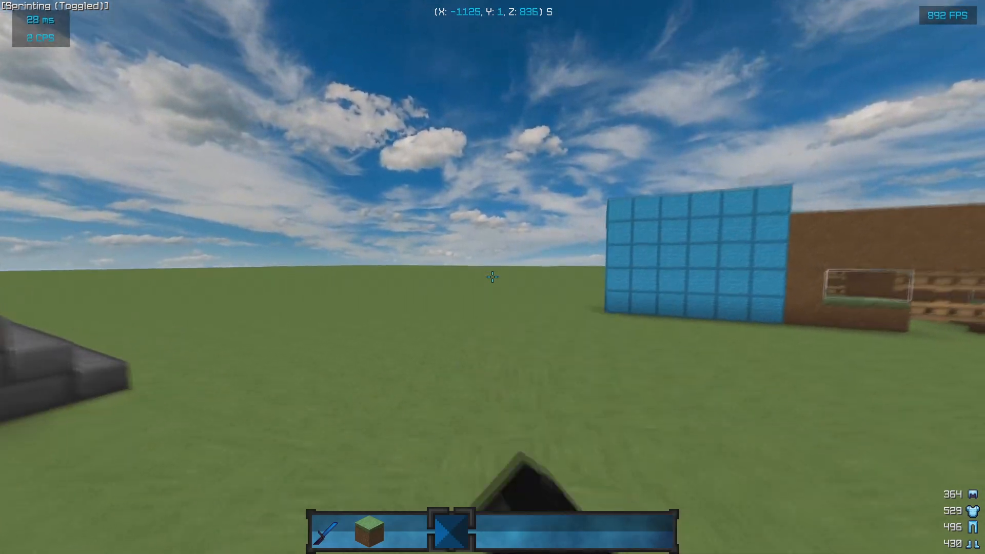
{"action": "key", "text": "1"}
{"action": "key", "text": "2"}
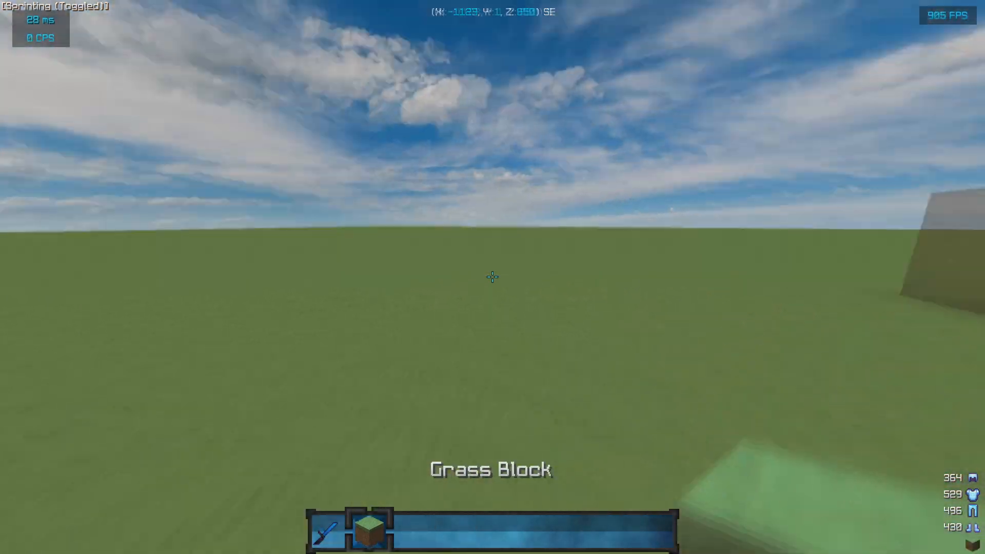
{"action": "key", "text": "3"}
{"action": "key", "text": "alt"}
{"action": "key", "text": "space"}
{"action": "key", "text": "w"}
{"action": "key", "text": "space"}
{"action": "key", "text": "alt"}
{"action": "key", "text": "w"}
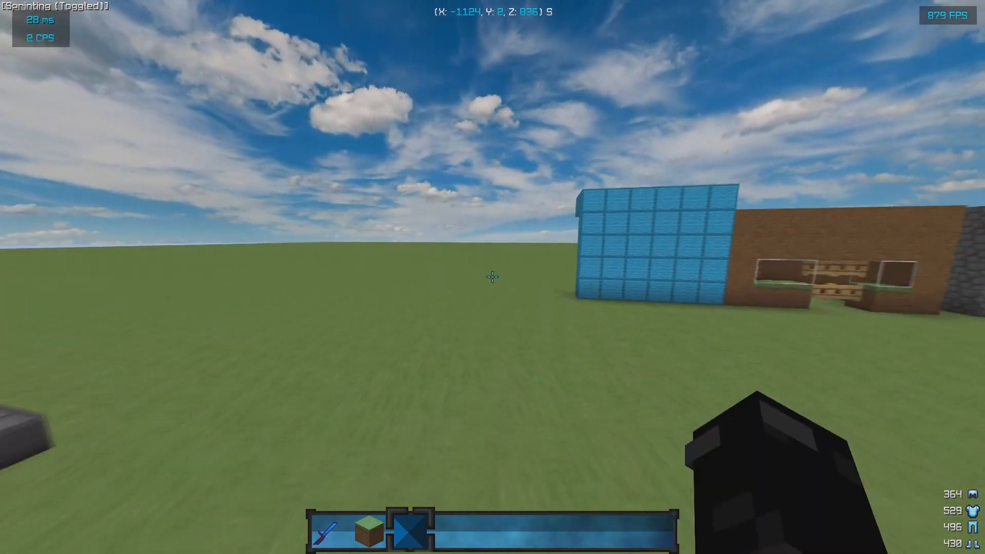
{"action": "key", "text": "w"}
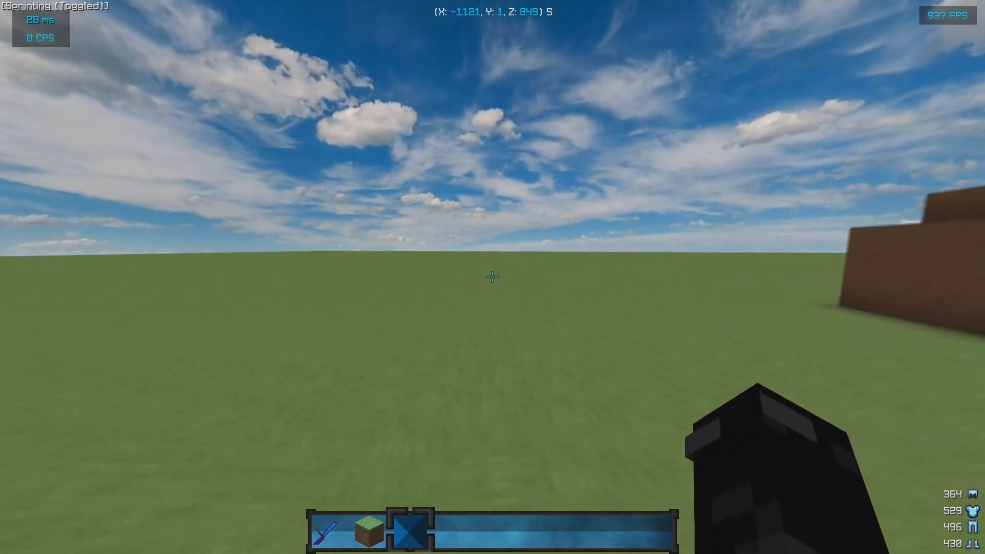
{"action": "key", "text": "space"}
{"action": "left_click", "coordinate": [492, 277]}
{"action": "left_click", "coordinate": [493, 277]}
{"action": "left_click", "coordinate": [492, 278]}
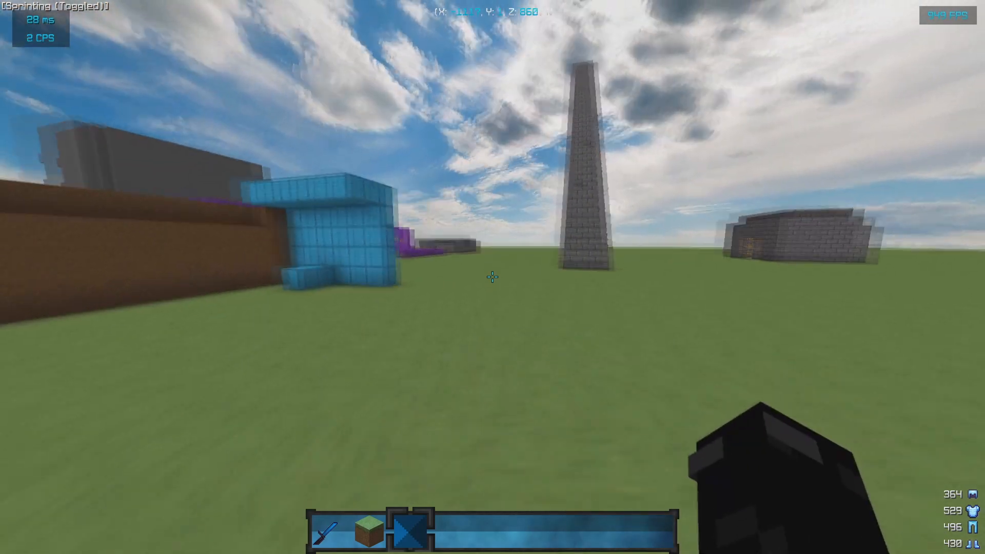
{"action": "key", "text": "w"}
{"action": "left_click", "coordinate": [493, 277]}
{"action": "left_click", "coordinate": [492, 277]}
{"action": "left_click", "coordinate": [492, 277]}
{"action": "left_click", "coordinate": [493, 277]}
{"action": "left_click", "coordinate": [493, 277]}
{"action": "left_click", "coordinate": [493, 277]}
{"action": "key", "text": "w"}
{"action": "left_click", "coordinate": [493, 277]}
{"action": "key", "text": "space"}
{"action": "left_click", "coordinate": [493, 277]}
{"action": "left_click", "coordinate": [493, 277]}
{"action": "key", "text": "w"}
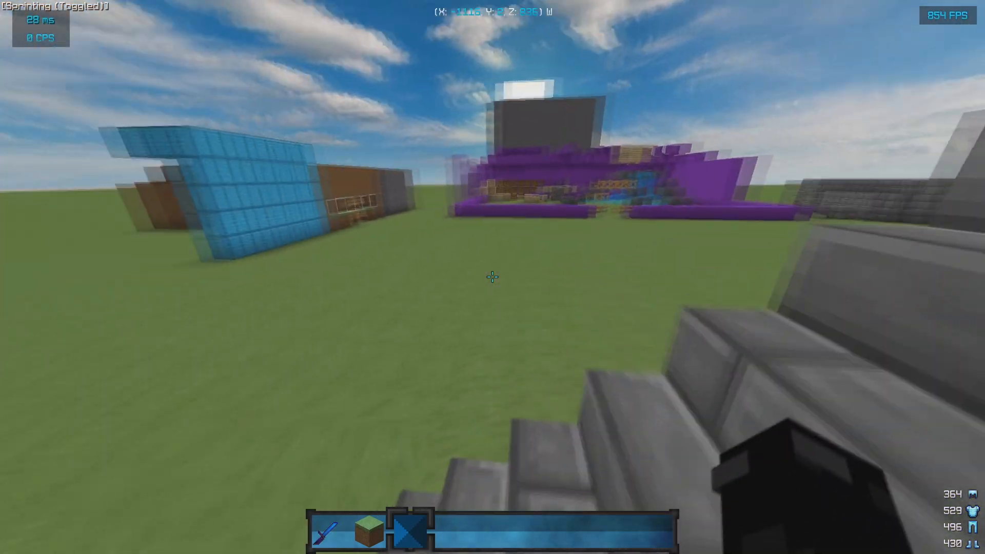
{"action": "key", "text": "w"}
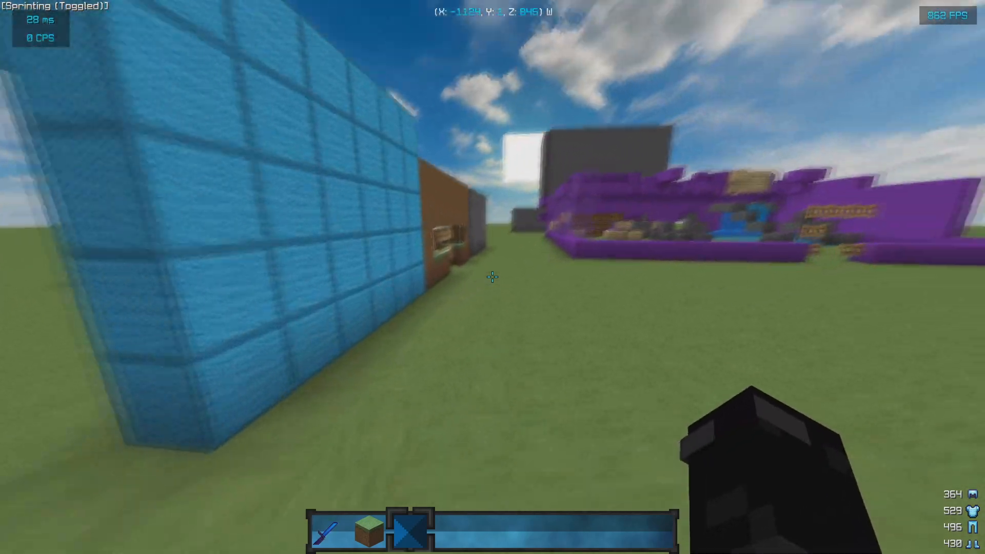
{"action": "left_click", "coordinate": [493, 277]}
{"action": "left_click", "coordinate": [493, 277]}
{"action": "left_click", "coordinate": [493, 277]}
{"action": "left_click", "coordinate": [492, 277]}
{"action": "left_click", "coordinate": [493, 277]}
{"action": "key", "text": "space"}
{"action": "left_click", "coordinate": [492, 277]}
{"action": "key", "text": "w"}
{"action": "left_click", "coordinate": [492, 277]}
{"action": "left_click", "coordinate": [493, 277]}
{"action": "left_click", "coordinate": [492, 278]}
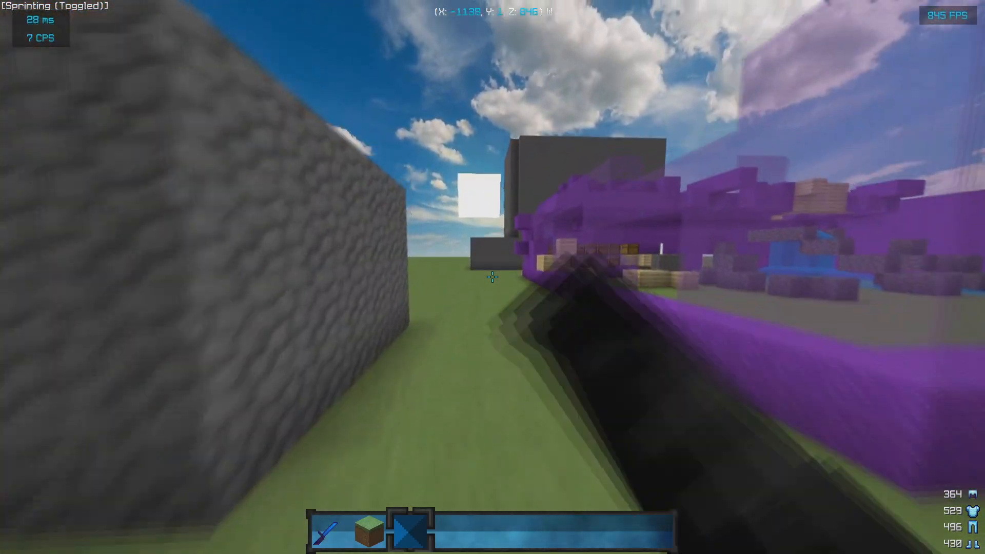
{"action": "left_click", "coordinate": [493, 277]}
{"action": "left_click", "coordinate": [493, 277]}
{"action": "left_click", "coordinate": [492, 277]}
{"action": "left_click", "coordinate": [493, 277]}
{"action": "key", "text": "w"}
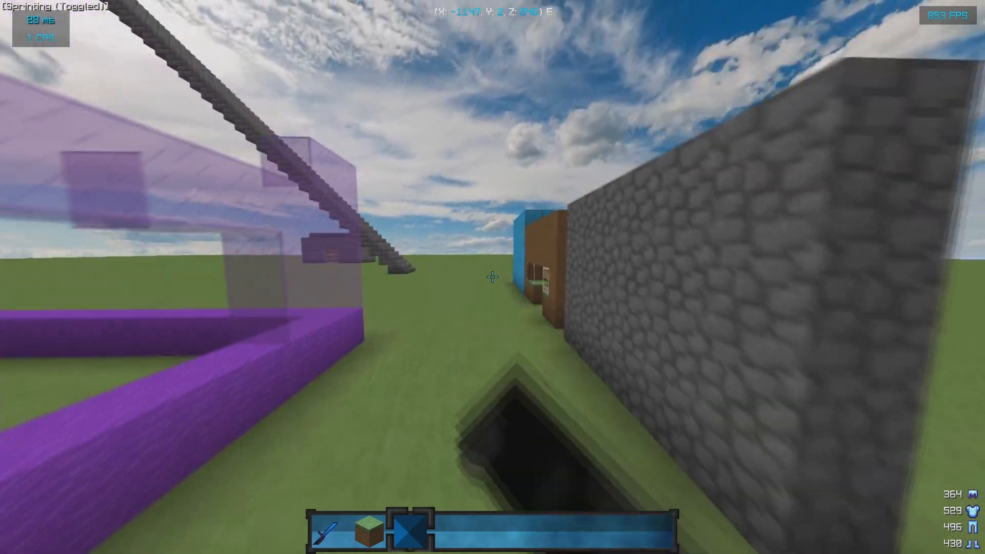
{"action": "key", "text": "w"}
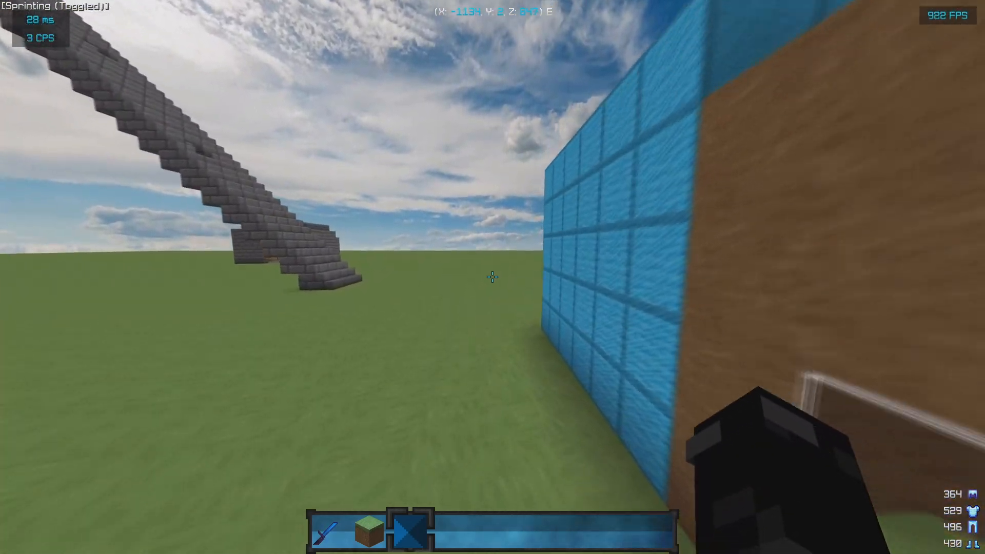
{"action": "key", "text": "1"}
{"action": "key", "text": "w"}
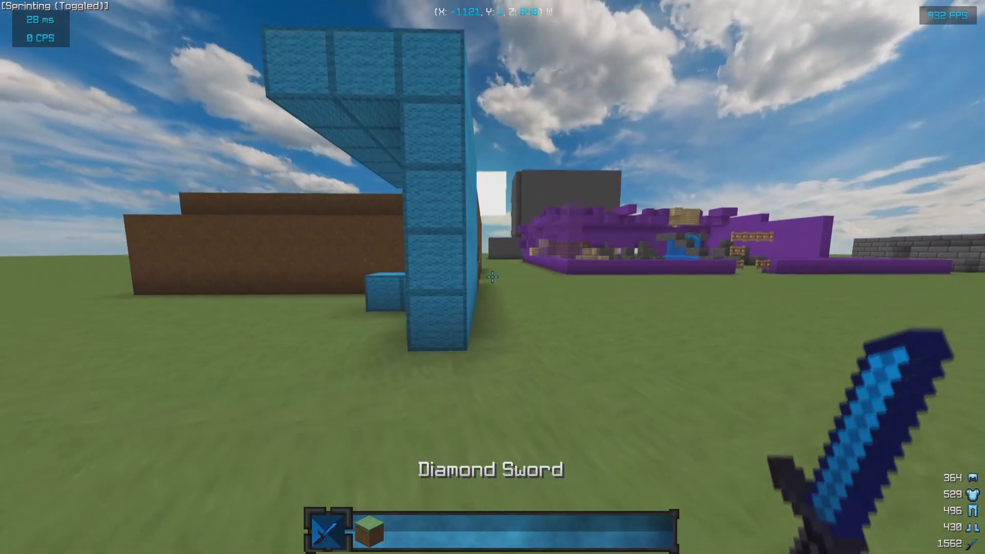
{"action": "scroll", "coordinate": [492, 277], "scroll_direction": "down", "scroll_amount": 3}
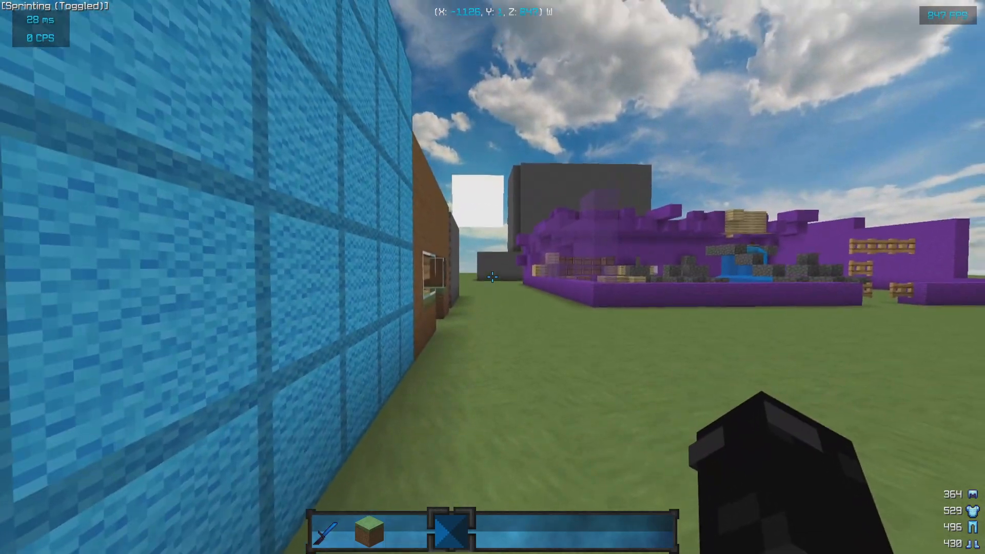
Equip the diamond sword beside the blue wall and try out sneaking and swinging it
{"action": "key", "text": "shift"}
{"action": "left_click", "coordinate": [492, 277]}
{"action": "left_click", "coordinate": [492, 277]}
{"action": "key", "text": "1"}
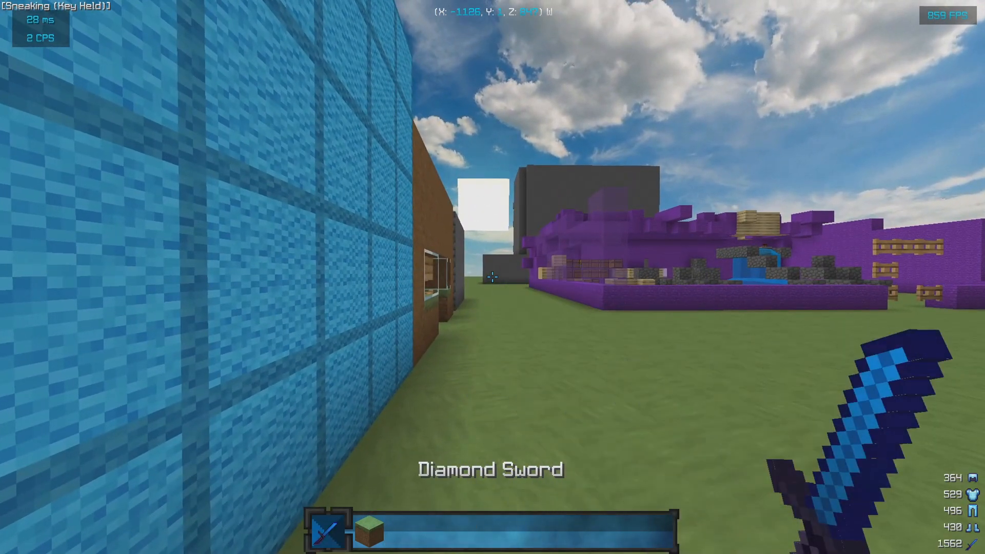
{"action": "left_click", "coordinate": [492, 277]}
{"action": "left_click", "coordinate": [492, 277]}
{"action": "left_click", "coordinate": [492, 277]}
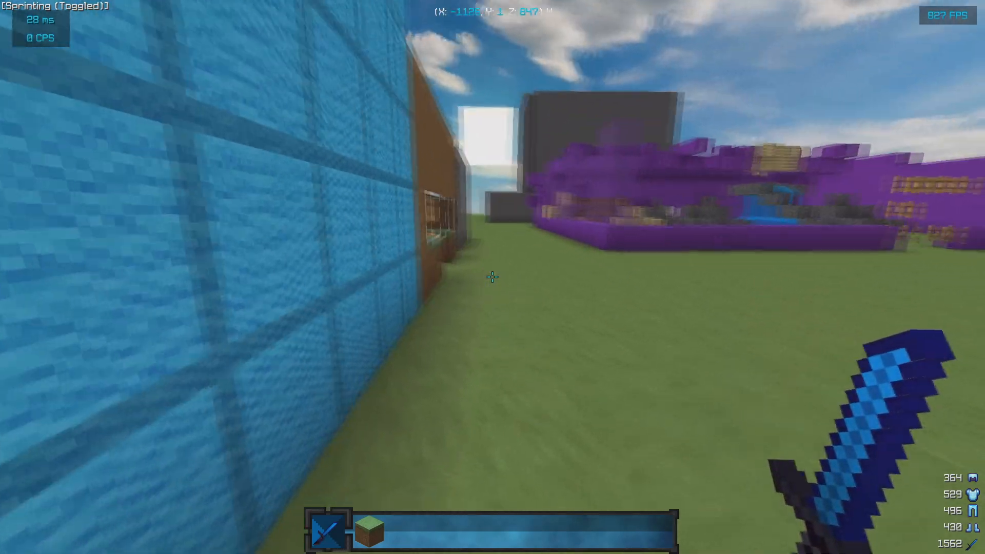
{"action": "left_click", "coordinate": [492, 277]}
{"action": "left_click", "coordinate": [493, 277]}
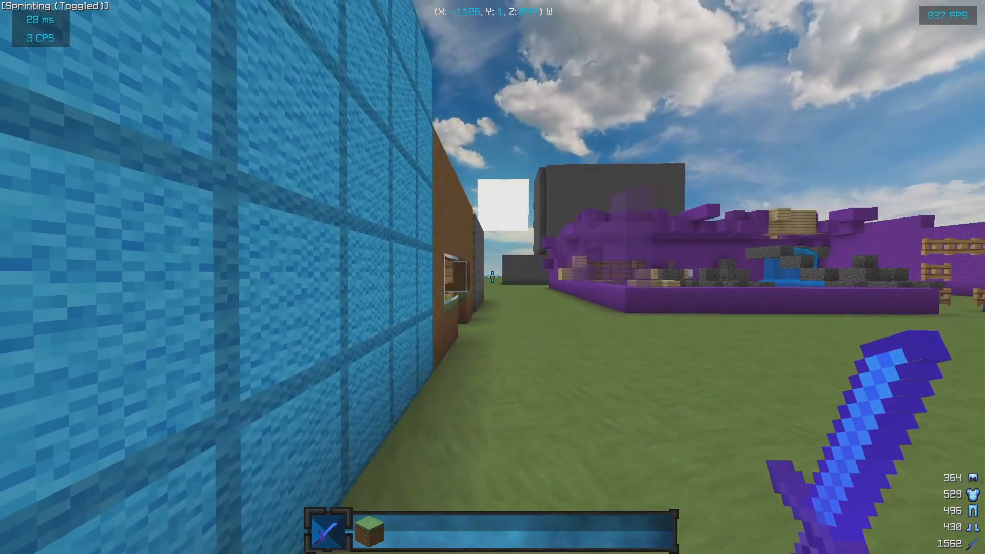
{"action": "left_click", "coordinate": [493, 277]}
{"action": "left_click", "coordinate": [493, 277]}
Examine the character and surroundings with freelook beside the blue wall, alternating with the first-person view
{"action": "key", "text": "F5"}
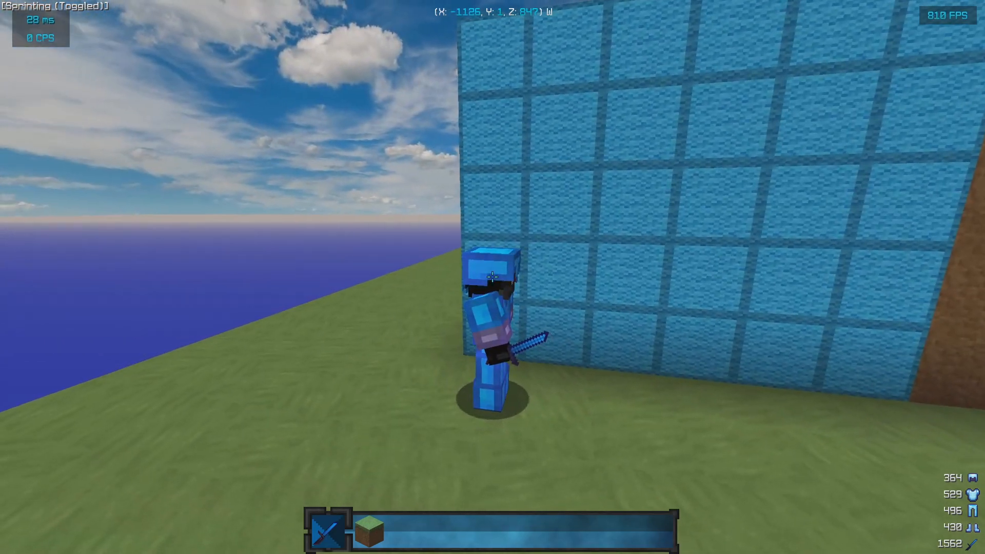
{"action": "key", "text": "F5"}
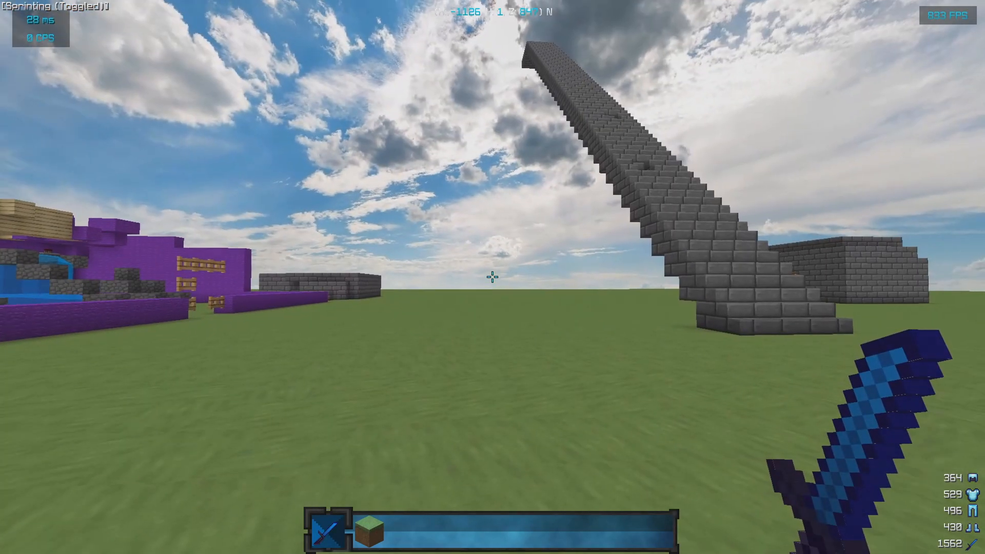
{"action": "key", "text": "F5"}
{"action": "key", "text": "F5"}
{"action": "key", "text": "F5"}
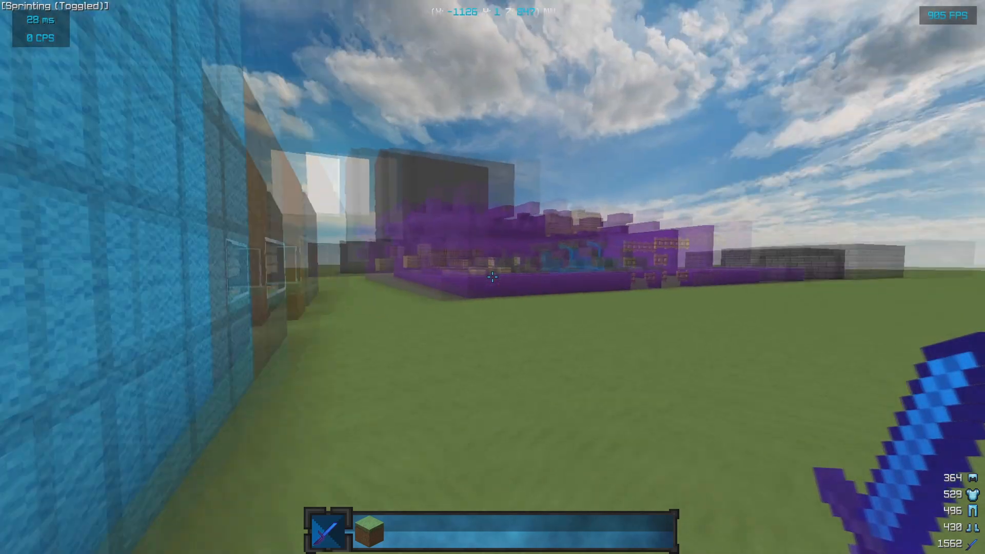
{"action": "left_click", "coordinate": [492, 277]}
{"action": "left_click", "coordinate": [493, 277]}
Frame the character holding the sword beside the blue wall, hide the HUD and take a screenshot
{"action": "key", "text": "F5"}
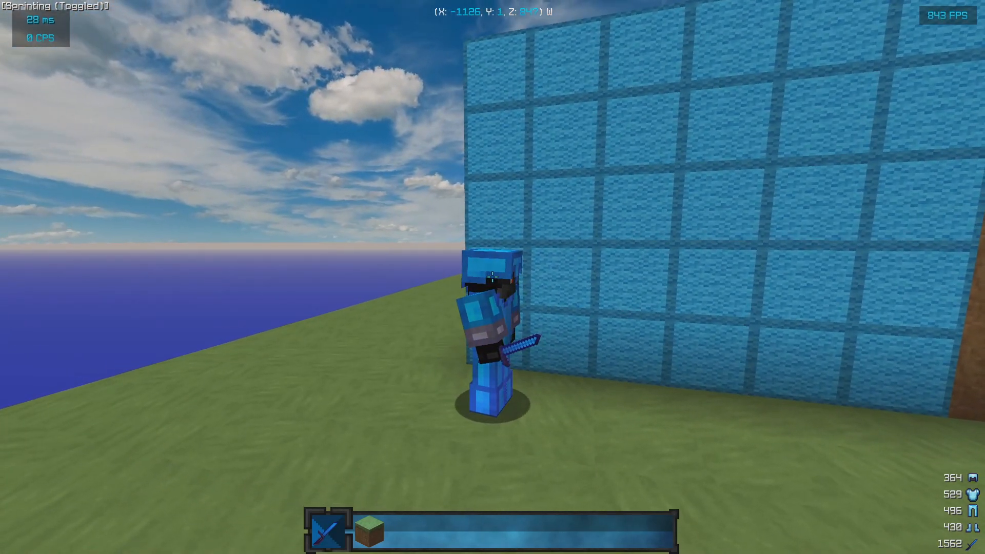
{"action": "key", "text": "F1"}
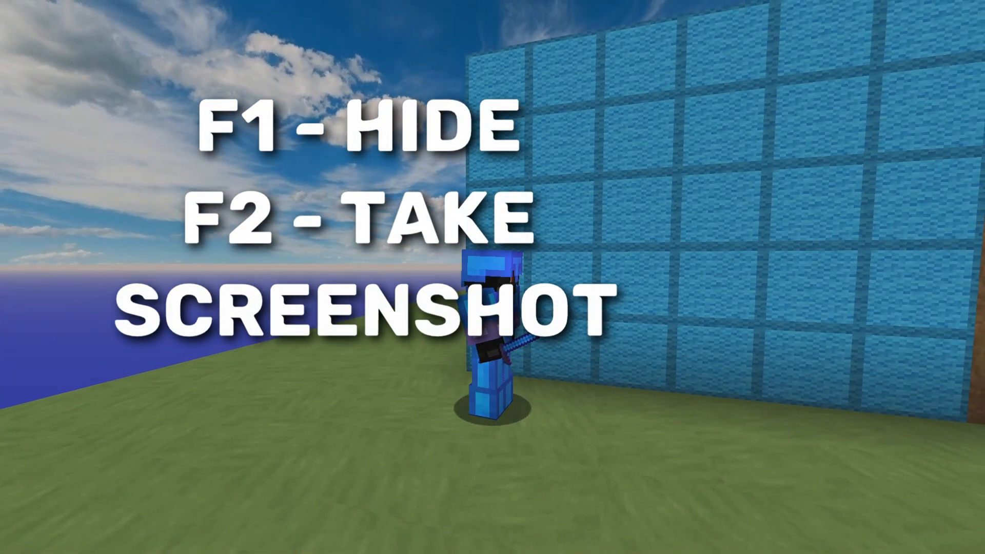
{"action": "key", "text": "F5"}
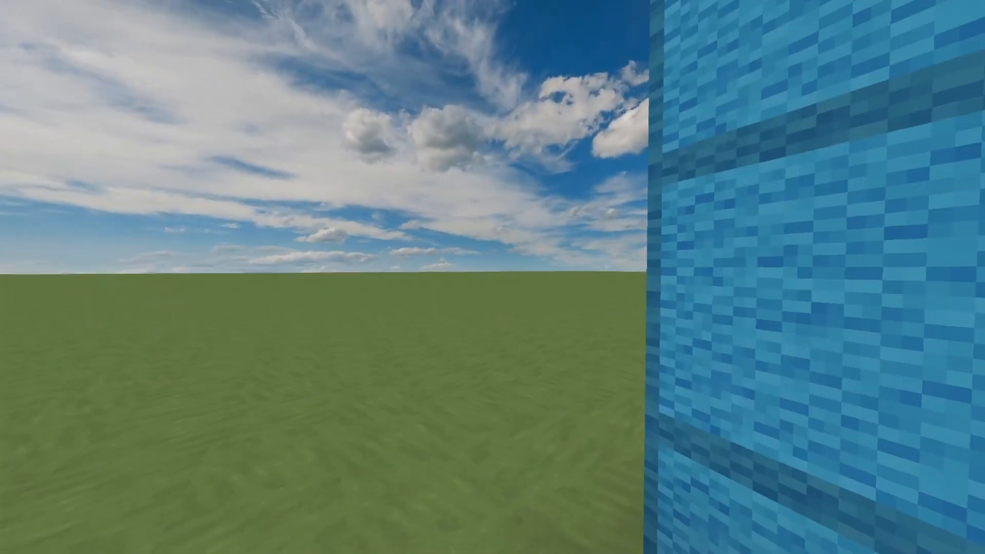
{"action": "key", "text": "w"}
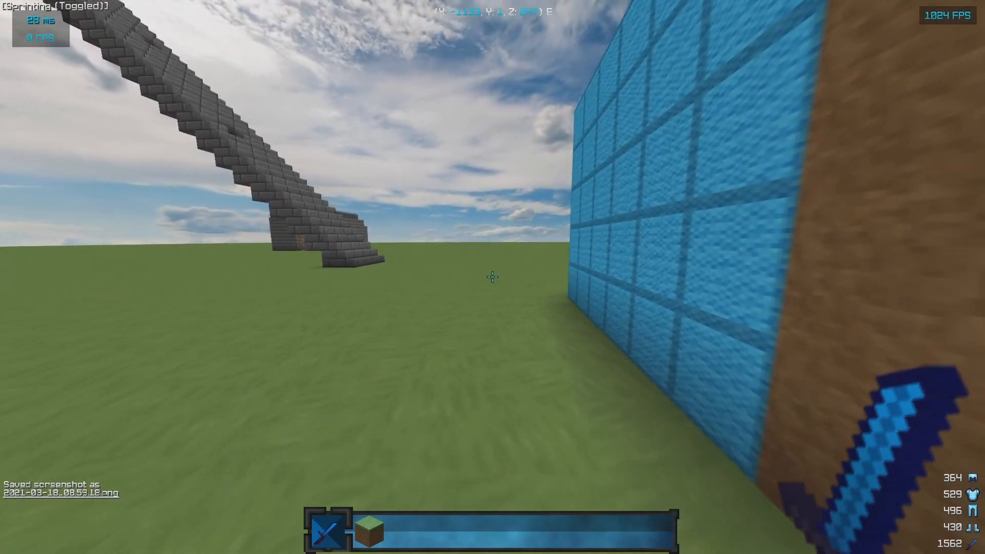
Examine the character from several freelook angles in front of the dirt building
{"action": "key", "text": "alt"}
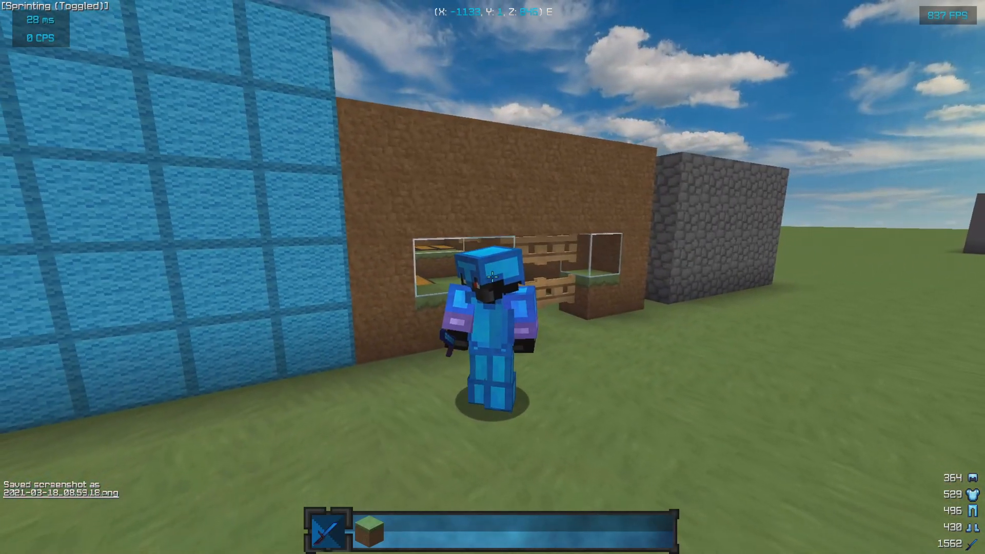
{"action": "key", "text": "a"}
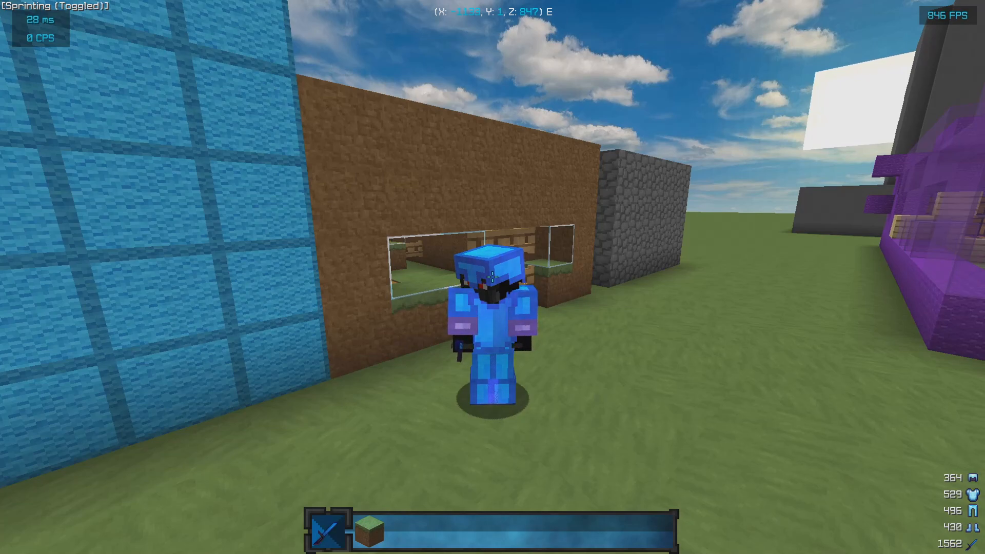
{"action": "key", "text": "d"}
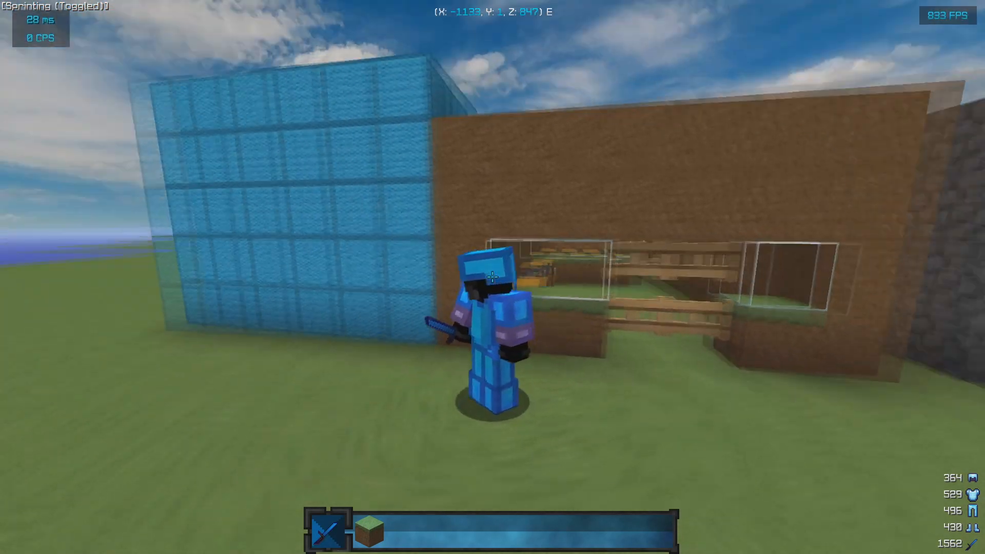
{"action": "key", "text": "F5"}
Switch to an empty hotbar slot and try out more freelook angles next to the dirt building
{"action": "key", "text": "s"}
{"action": "scroll", "coordinate": [492, 277], "scroll_direction": "down", "scroll_amount": 3}
{"action": "scroll", "coordinate": [493, 277], "scroll_direction": "up", "scroll_amount": 1}
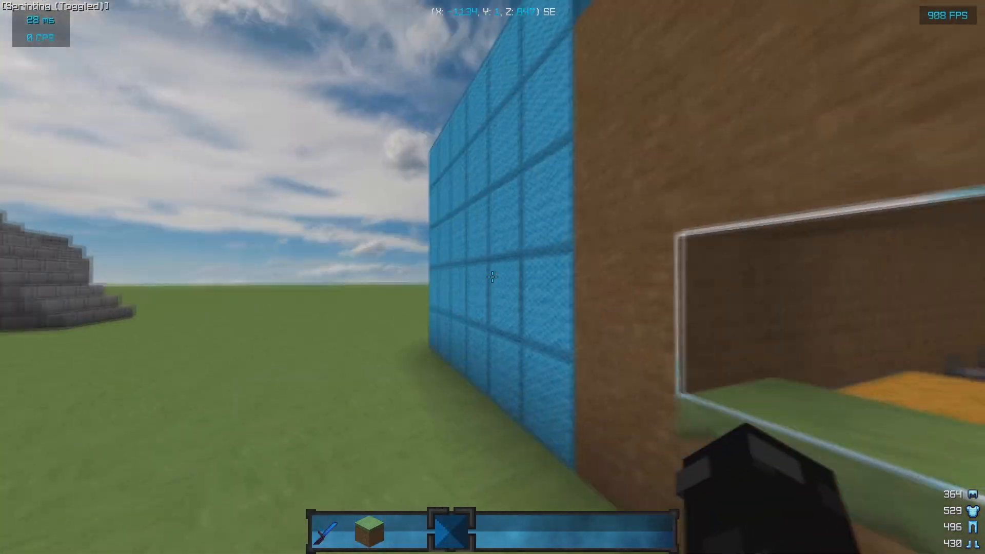
{"action": "scroll", "coordinate": [492, 278], "scroll_direction": "up", "scroll_amount": 1}
{"action": "scroll", "coordinate": [492, 277], "scroll_direction": "down", "scroll_amount": 1}
{"action": "key", "text": "F5"}
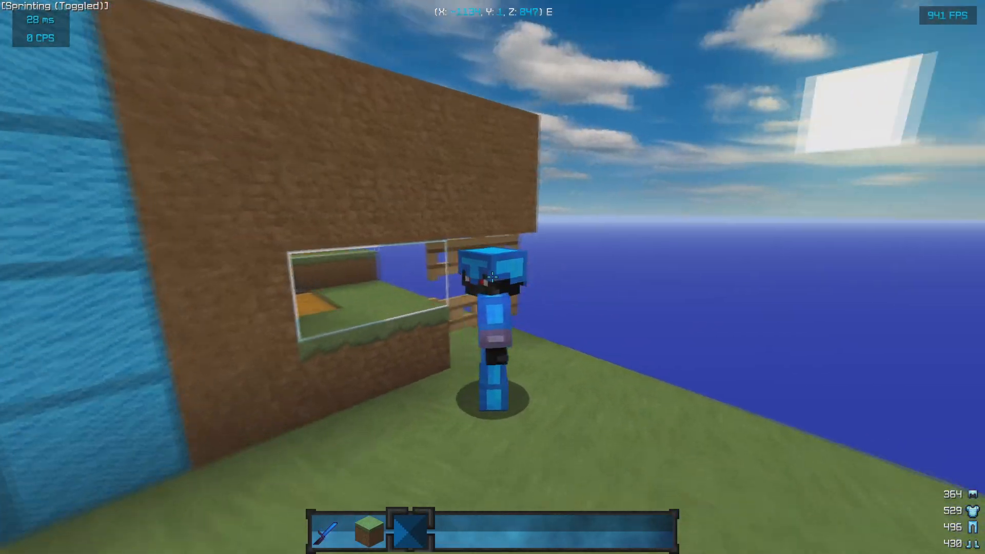
{"action": "key", "text": "F5"}
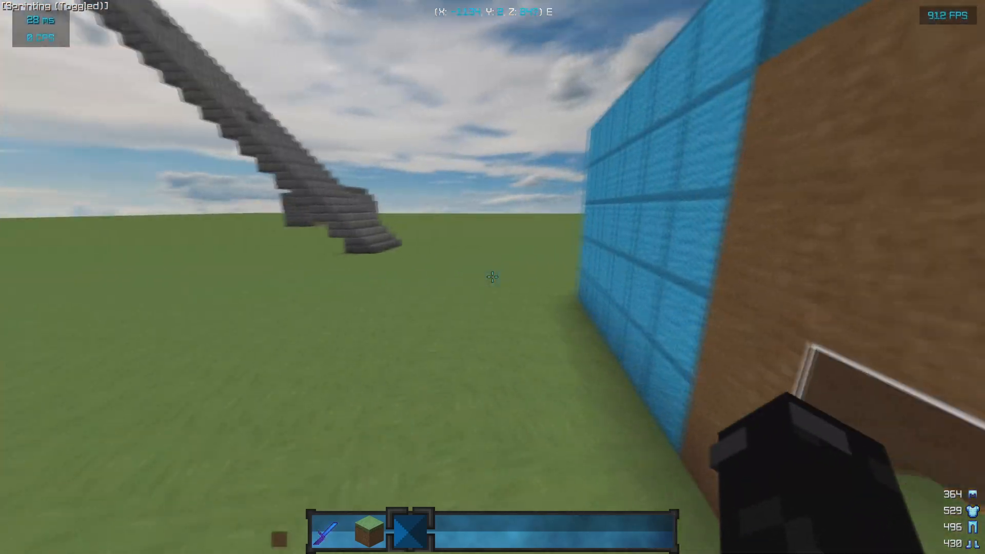
{"action": "key", "text": "F5"}
{"action": "key", "text": "F5"}
{"action": "key", "text": "F5"}
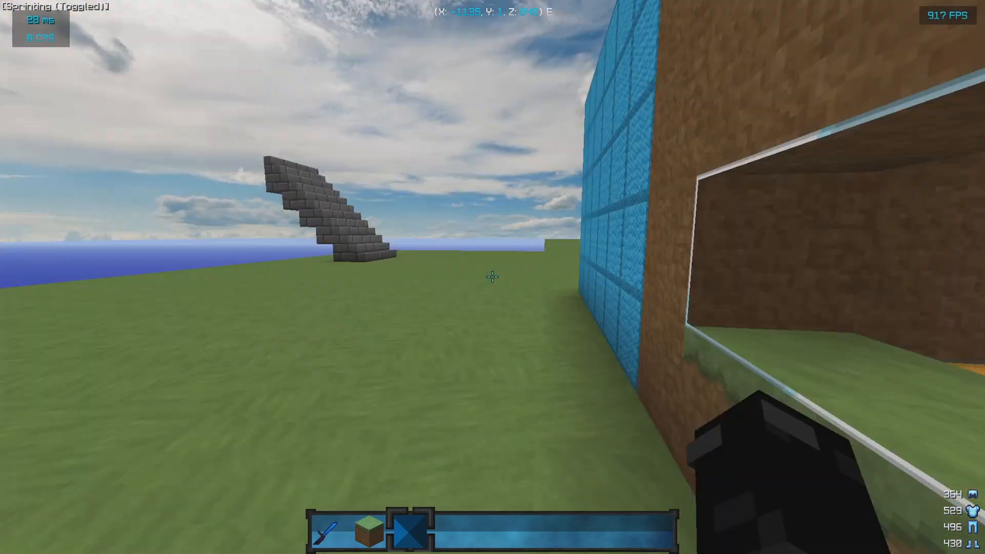
Equip the diamond sword, pose the character in front of the dirt building and capture a screenshot with the HUD hidden
{"action": "scroll", "coordinate": [493, 277], "scroll_direction": "up", "scroll_amount": 2}
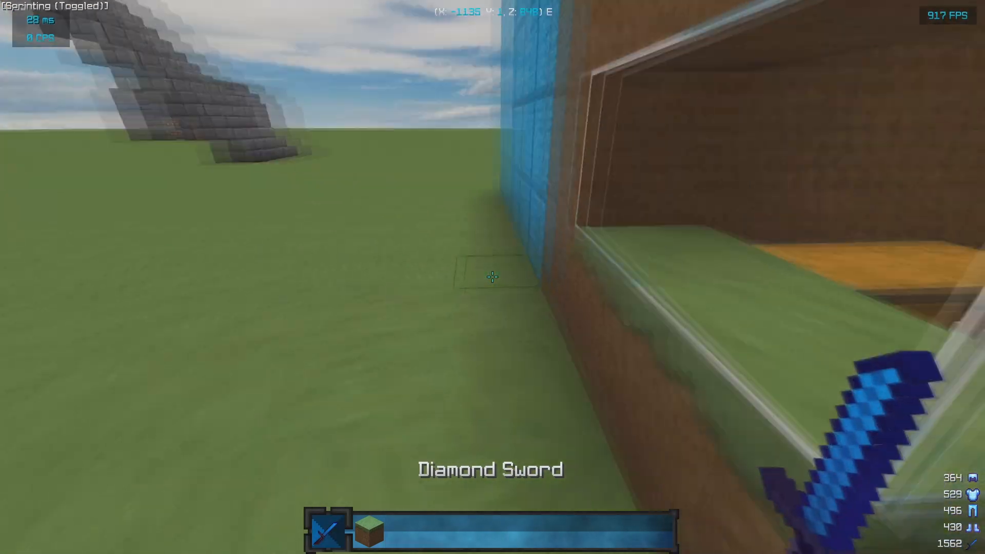
{"action": "key", "text": "shift"}
{"action": "key", "text": "F5"}
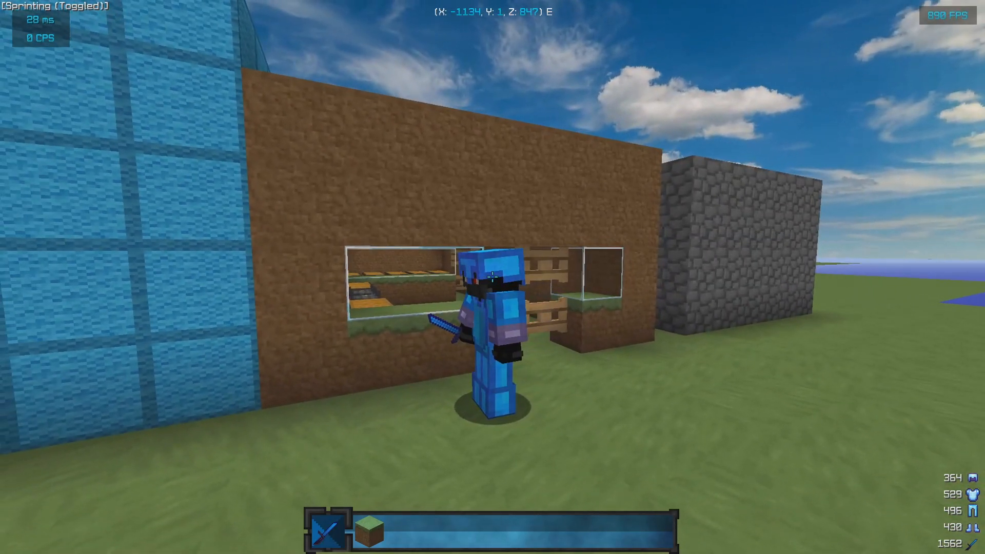
{"action": "key", "text": "F1"}
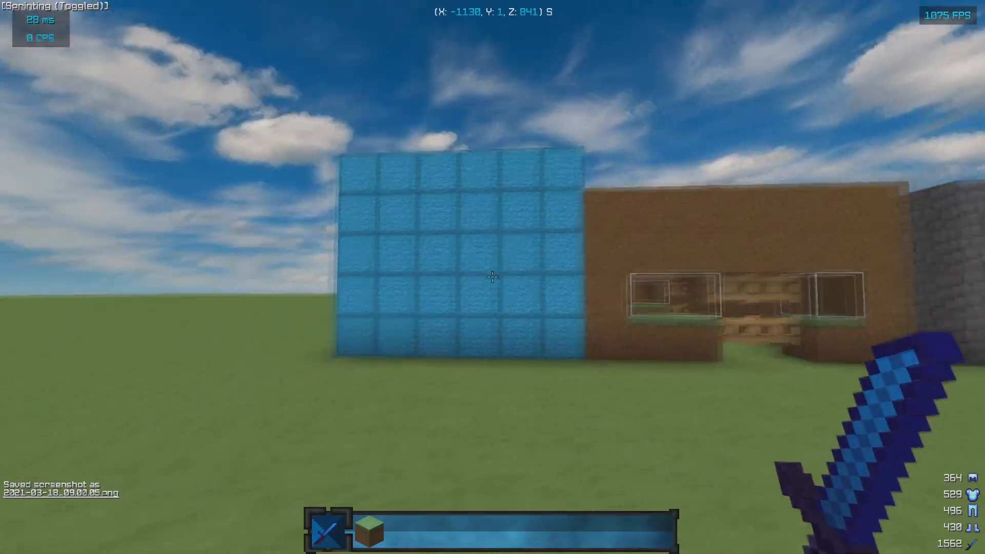
Walk and fly around the map to examine the dirt, purple and grey builds, including inside the tall grey structure
{"action": "key", "text": "w"}
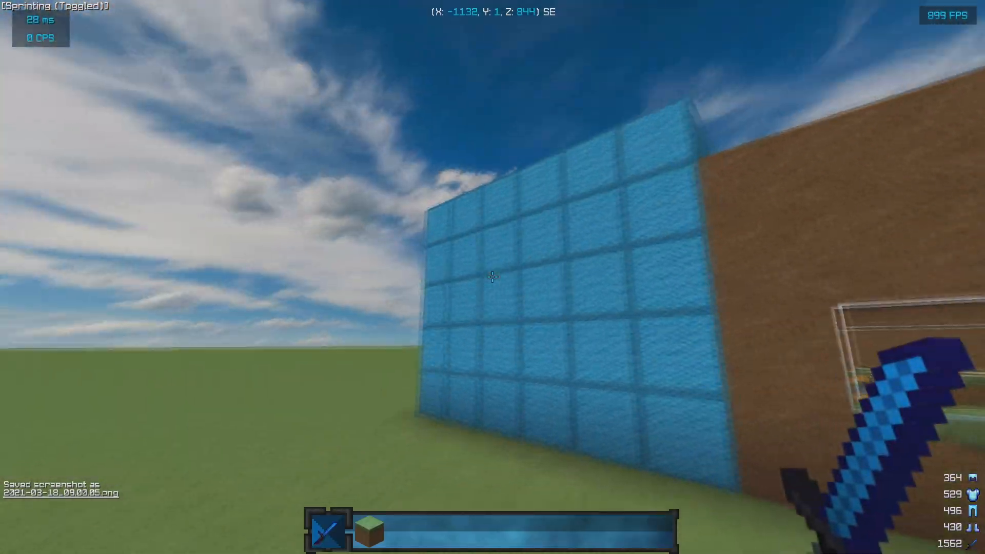
{"action": "key", "text": "s"}
{"action": "key", "text": "5"}
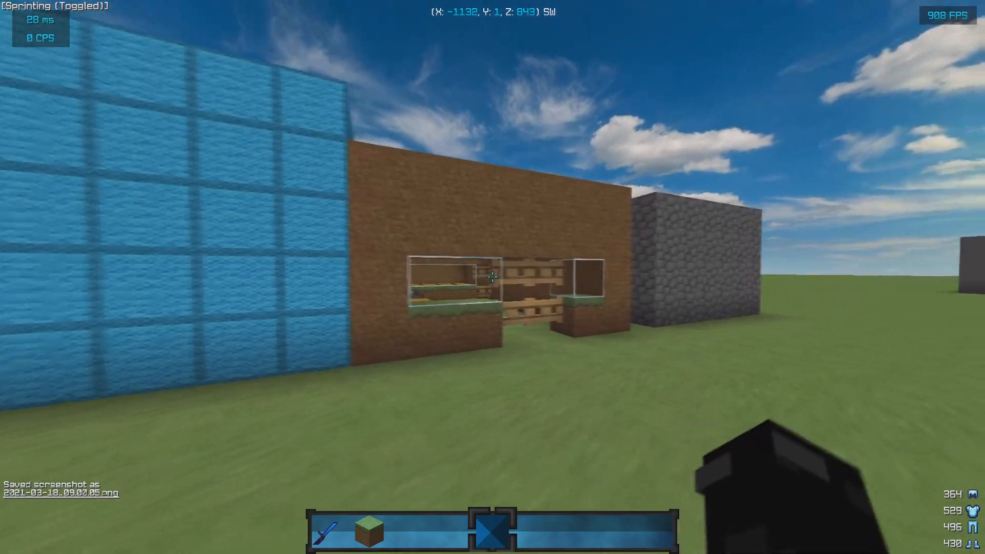
{"action": "key", "text": "w"}
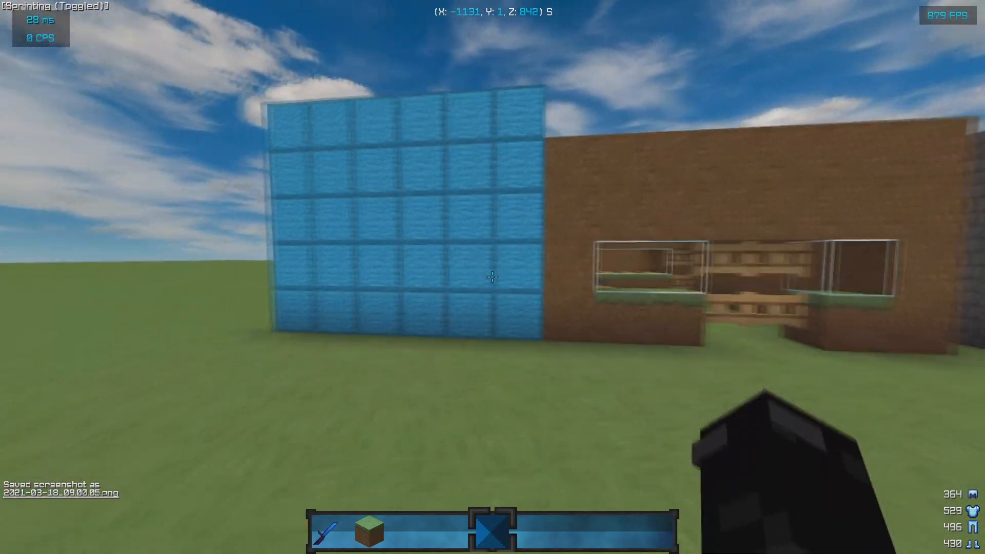
{"action": "left_click", "coordinate": [492, 277]}
{"action": "left_click", "coordinate": [493, 277]}
{"action": "key", "text": "w"}
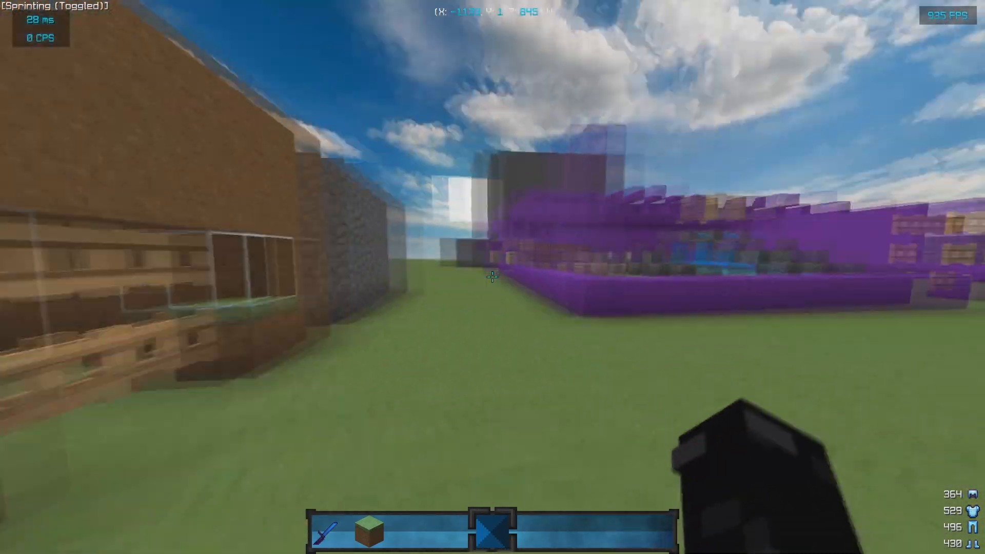
{"action": "key", "text": "w"}
{"action": "key", "text": "space"}
{"action": "left_click", "coordinate": [492, 277]}
{"action": "left_click", "coordinate": [493, 277]}
{"action": "left_click", "coordinate": [493, 277]}
{"action": "key", "text": "space"}
{"action": "key", "text": "space"}
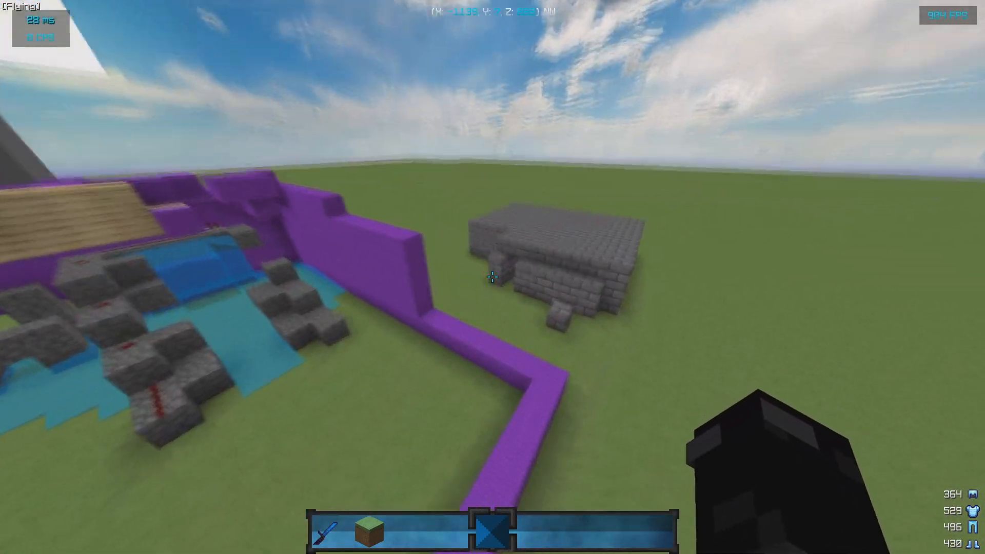
{"action": "key", "text": "w"}
{"action": "key", "text": "space"}
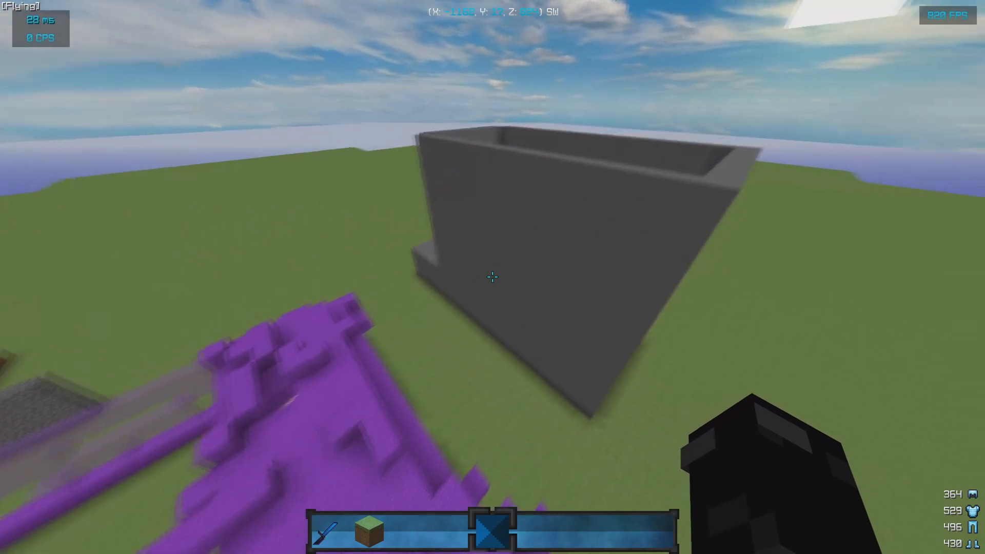
{"action": "key", "text": "shift"}
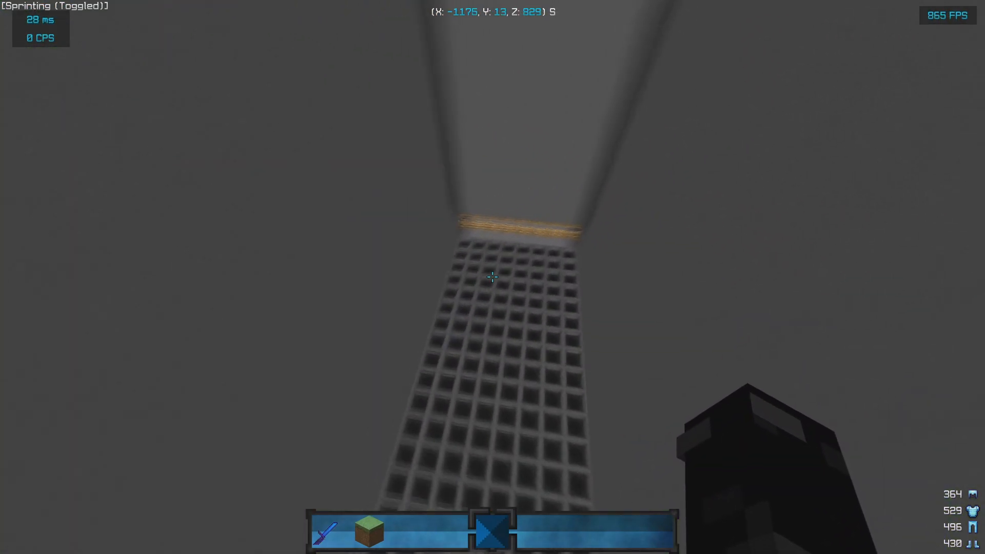
{"action": "key", "text": "space"}
{"action": "key", "text": "space"}
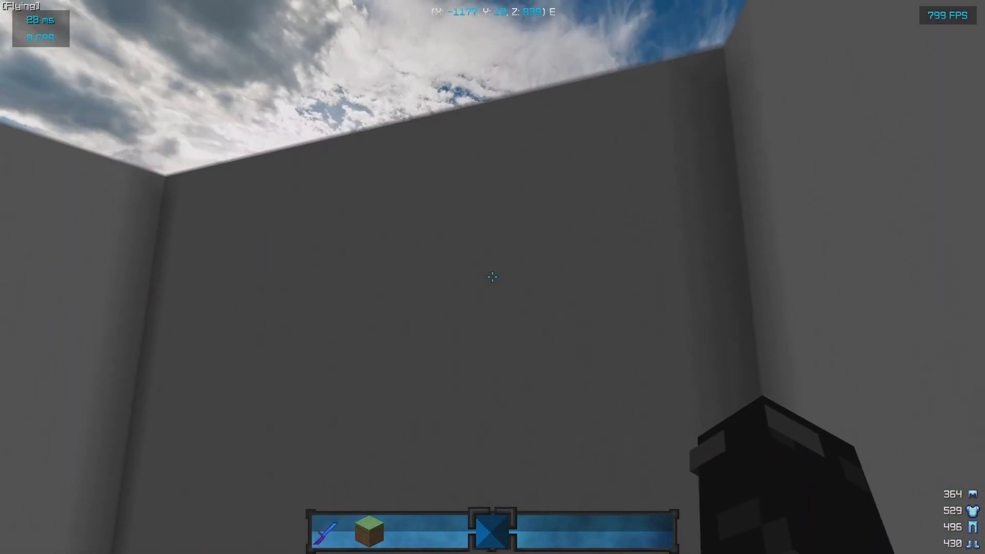
{"action": "key", "text": "w"}
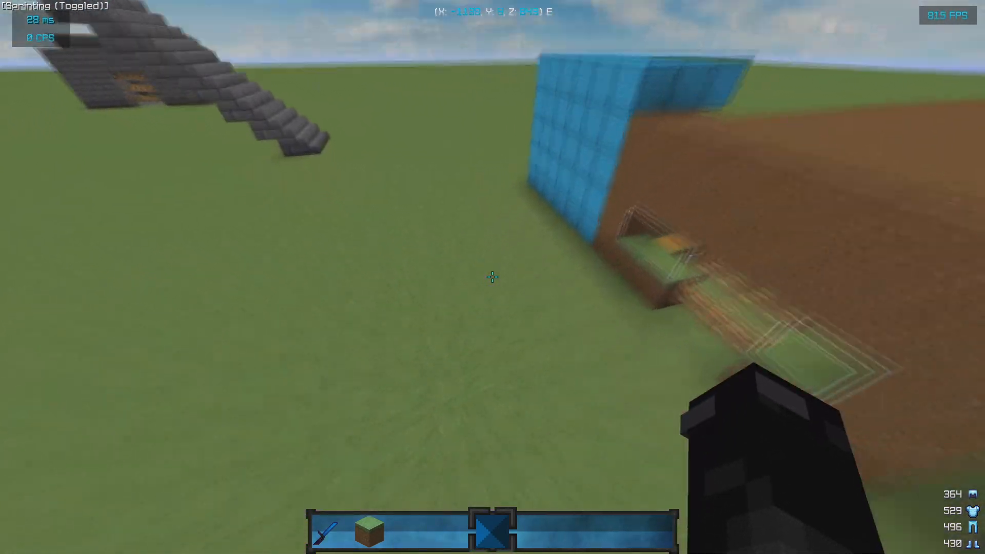
{"action": "left_click", "coordinate": [493, 278]}
{"action": "left_click", "coordinate": [492, 277]}
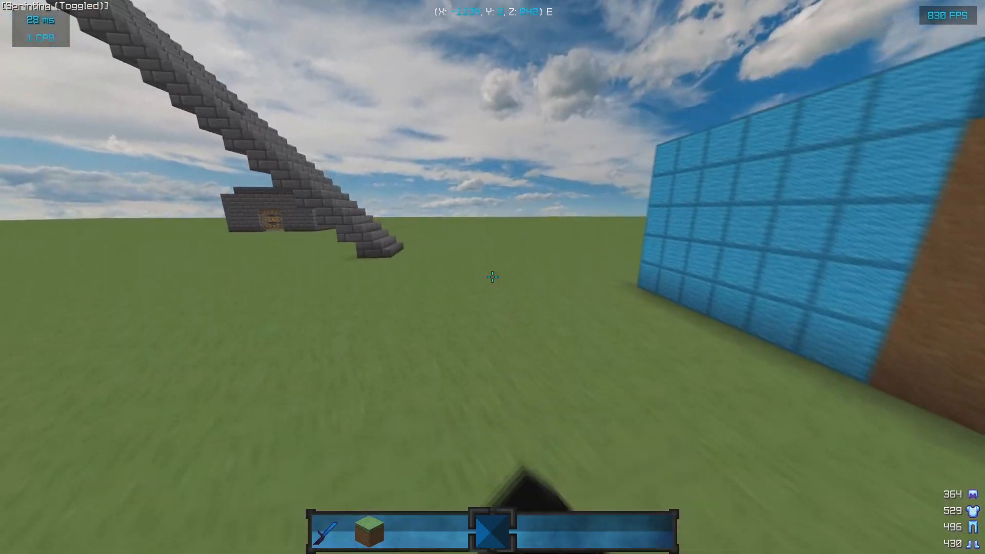
{"action": "left_click", "coordinate": [493, 277]}
{"action": "left_click", "coordinate": [492, 278]}
{"action": "key", "text": "w"}
{"action": "left_click", "coordinate": [492, 277]}
{"action": "left_click", "coordinate": [492, 277]}
{"action": "left_click", "coordinate": [492, 277]}
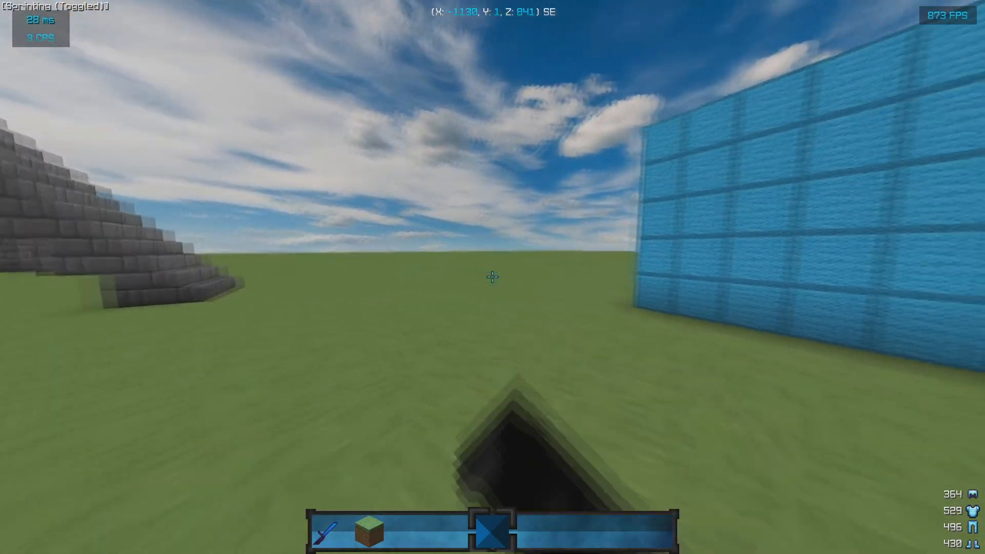
{"action": "left_click", "coordinate": [492, 278]}
Save the world and quit to the title screen
{"action": "key", "text": "Escape"}
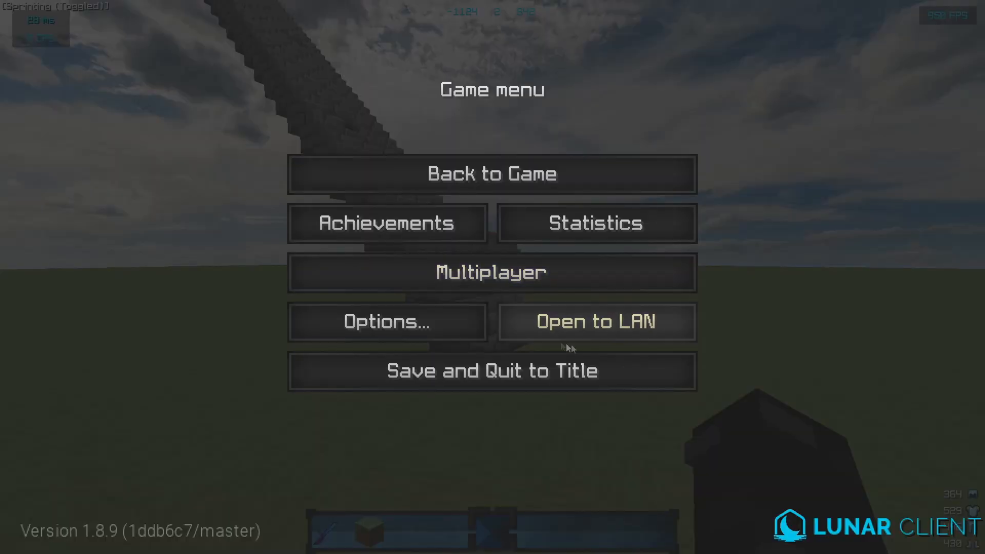
{"action": "left_click", "coordinate": [486, 369]}
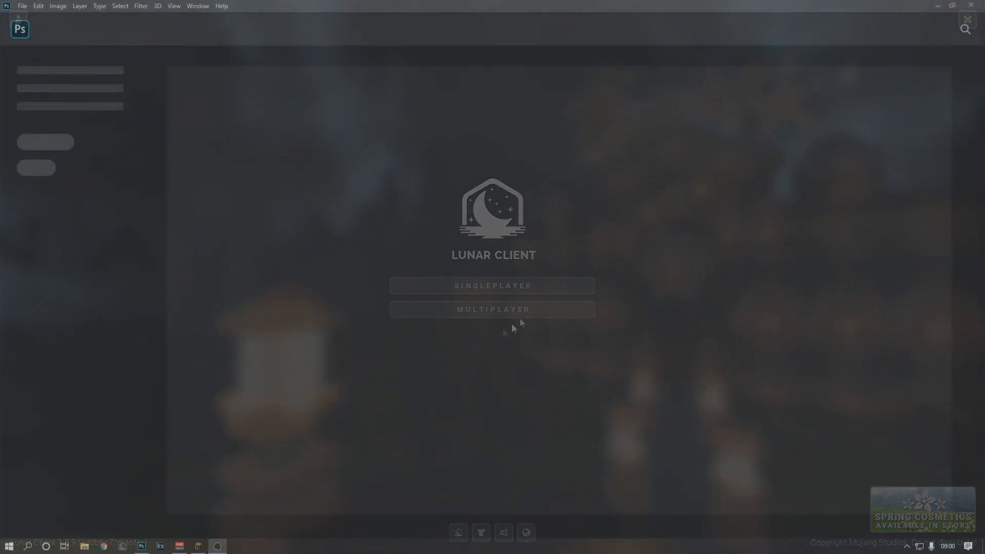
Create a new 1280 x 720 px document at 72 pixels/inch in RGB Color with a white background
{"action": "left_click", "coordinate": [22, 6]}
{"action": "left_click", "coordinate": [31, 18]}
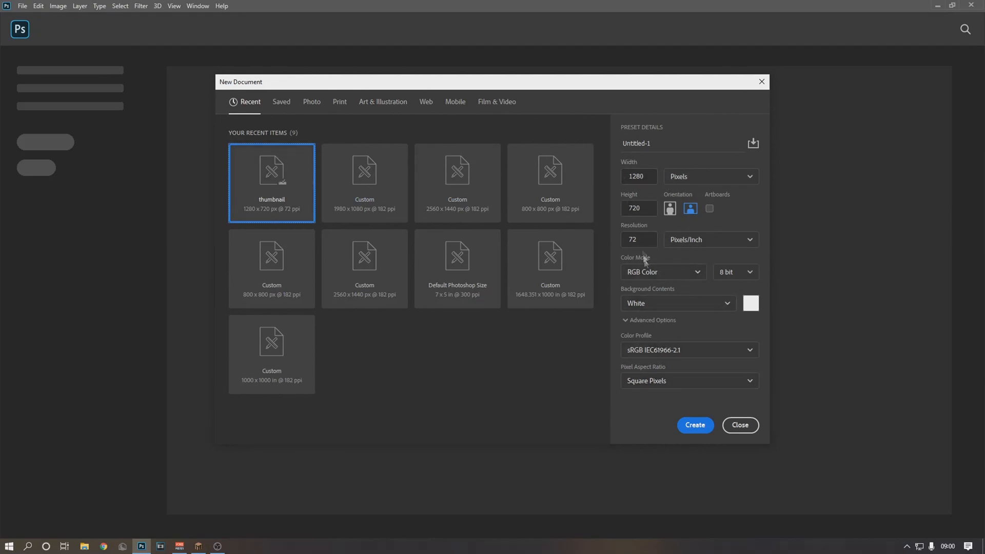
{"action": "left_click", "coordinate": [650, 177]}
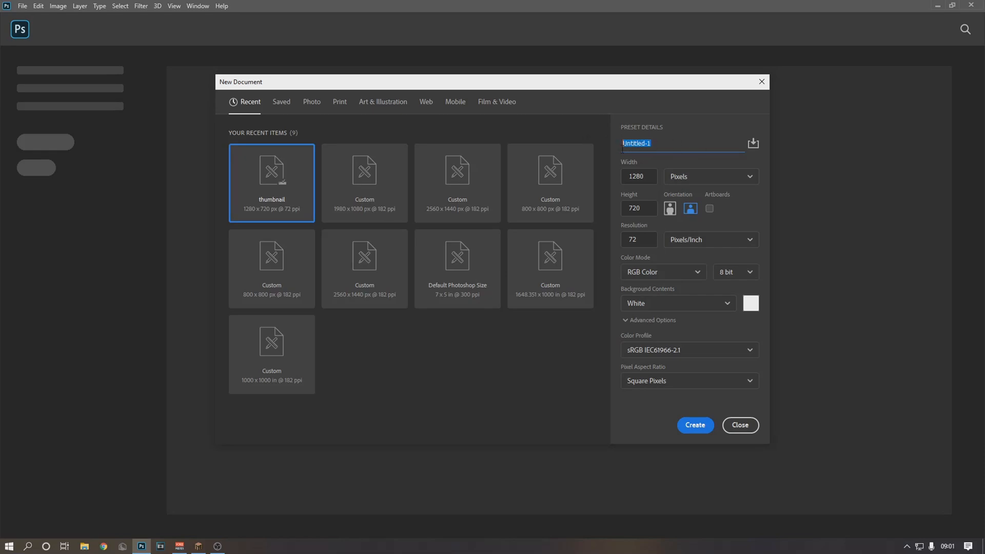
{"action": "left_click", "coordinate": [684, 127]}
{"action": "left_click", "coordinate": [695, 425]}
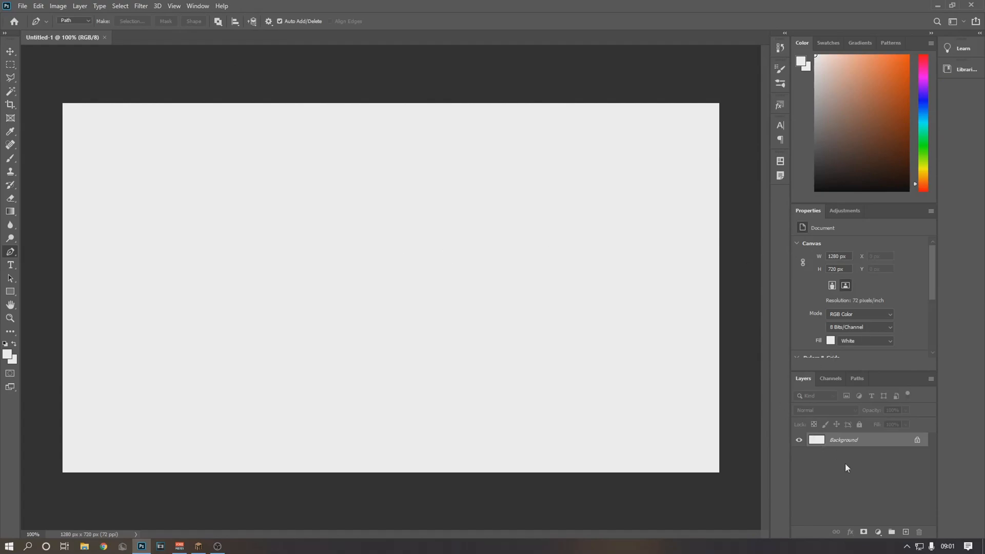
Search Windows for %appdata%, open the .minecraft screenshots folder and find the newest captures
{"action": "left_click", "coordinate": [29, 546]}
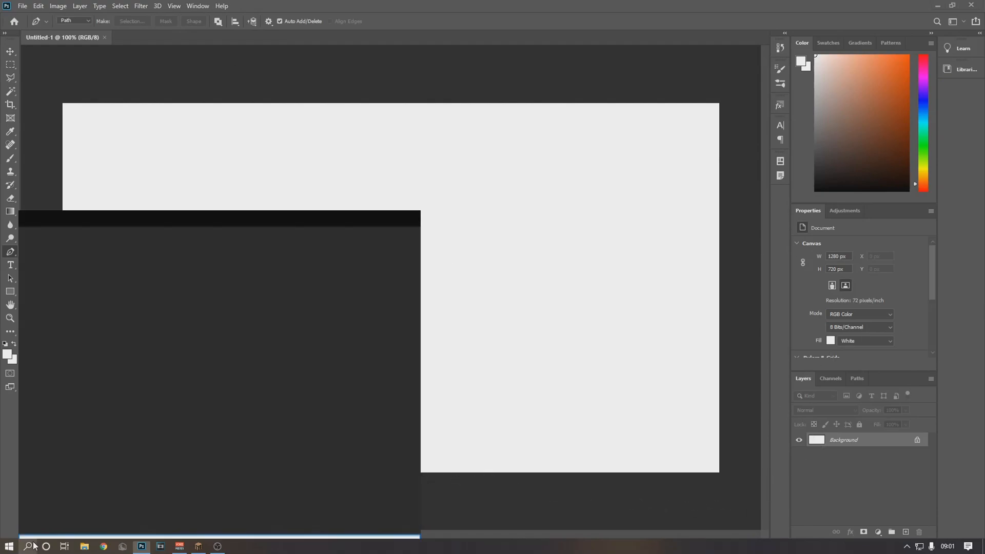
{"action": "type", "text": "%appdata%"}
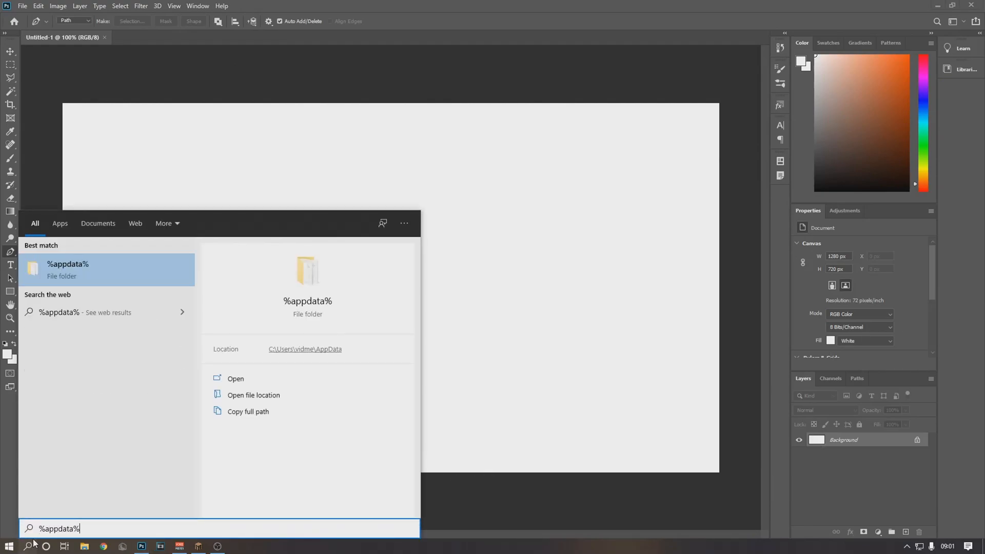
{"action": "key", "text": "Return"}
{"action": "double_click", "coordinate": [113, 67]}
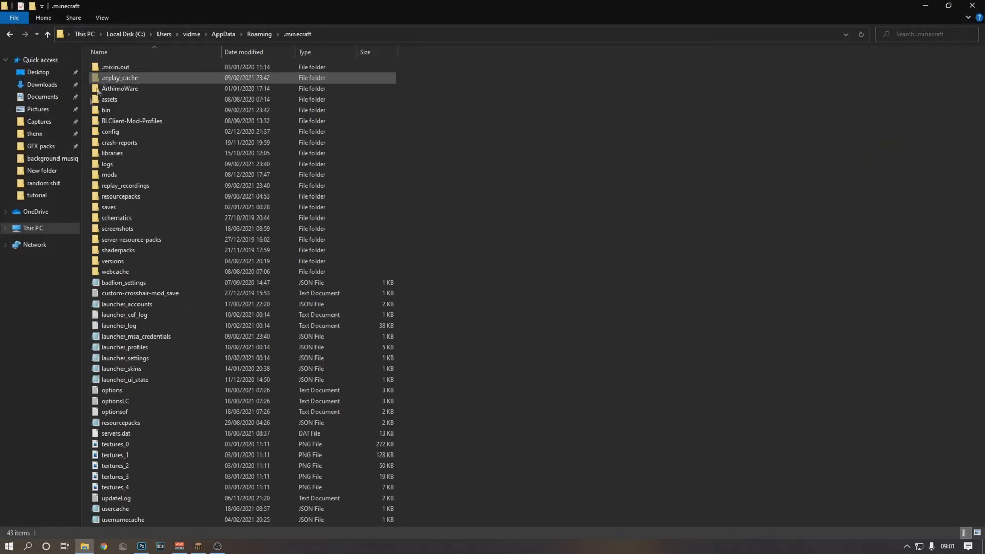
{"action": "double_click", "coordinate": [121, 229]}
{"action": "scroll", "coordinate": [513, 257], "scroll_direction": "down", "scroll_amount": 10}
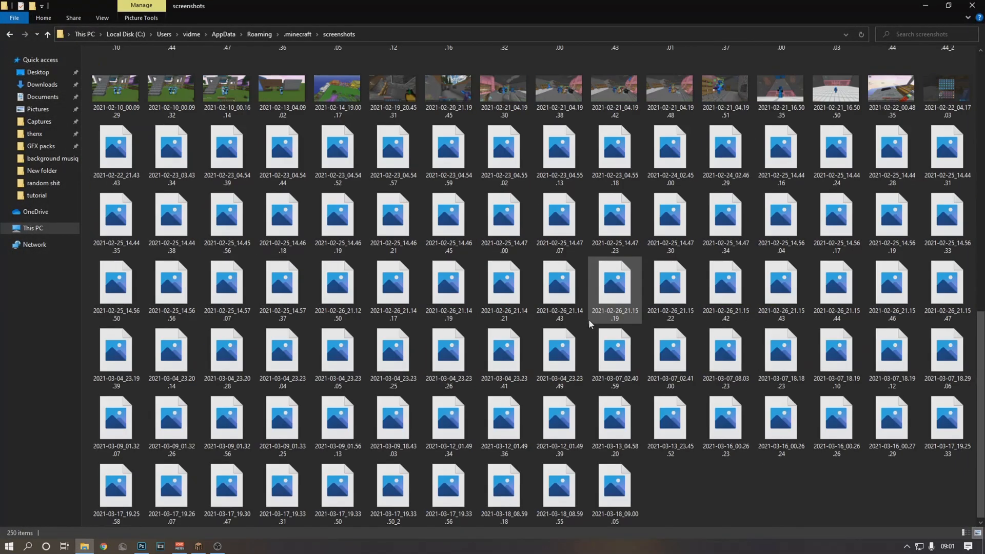
Shrink the folder window, move the three 2021-03-18 screenshots out of the screenshots folder and close it
{"action": "left_click", "coordinate": [949, 6]}
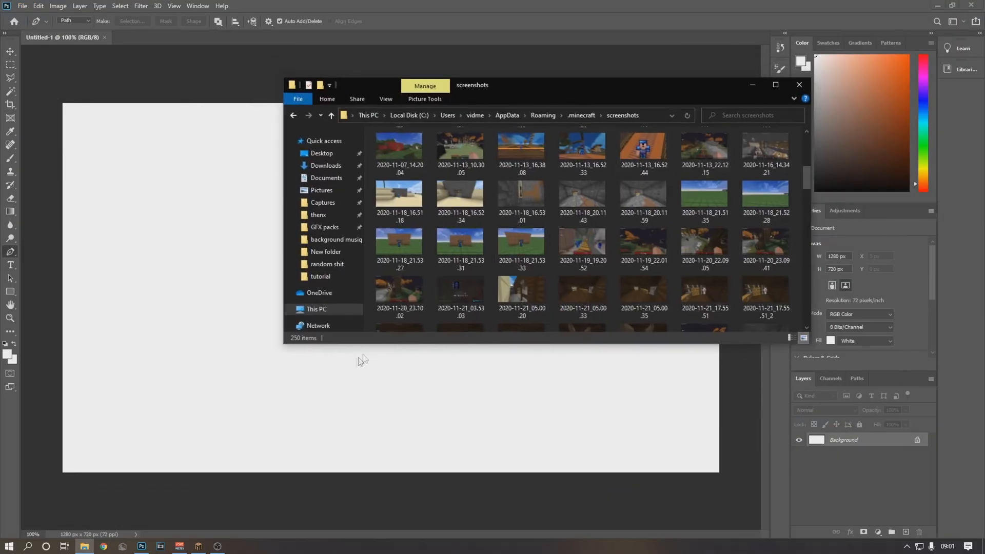
{"action": "scroll", "coordinate": [662, 189], "scroll_direction": "down", "scroll_amount": 12}
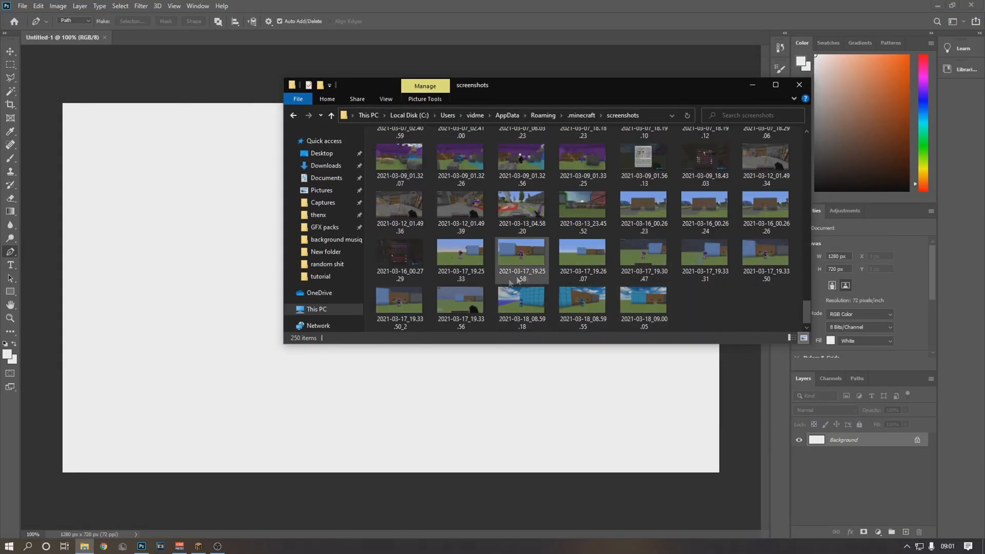
{"action": "left_click_drag", "start_coordinate": [729, 323], "coordinate": [519, 304]}
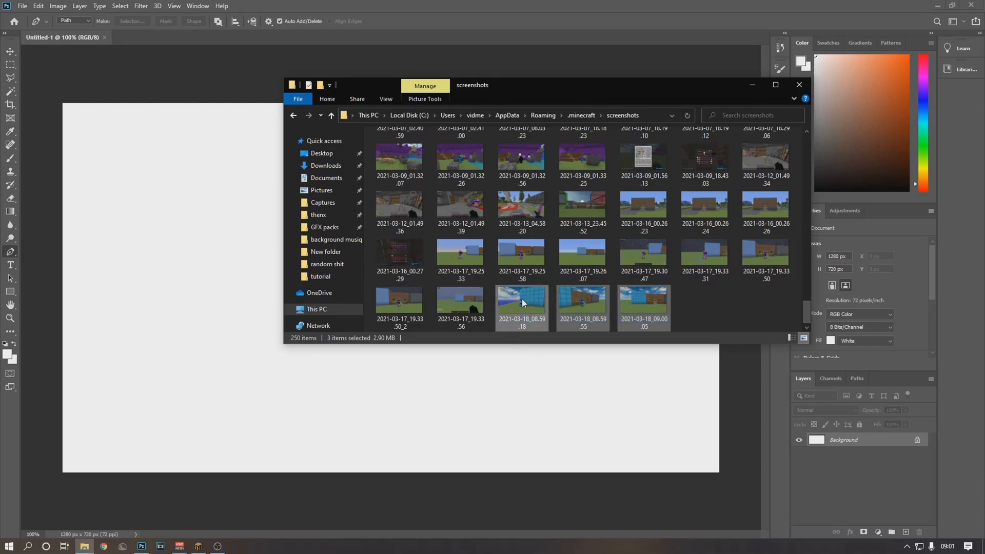
{"action": "key", "text": "Delete"}
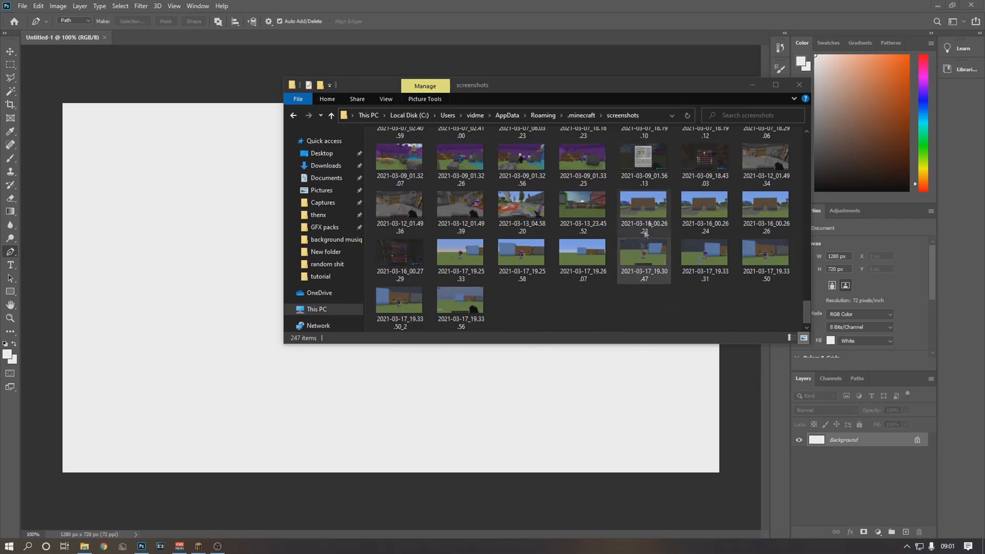
{"action": "left_click", "coordinate": [800, 85]}
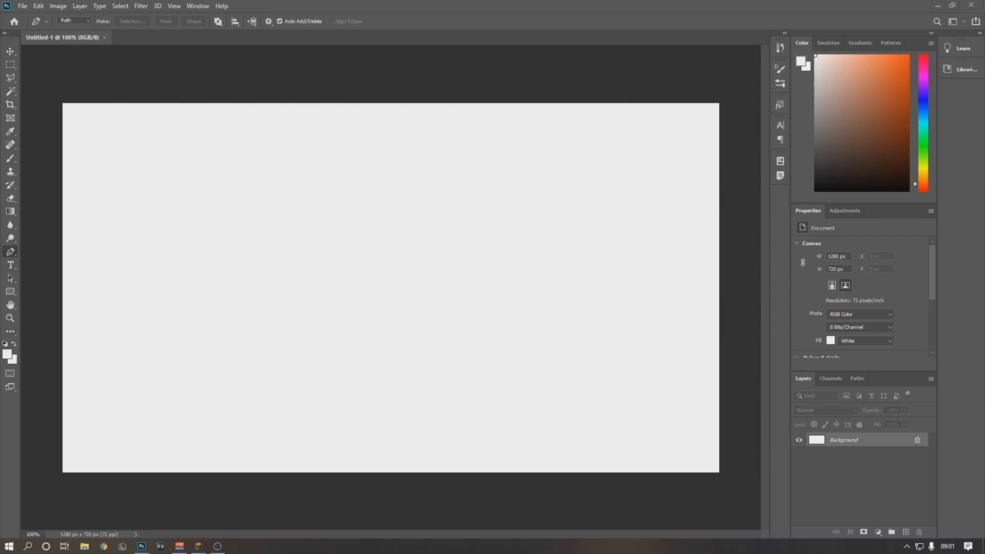
Place the screenshot 2021-03-18_09.00.05 into the Untitled-1 document and delete the white Background layer
{"action": "left_click_drag", "start_coordinate": [984, 482], "coordinate": [311, 317]}
{"action": "left_click", "coordinate": [824, 486]}
{"action": "left_click", "coordinate": [838, 456]}
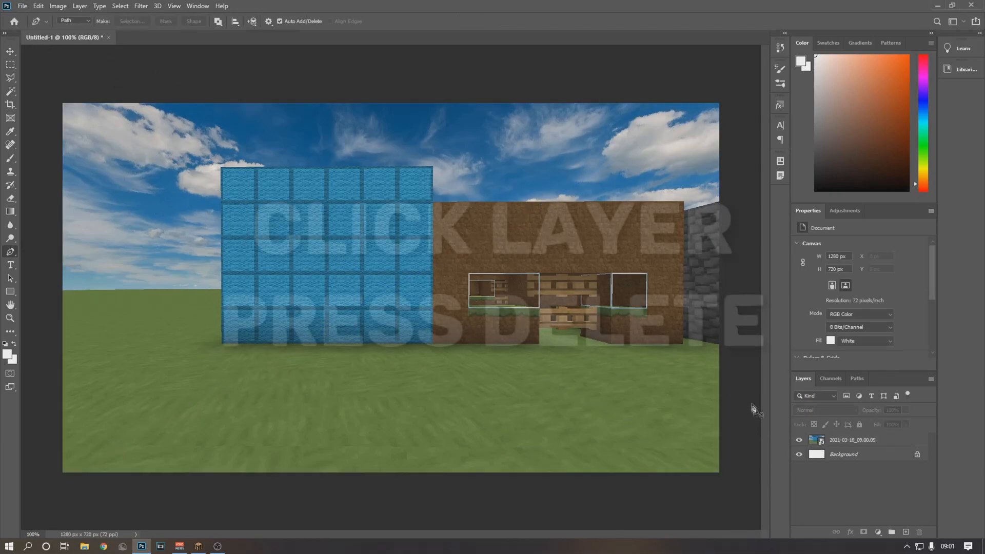
{"action": "key", "text": "Delete"}
{"action": "left_click", "coordinate": [837, 465]}
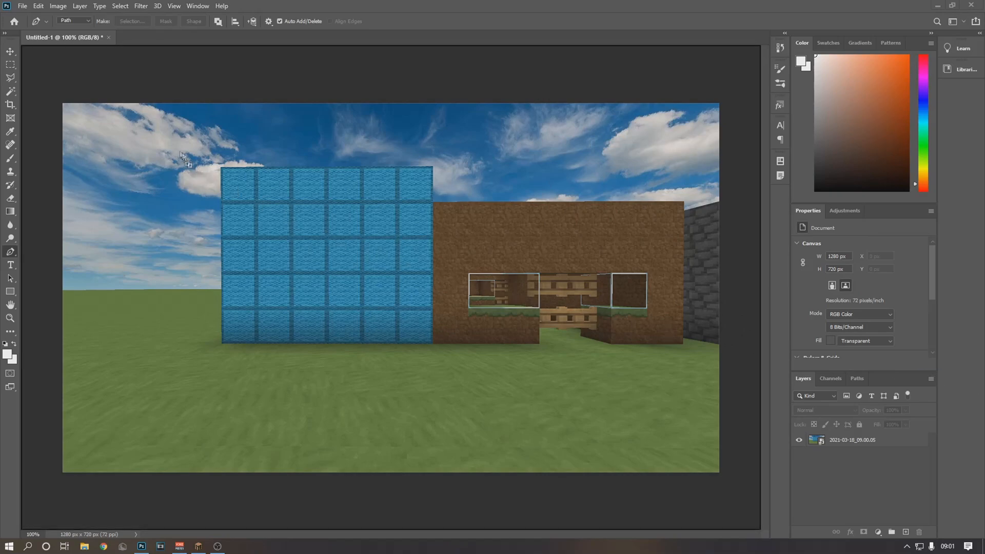
Open 2021-03-18_08.59.55.png and 2021-03-18_08.59.18.png as separate documents and return to Untitled-1
{"action": "mouse_move", "coordinate": [120, 38]}
{"action": "left_mouse_down"}
{"action": "mouse_move", "coordinate": [145, 39]}
{"action": "mouse_move", "coordinate": [137, 34]}
{"action": "left_mouse_up"}
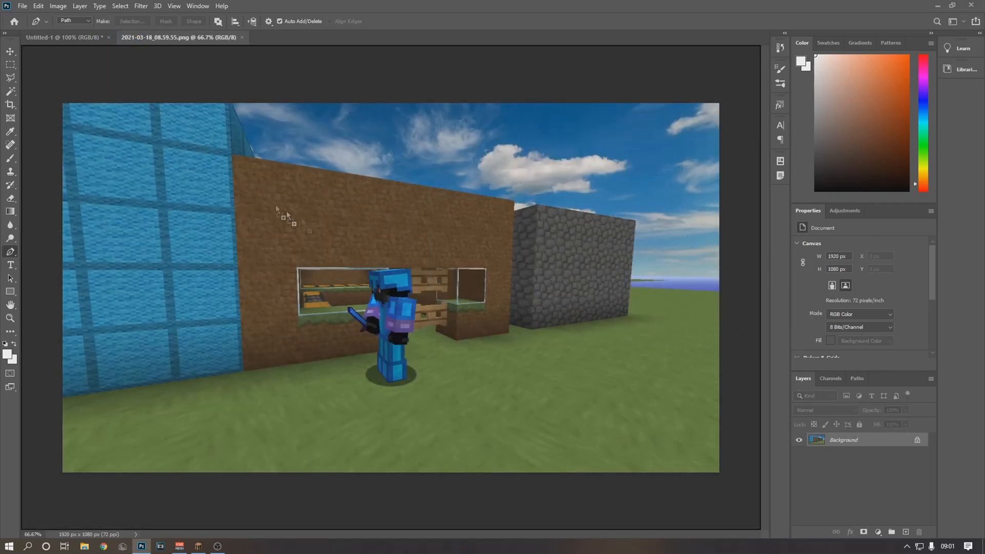
{"action": "left_click_drag", "start_coordinate": [277, 54], "coordinate": [288, 40]}
{"action": "left_click", "coordinate": [189, 34]}
{"action": "left_click", "coordinate": [299, 37]}
{"action": "left_click", "coordinate": [154, 38]}
{"action": "left_click", "coordinate": [71, 37]}
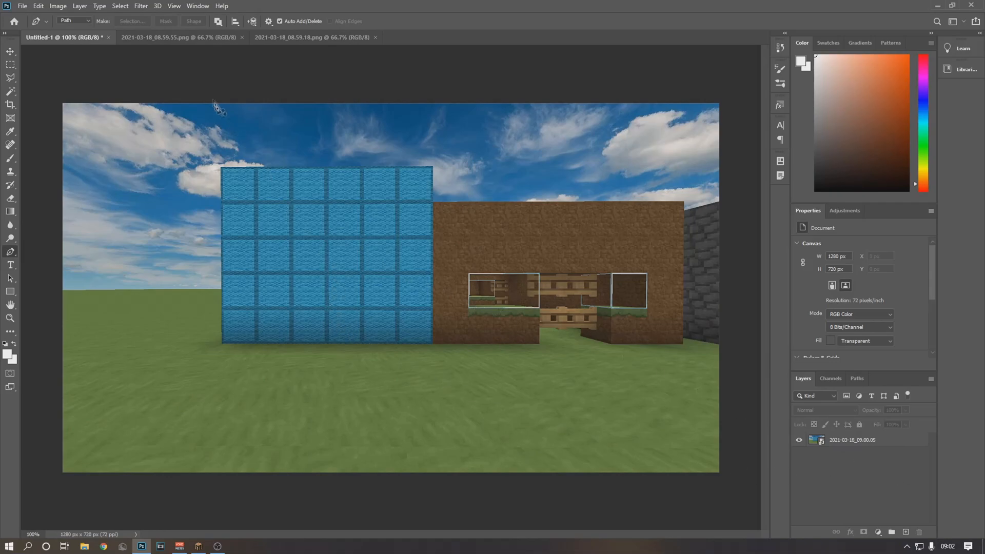
{"action": "left_click", "coordinate": [168, 43]}
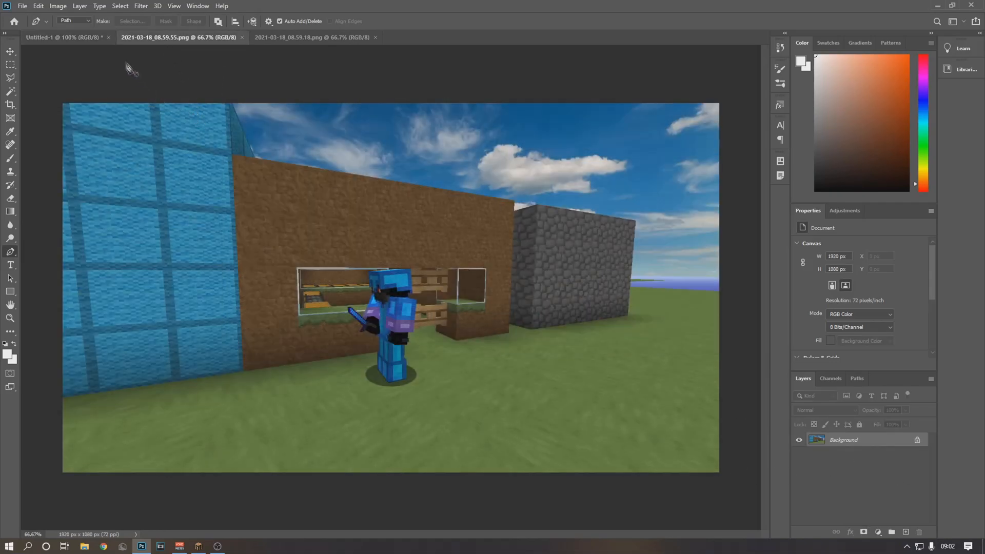
{"action": "left_click", "coordinate": [86, 40]}
{"action": "left_click", "coordinate": [149, 37]}
{"action": "left_click", "coordinate": [71, 37]}
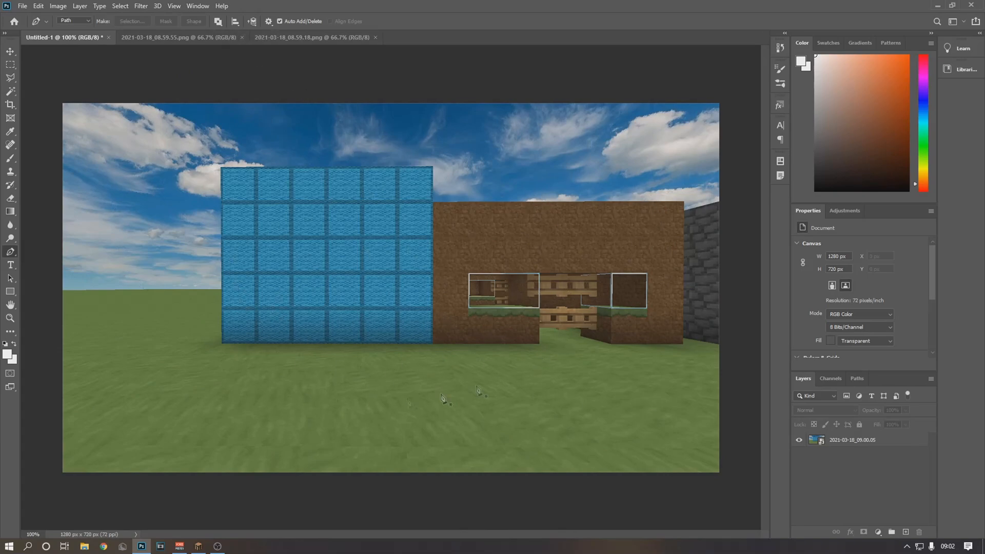
Try enlarging the 2021-03-18_09.00.05 layer to about 89% with Free Transform and repositioning it behind the canvas frame
{"action": "left_click", "coordinate": [860, 445]}
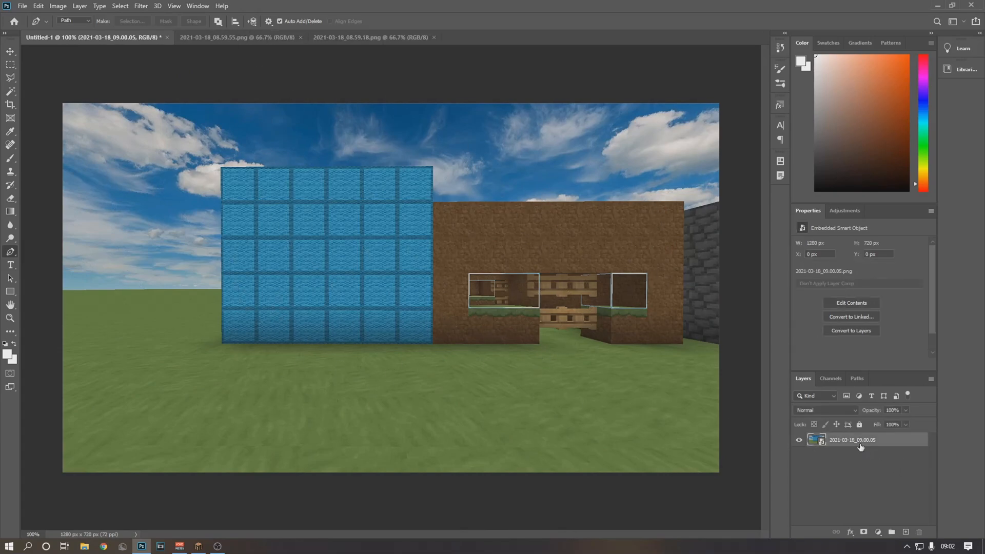
{"action": "key", "text": "ctrl+t"}
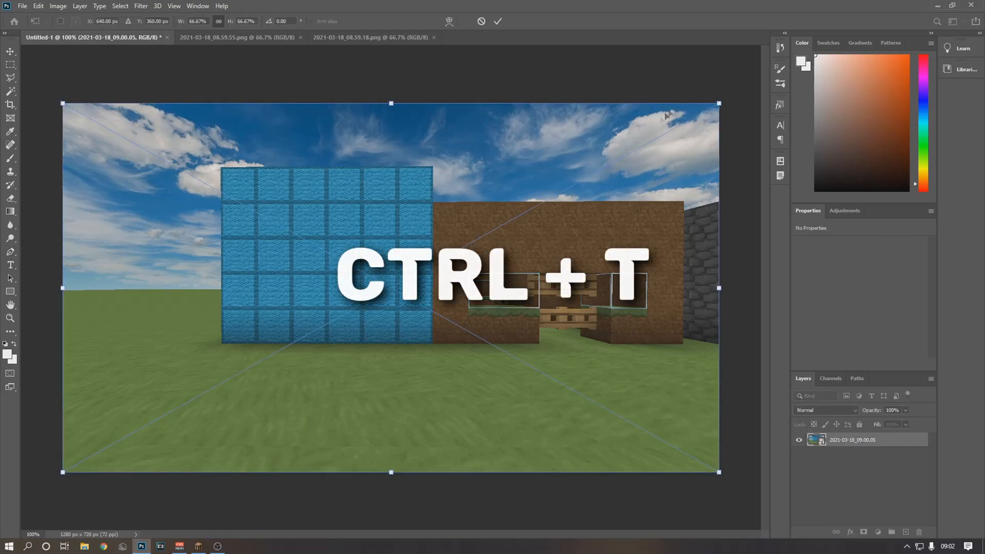
{"action": "left_click_drag", "start_coordinate": [719, 103], "coordinate": [807, 59]}
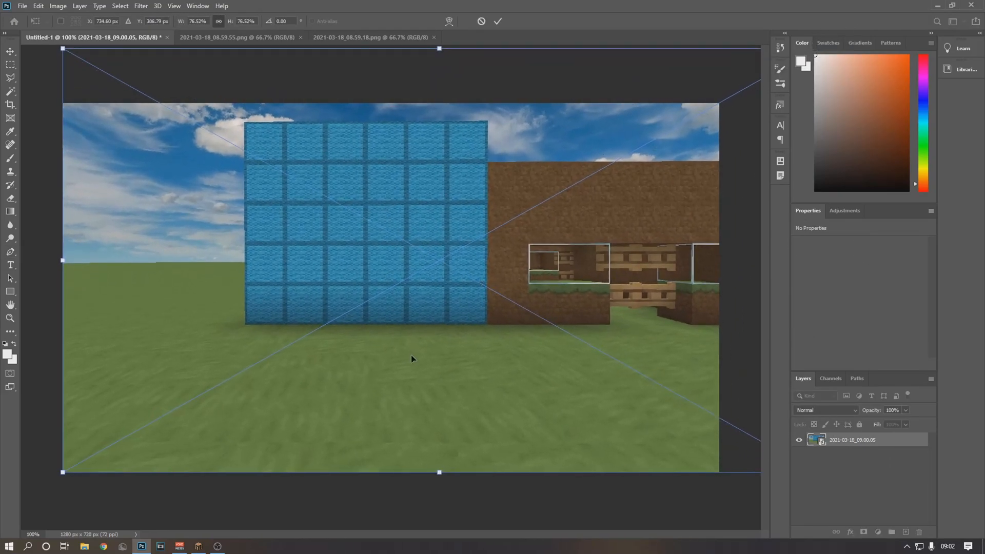
{"action": "key", "text": "ctrl+minus"}
{"action": "key", "text": "ctrl+minus"}
{"action": "left_click_drag", "start_coordinate": [226, 386], "coordinate": [165, 420]}
{"action": "key", "text": "ctrl+plus"}
{"action": "key", "text": "ctrl+plus"}
{"action": "key", "text": "ctrl+minus"}
{"action": "key", "text": "ctrl+plus"}
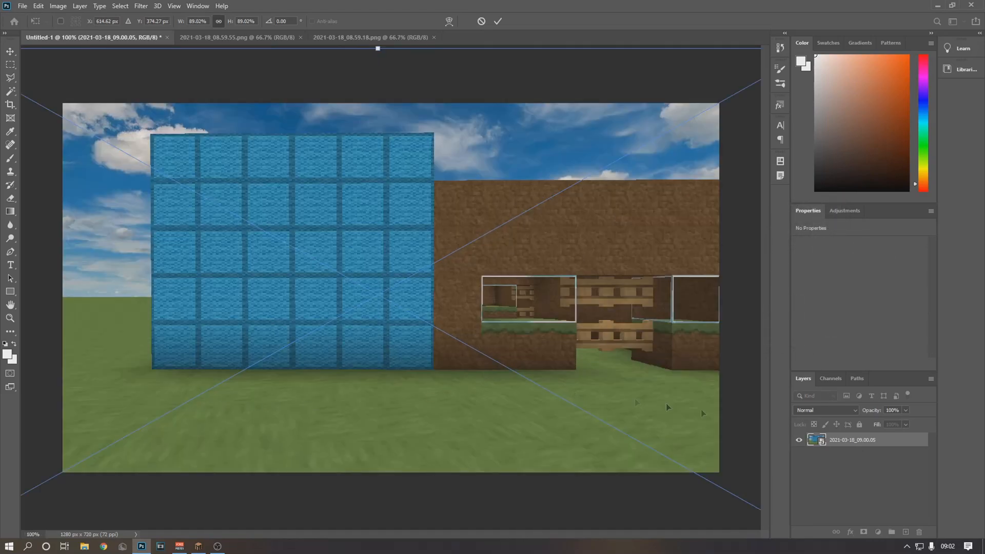
{"action": "left_click", "coordinate": [867, 467]}
Undo the transform of the 2021-03-18_09.00.05 layer and deselect the layer
{"action": "left_click", "coordinate": [857, 443]}
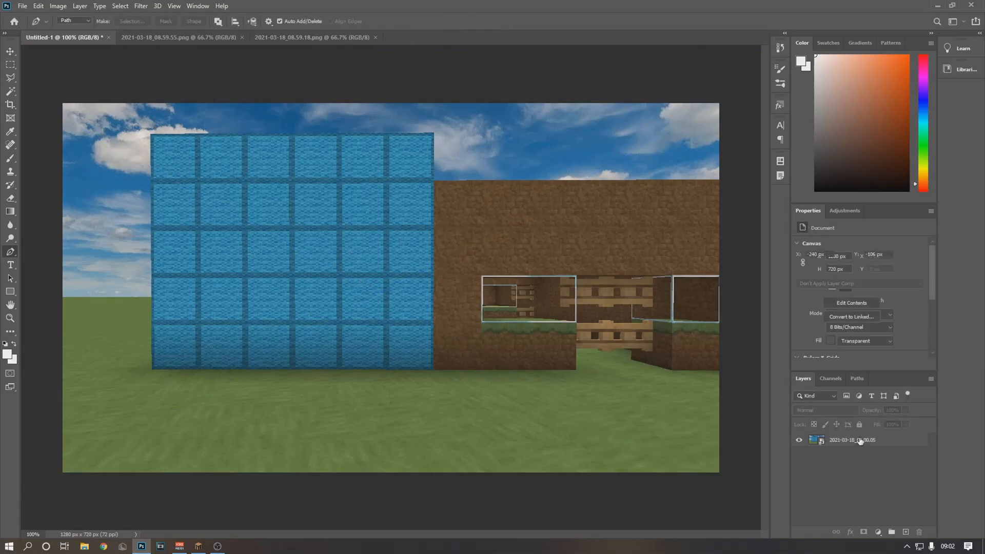
{"action": "key", "text": "ctrl+z"}
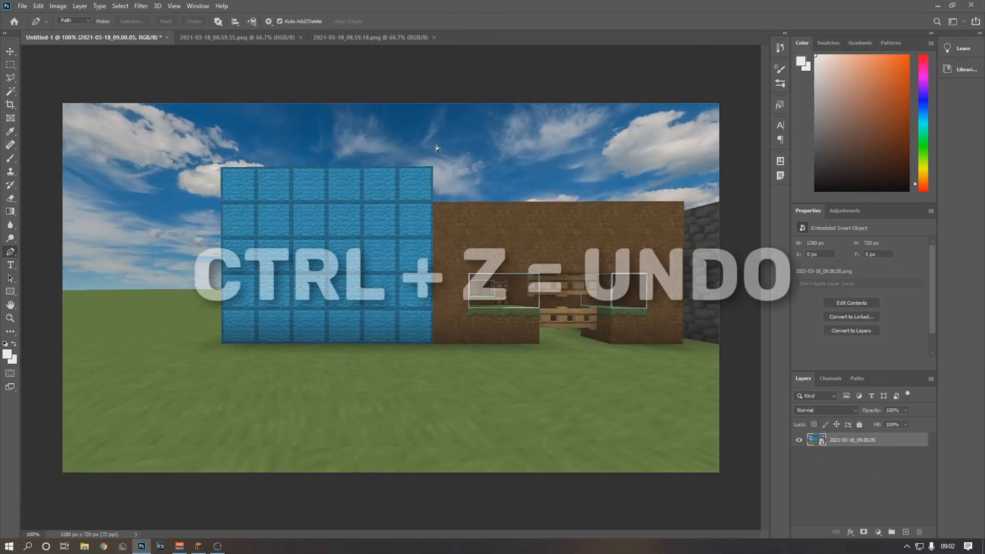
{"action": "left_click", "coordinate": [897, 494]}
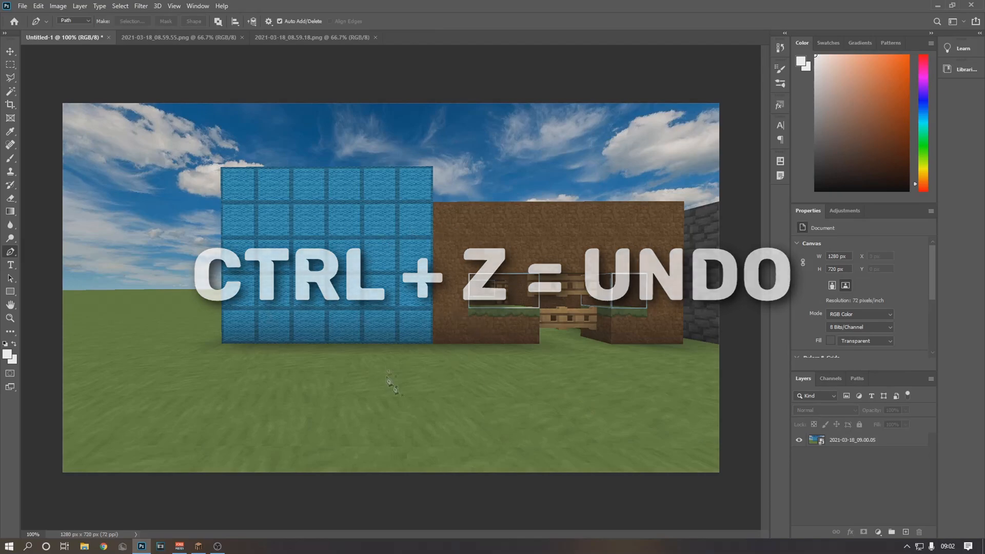
In 2021-03-18_08.59.55.png, start a Pen tool path around the character, tracing the helmet's top and back down to the shoulder
{"action": "left_click", "coordinate": [140, 39]}
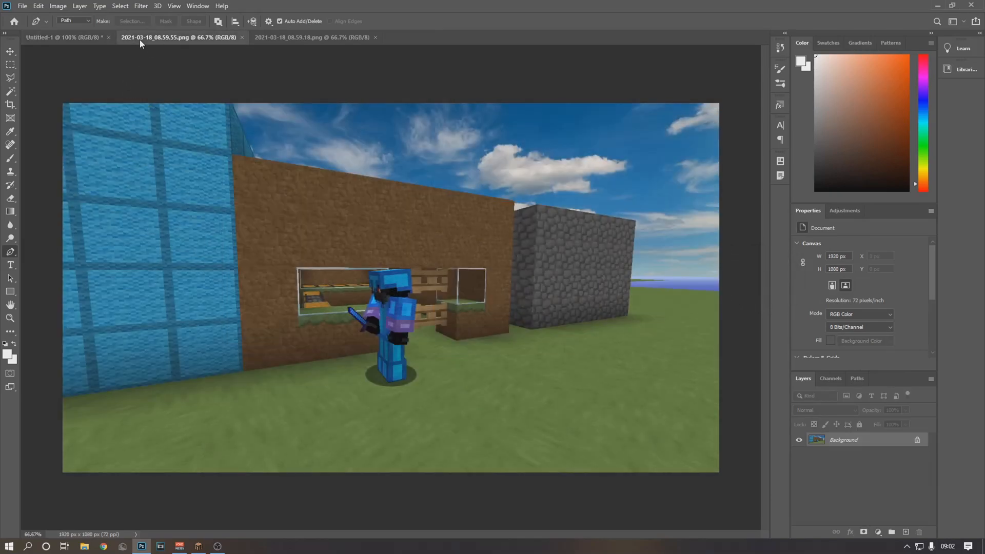
{"action": "right_click", "coordinate": [11, 254]}
{"action": "left_click", "coordinate": [40, 253]}
{"action": "key", "text": "ctrl+plus"}
{"action": "key", "text": "ctrl+plus"}
{"action": "key", "text": "ctrl+plus"}
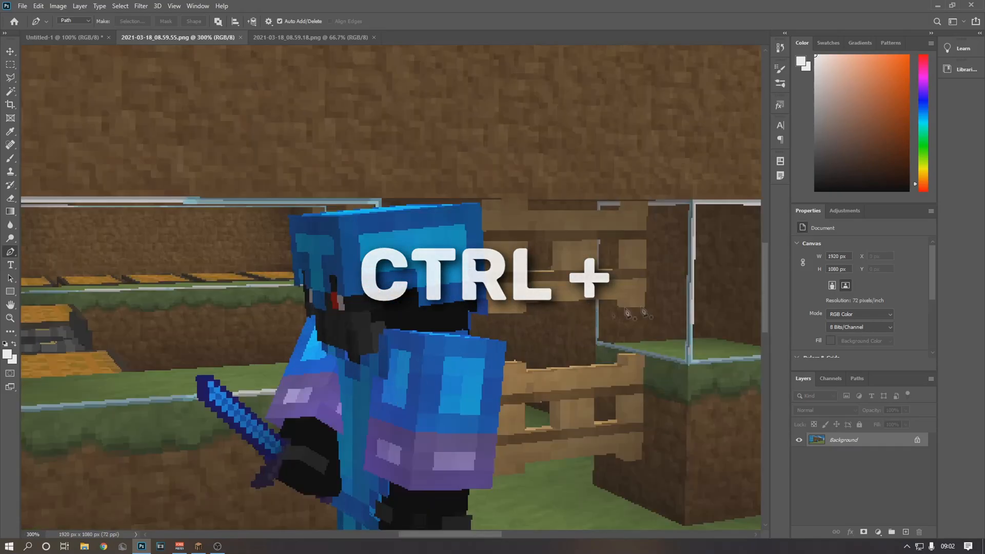
{"action": "left_click_drag", "start_coordinate": [763, 288], "coordinate": [762, 314]}
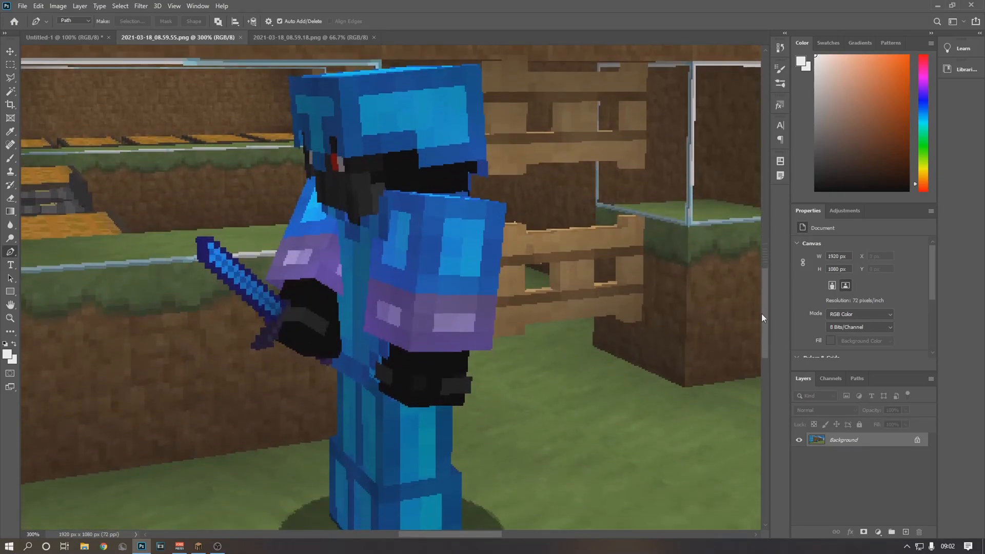
{"action": "left_click", "coordinate": [288, 77]}
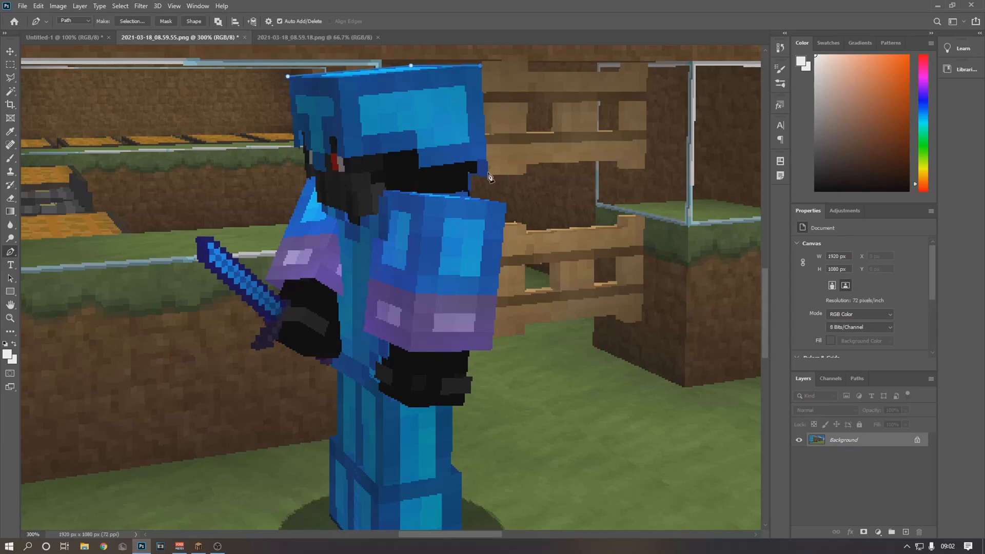
{"action": "left_click", "coordinate": [471, 175]}
{"action": "left_click", "coordinate": [470, 195]}
Continue the pen path along the outer edge of the character's near arm and around the black hand
{"action": "left_click", "coordinate": [507, 204]}
{"action": "left_click", "coordinate": [491, 349]}
{"action": "left_click", "coordinate": [470, 349]}
{"action": "left_click", "coordinate": [468, 376]}
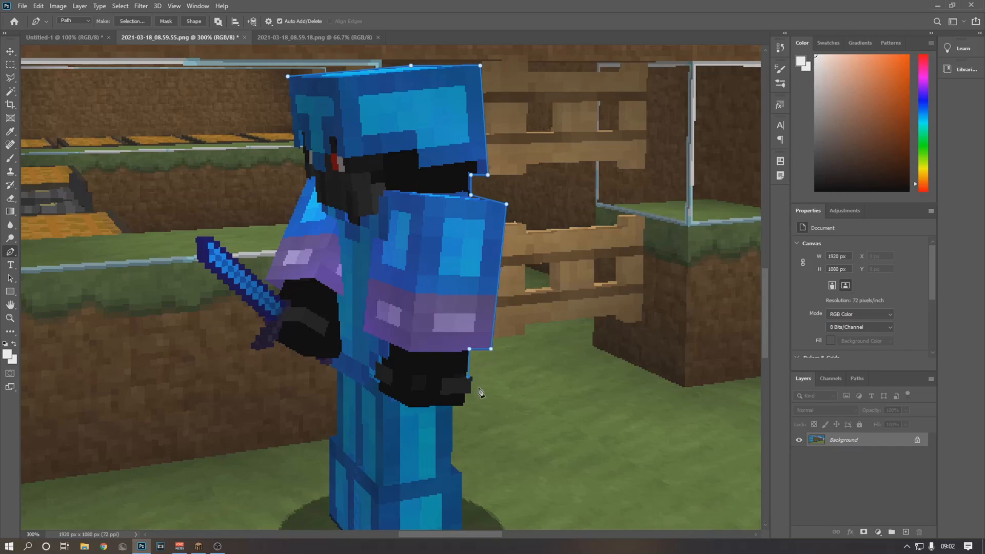
{"action": "left_click", "coordinate": [465, 402]}
{"action": "left_click", "coordinate": [452, 408]}
Trace the back of the legs and carry the path around the remaining body and sword until the outline is closed
{"action": "left_click", "coordinate": [451, 464]}
{"action": "left_click", "coordinate": [461, 474]}
{"action": "left_click_drag", "start_coordinate": [766, 344], "coordinate": [766, 388]}
{"action": "left_click", "coordinate": [462, 324]}
Check the closed outline around the character and turn it into a new anti-aliased selection with 0 px feather radius
{"action": "scroll", "coordinate": [359, 256], "scroll_direction": "up", "scroll_amount": 5}
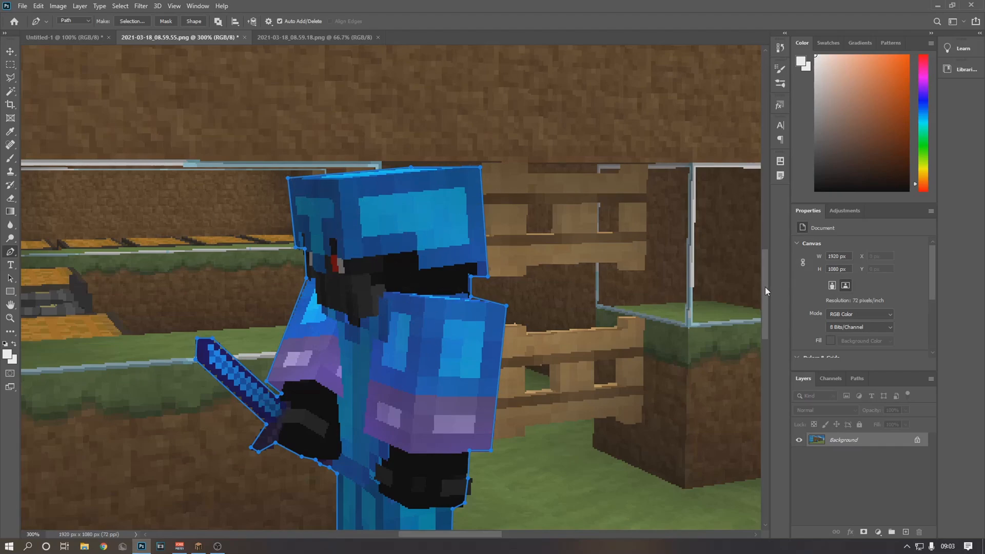
{"action": "scroll", "coordinate": [765, 287], "scroll_direction": "down", "scroll_amount": 1}
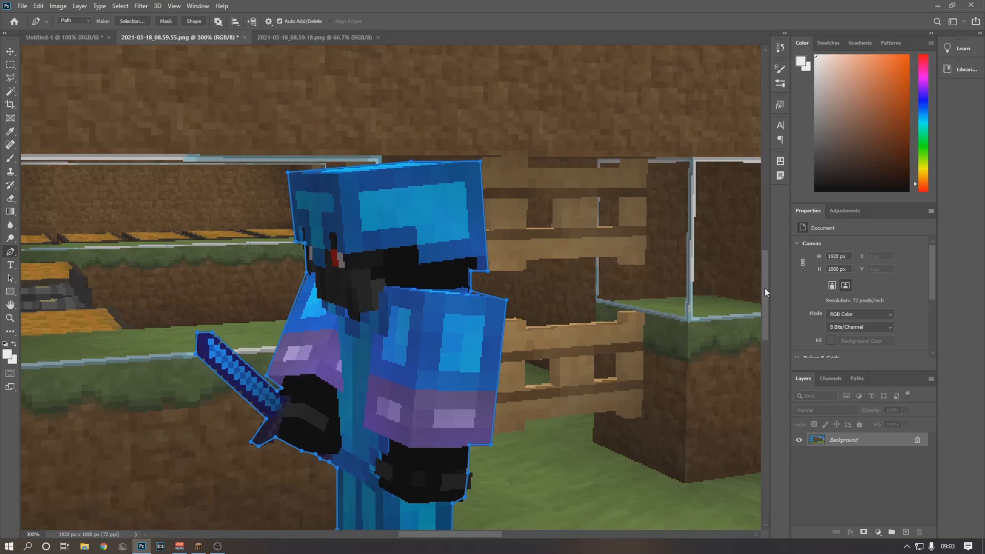
{"action": "scroll", "coordinate": [765, 288], "scroll_direction": "down", "scroll_amount": 5}
{"action": "scroll", "coordinate": [777, 300], "scroll_direction": "down", "scroll_amount": 10}
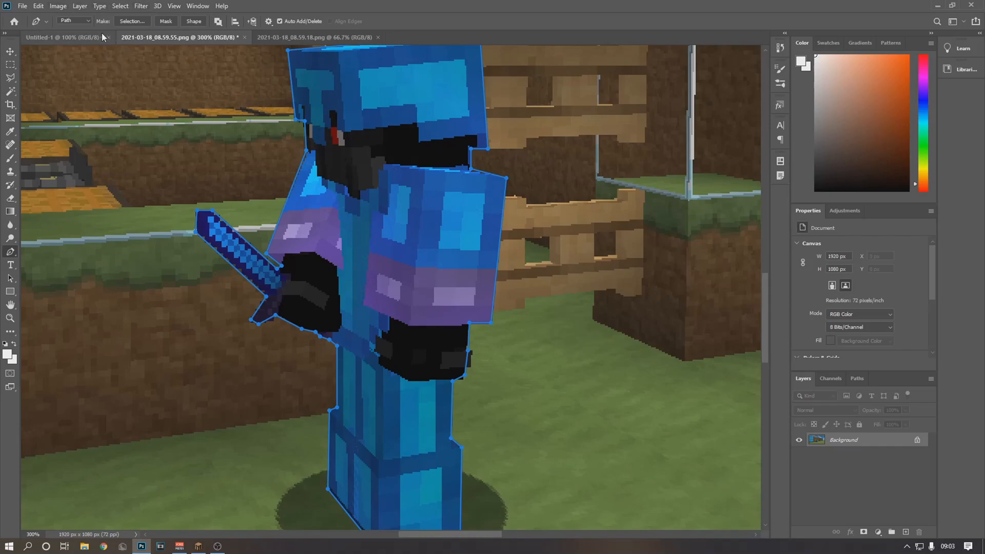
{"action": "left_click", "coordinate": [127, 22]}
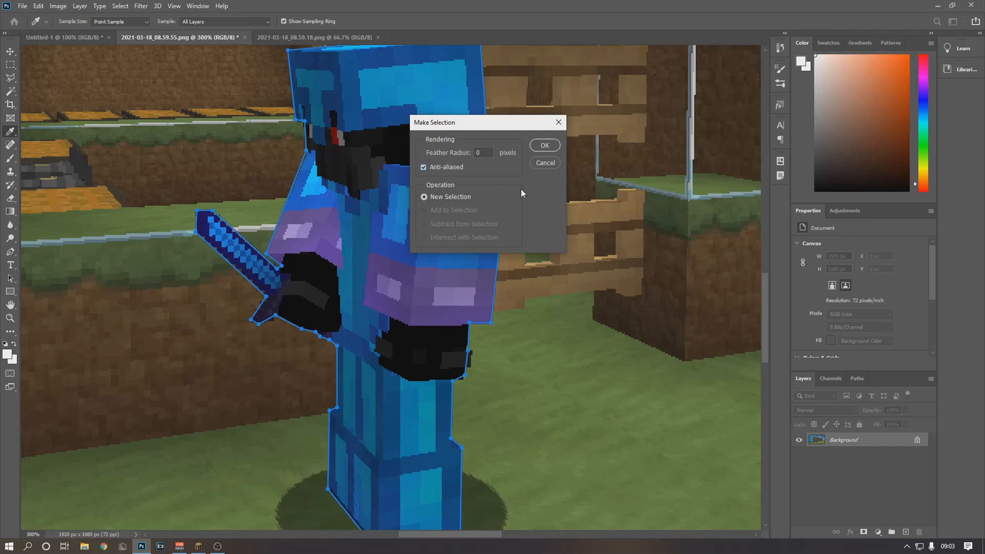
{"action": "left_click", "coordinate": [544, 146]}
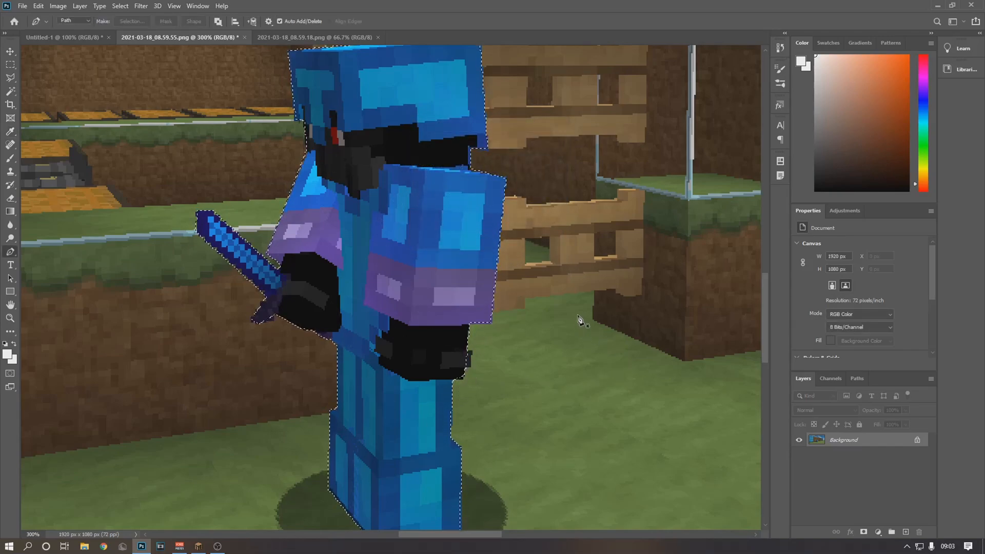
Copy the selected character onto its own layer and delete the original Background layer
{"action": "key", "text": "ctrl+j"}
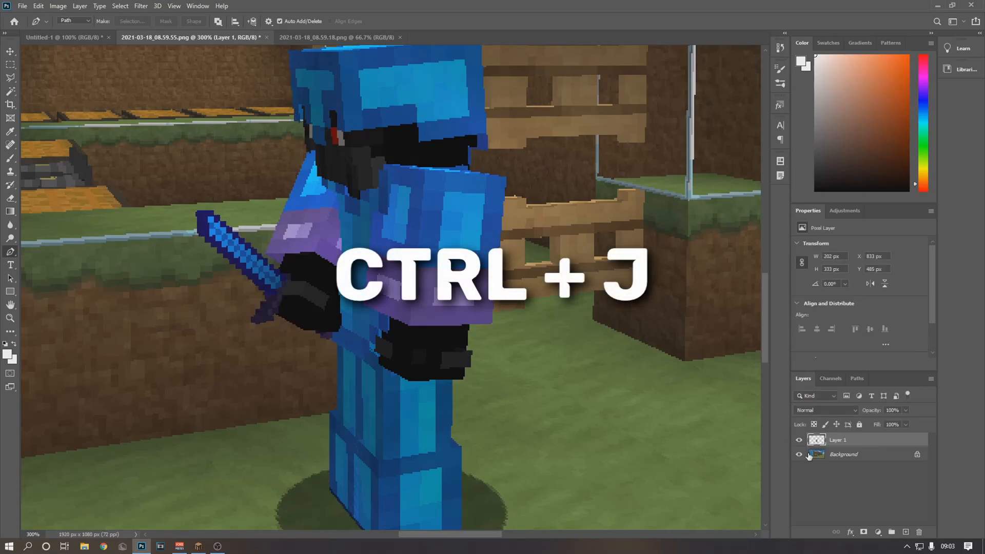
{"action": "key", "text": "Delete"}
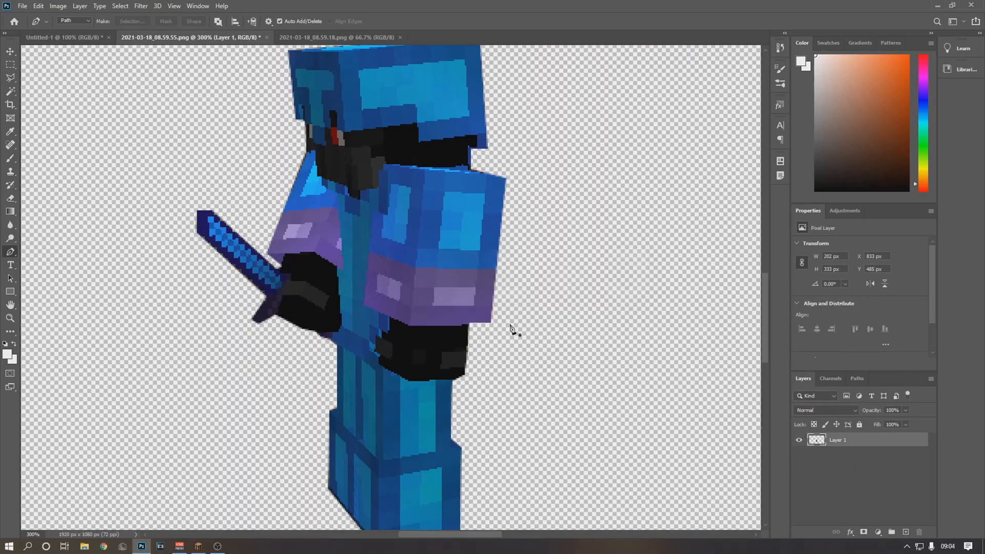
{"action": "key", "text": "ctrl+1"}
{"action": "key", "text": "ctrl+minus"}
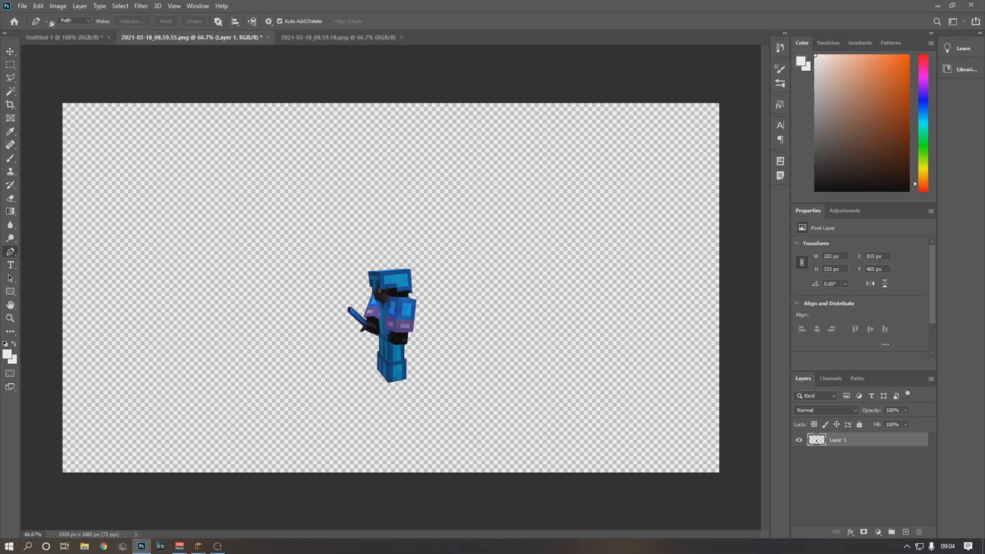
Resample the character image to a resolution of 300 pixels/inch
{"action": "left_click", "coordinate": [58, 5]}
{"action": "left_click", "coordinate": [62, 83]}
{"action": "left_click_drag", "start_coordinate": [556, 200], "coordinate": [537, 201]}
{"action": "type", "text": "300"}
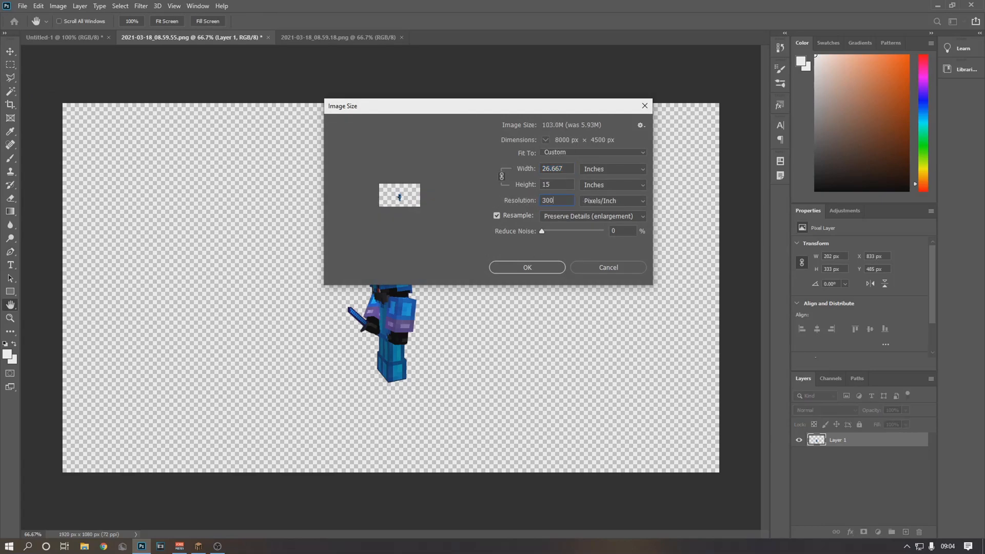
{"action": "left_click", "coordinate": [531, 265]}
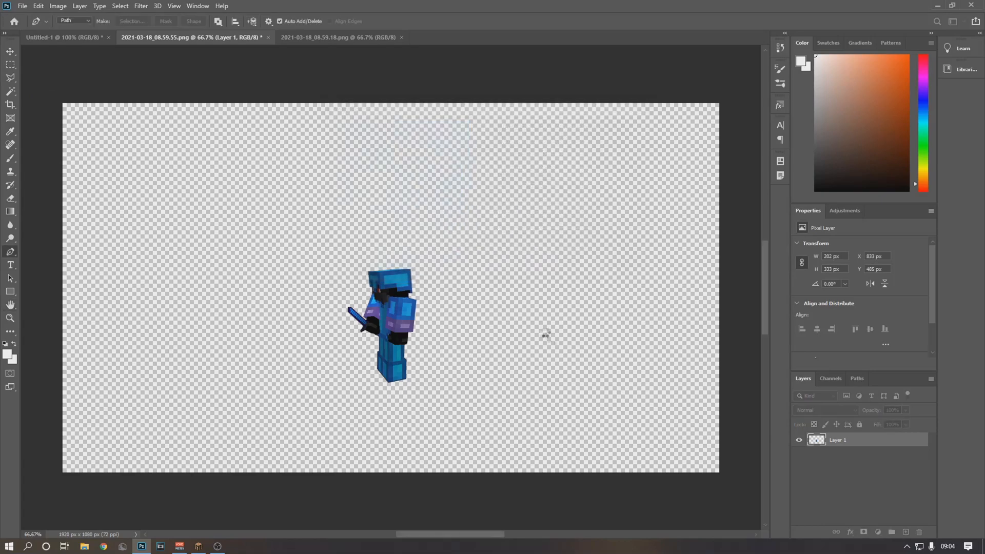
{"action": "key", "text": "p"}
{"action": "key", "text": "ctrl+minus"}
{"action": "key", "text": "ctrl+minus"}
{"action": "key", "text": "ctrl+minus"}
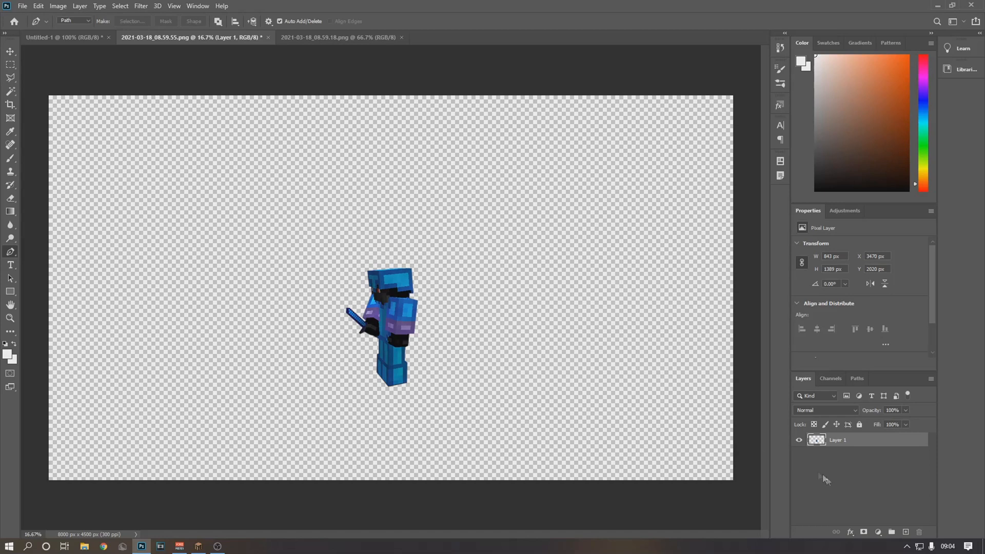
Quick-export the character layer to the Desktop as a PNG named "cutout 1", then close its source document without saving
{"action": "left_click", "coordinate": [839, 477]}
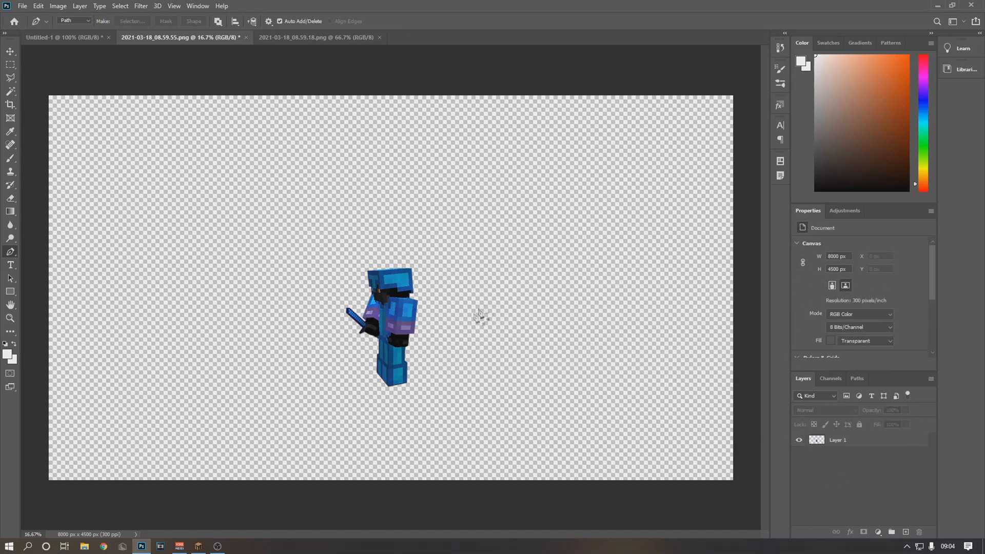
{"action": "left_click", "coordinate": [846, 438]}
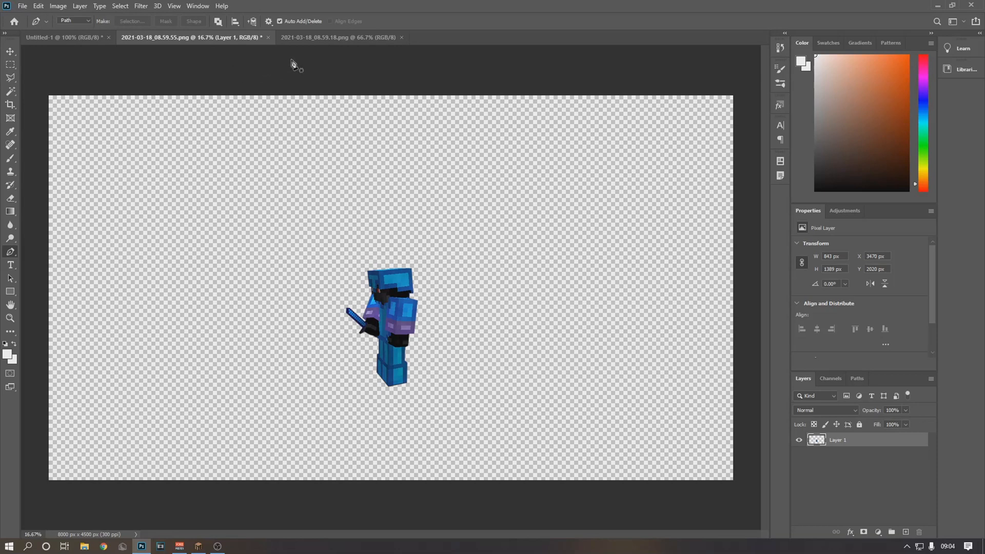
{"action": "left_click", "coordinate": [21, 8]}
{"action": "mouse_move", "coordinate": [50, 158]}
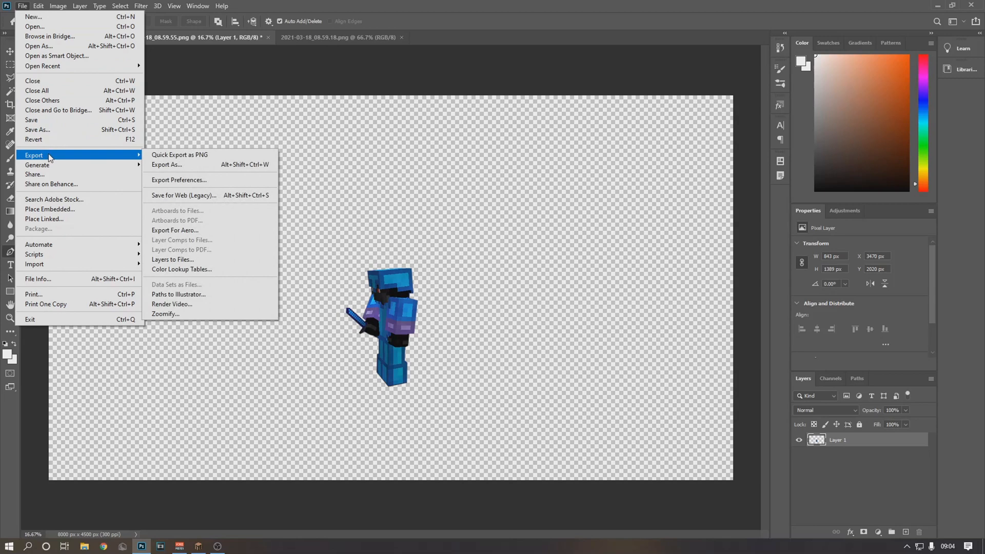
{"action": "left_click", "coordinate": [156, 155]}
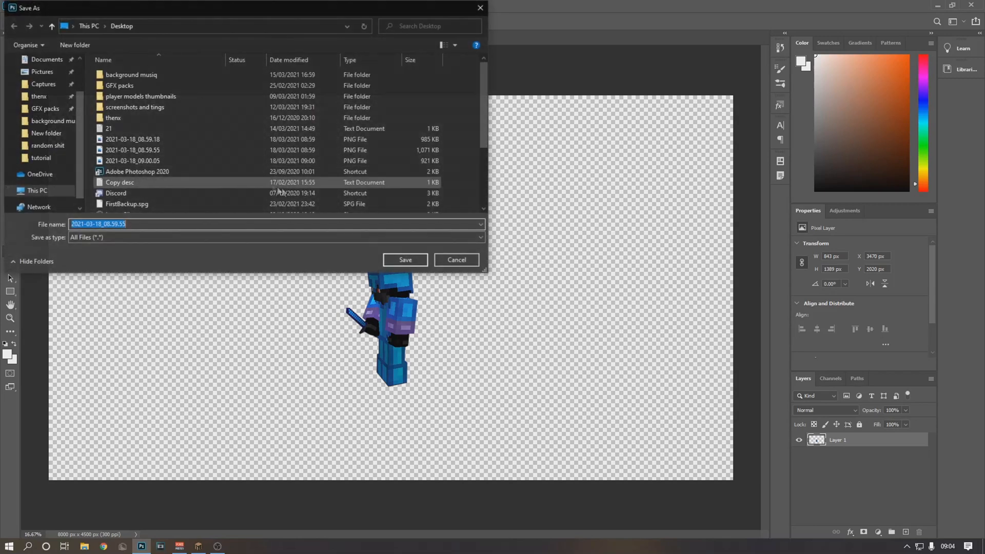
{"action": "scroll", "coordinate": [61, 94], "scroll_direction": "up", "scroll_amount": 2}
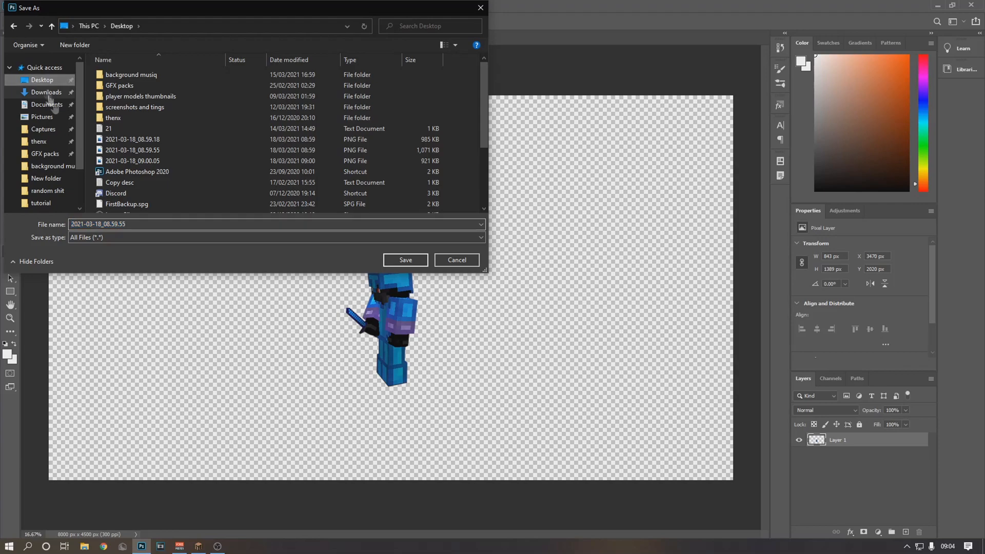
{"action": "type", "text": "cut"}
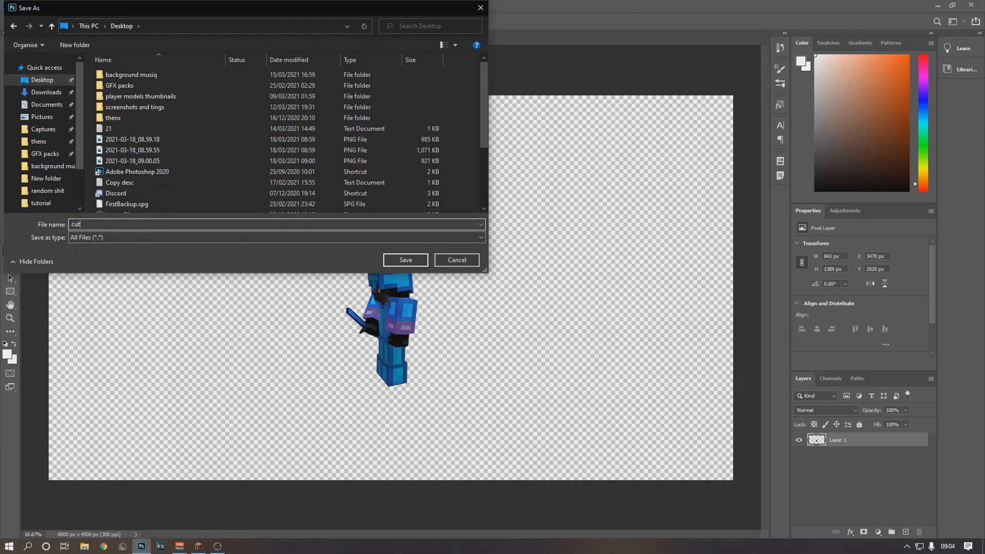
{"action": "type", "text": "out 1"}
{"action": "key", "text": "Return"}
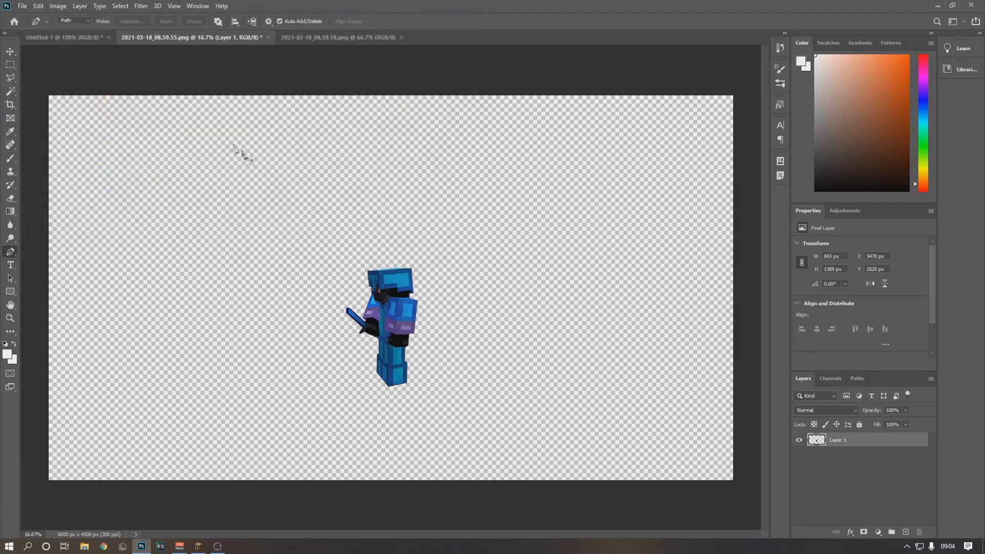
{"action": "left_click", "coordinate": [269, 39]}
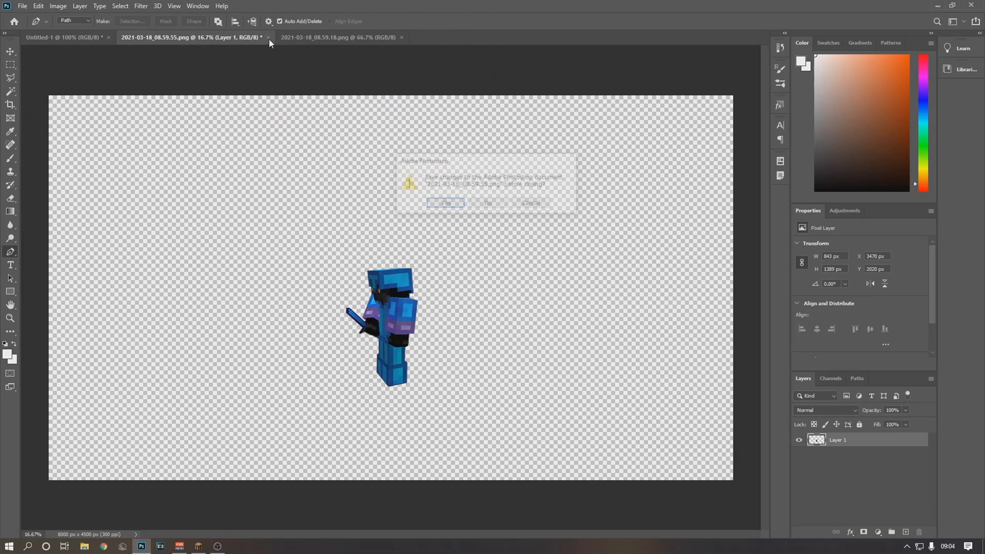
{"action": "left_click", "coordinate": [482, 200]}
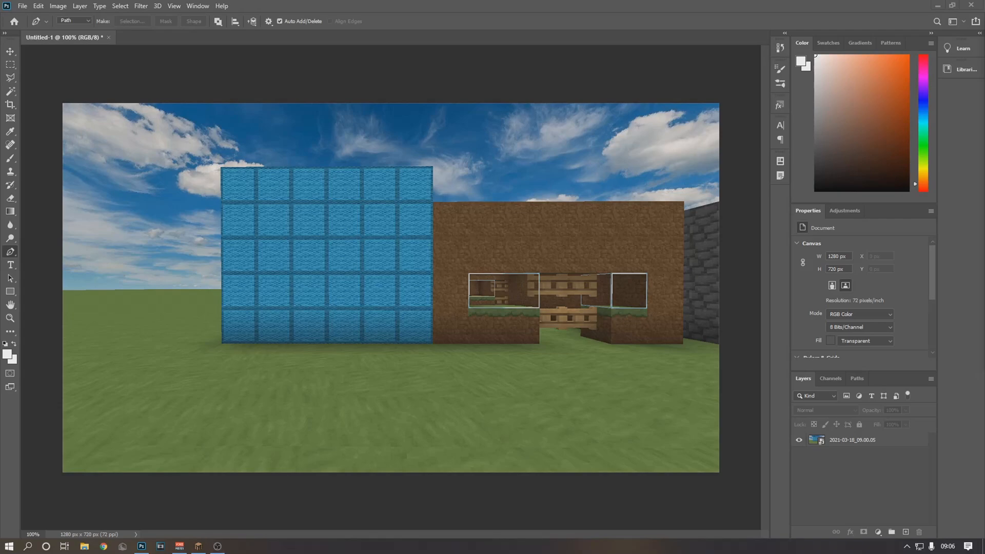
Place the cutout 1 and cutout 2 images over the background in Untitled-1 at their default size and position
{"action": "left_click_drag", "start_coordinate": [293, 371], "coordinate": [291, 405]}
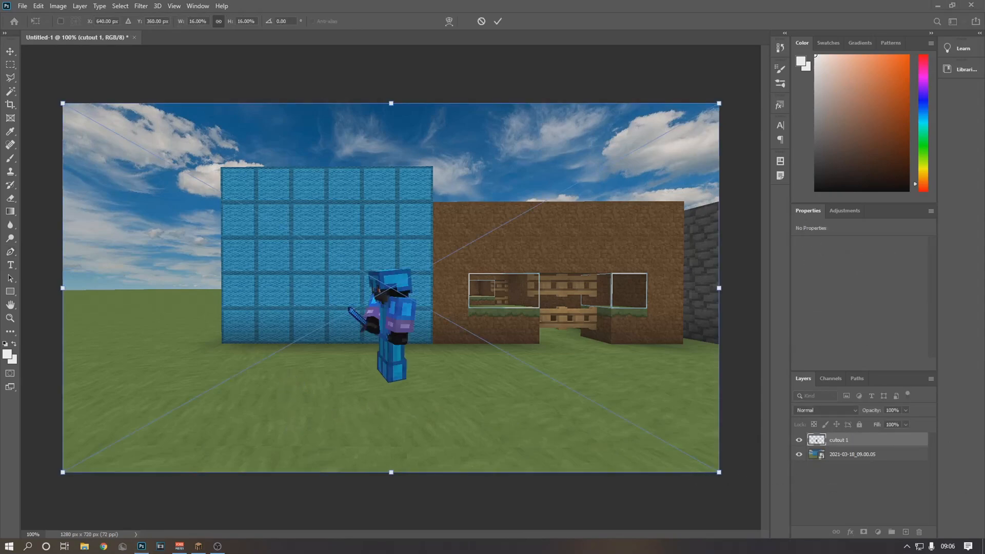
{"action": "left_click", "coordinate": [498, 22]}
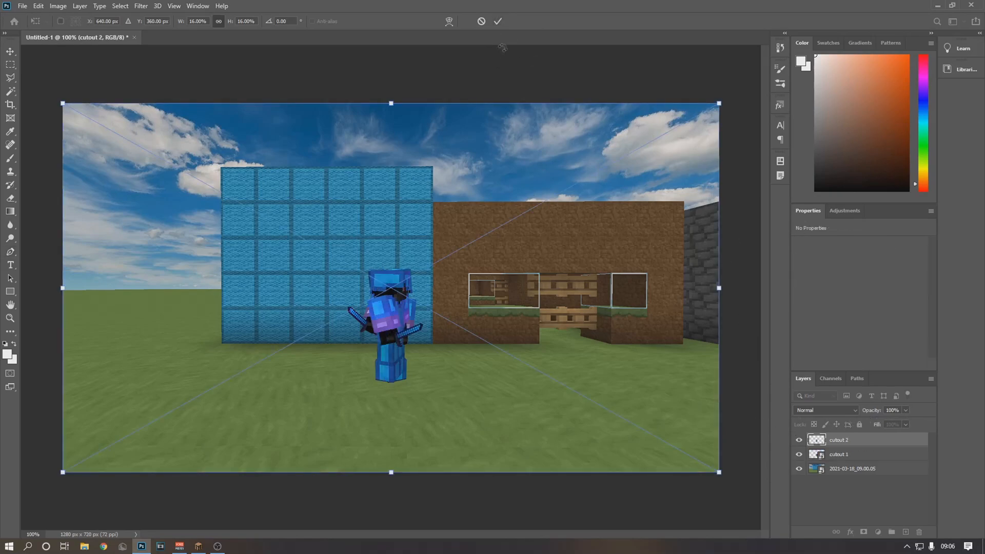
{"action": "left_click", "coordinate": [498, 21]}
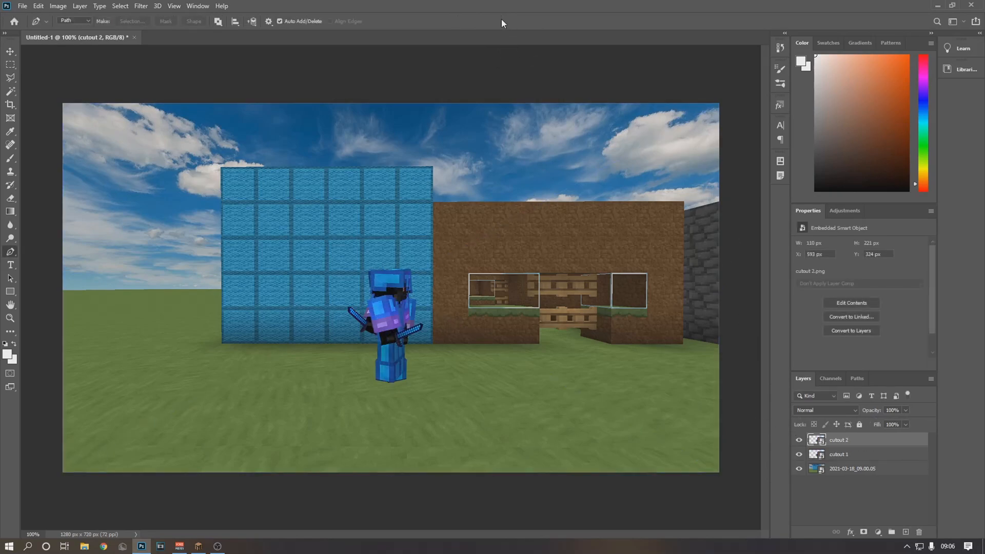
Hide the cutout 2 layer and make cutout 1 the active layer
{"action": "left_click", "coordinate": [799, 439]}
{"action": "left_click", "coordinate": [840, 455]}
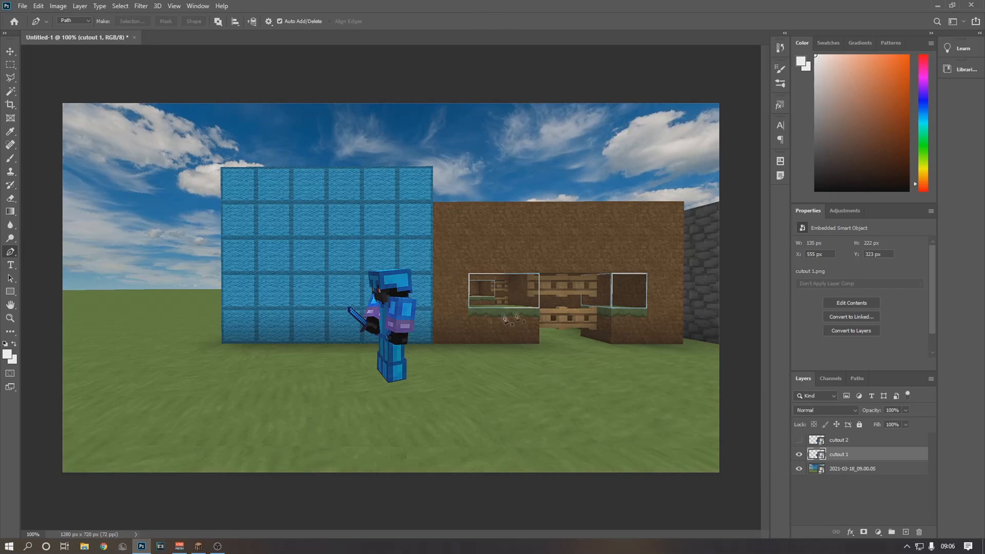
{"action": "left_click", "coordinate": [865, 444]}
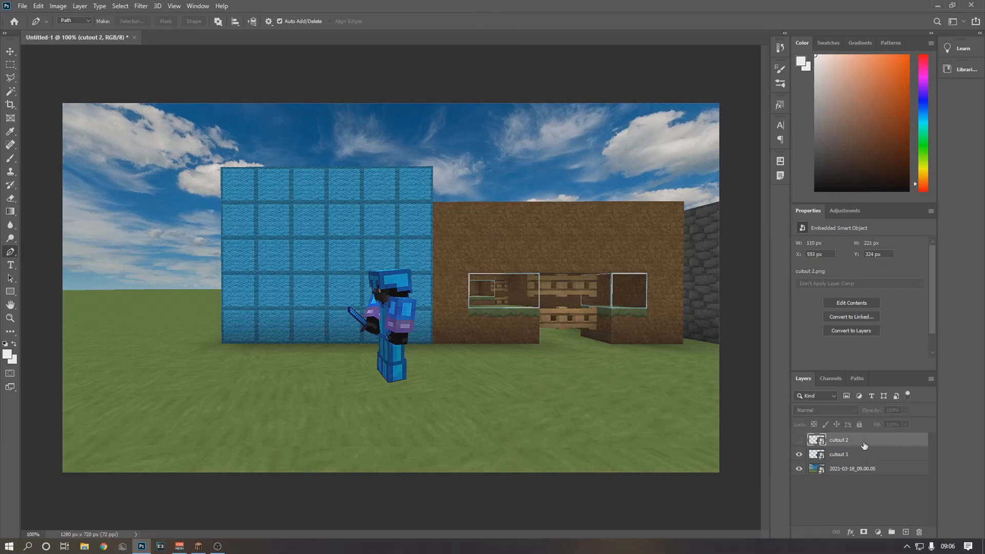
{"action": "left_click", "coordinate": [799, 441]}
{"action": "left_click", "coordinate": [799, 440]}
{"action": "left_click", "coordinate": [828, 459]}
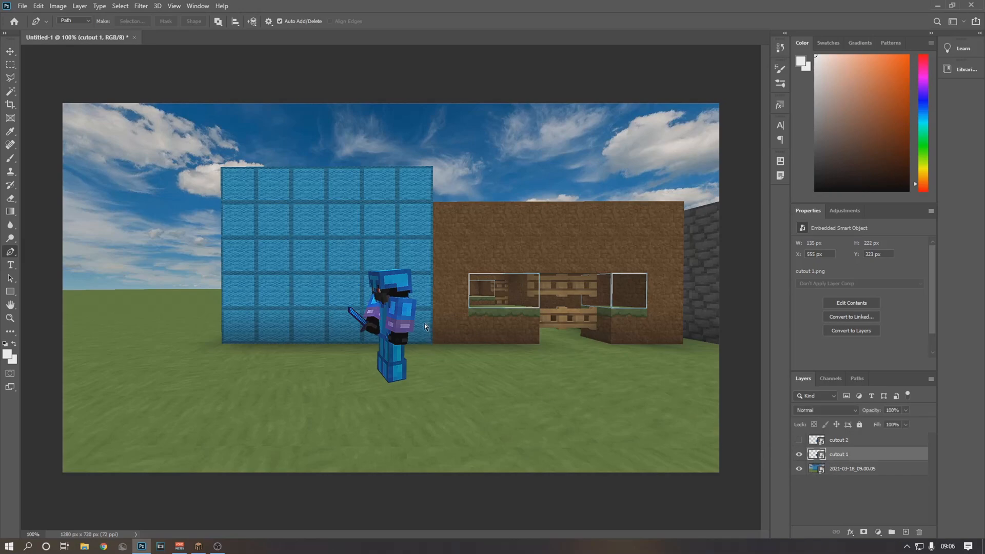
{"action": "key", "text": "ctrl+t"}
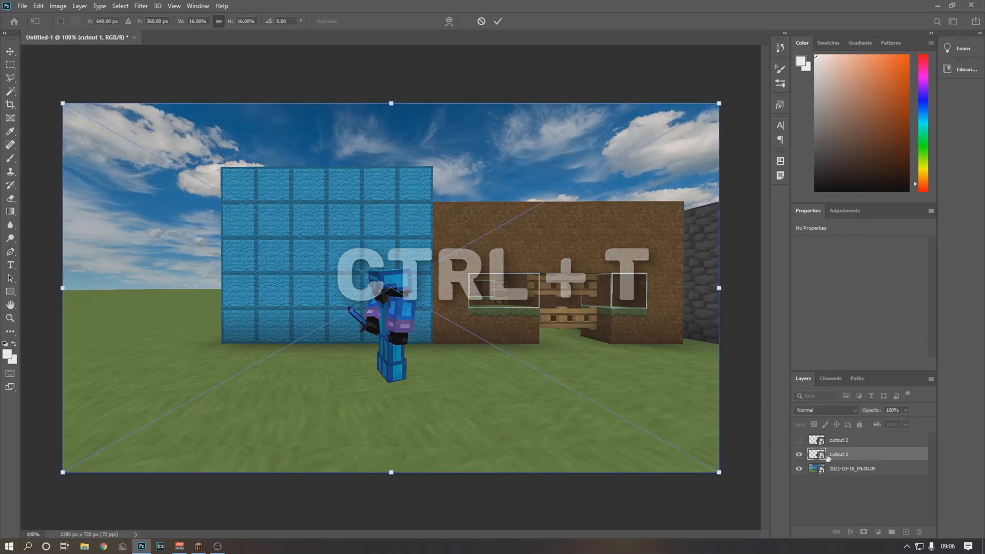
{"action": "key", "text": "Escape"}
{"action": "left_click", "coordinate": [844, 470]}
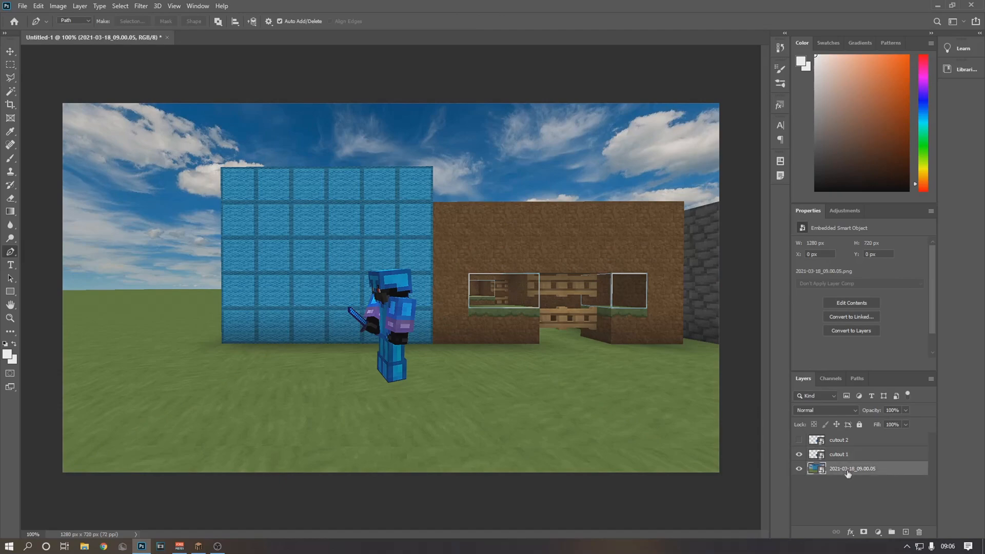
{"action": "key", "text": "ctrl+t"}
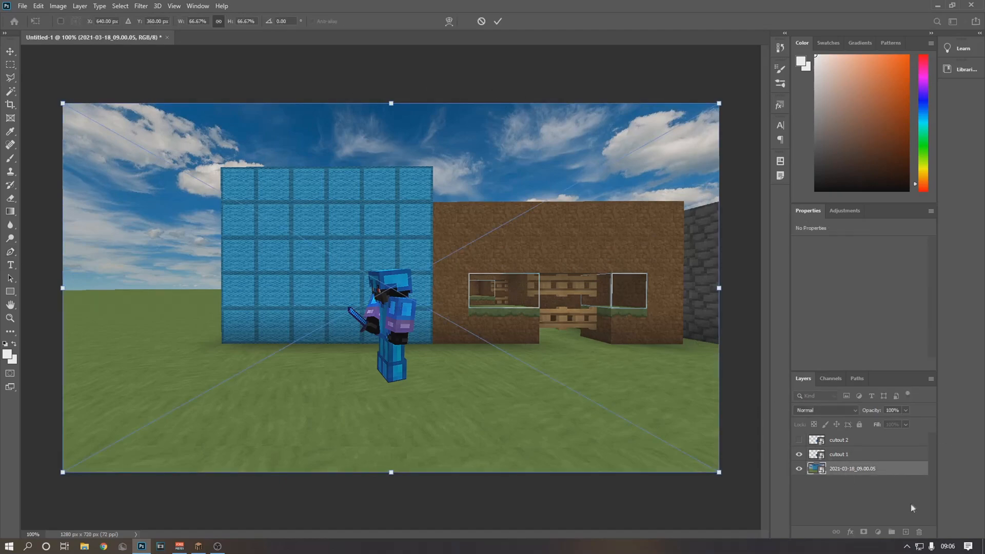
{"action": "key", "text": "Escape"}
Free-transform cutout 1 and move the character in front of the dirt wall, to about X 864 px, Y 360 px
{"action": "left_click", "coordinate": [835, 457]}
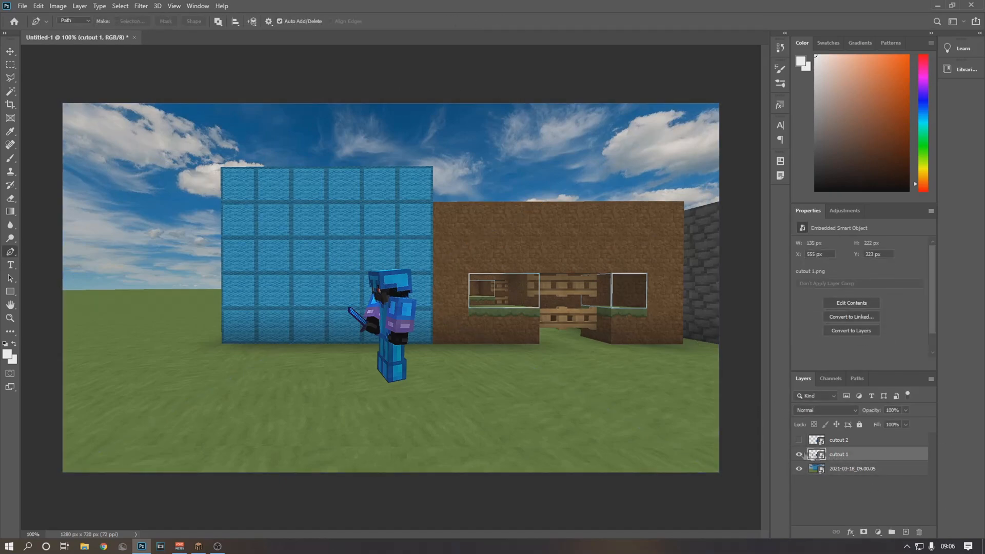
{"action": "key", "text": "ctrl+t"}
{"action": "left_click_drag", "start_coordinate": [393, 312], "coordinate": [552, 302]}
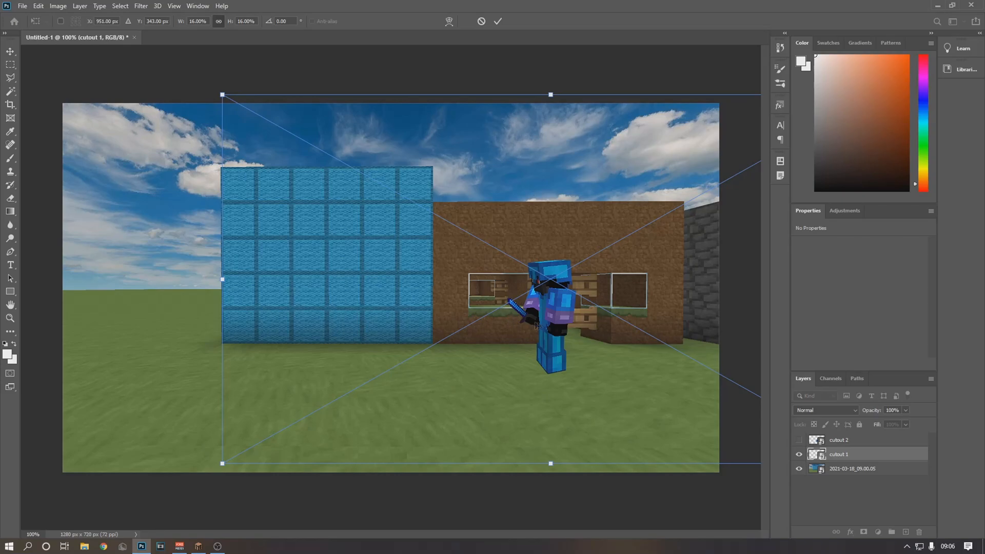
{"action": "left_click_drag", "start_coordinate": [552, 338], "coordinate": [536, 353]}
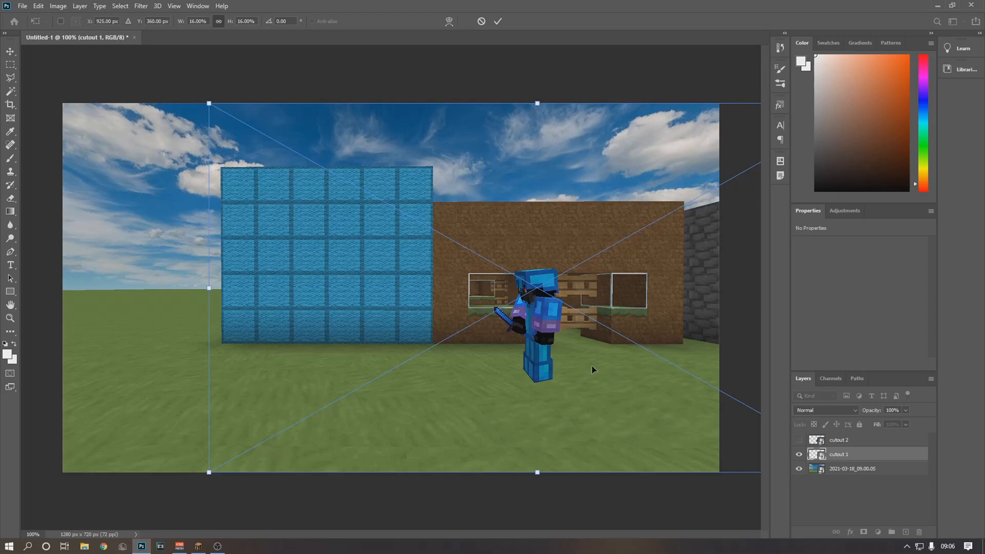
{"action": "left_click_drag", "start_coordinate": [555, 306], "coordinate": [522, 290]}
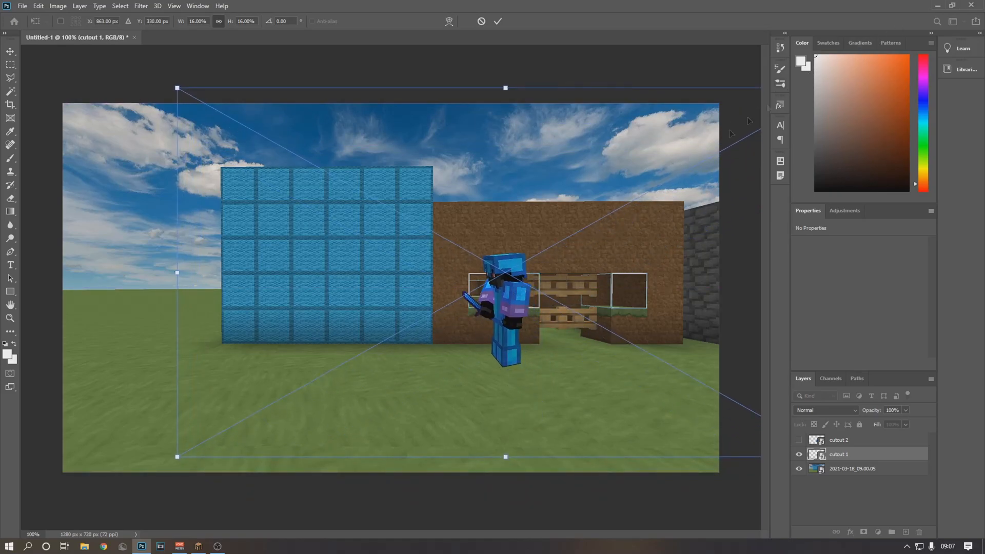
{"action": "key", "text": "ctrl+minus"}
{"action": "key", "text": "ctrl+plus"}
{"action": "mouse_move", "coordinate": [574, 291]}
{"action": "left_mouse_down"}
{"action": "mouse_move", "coordinate": [550, 306]}
{"action": "mouse_move", "coordinate": [574, 307]}
{"action": "left_mouse_up"}
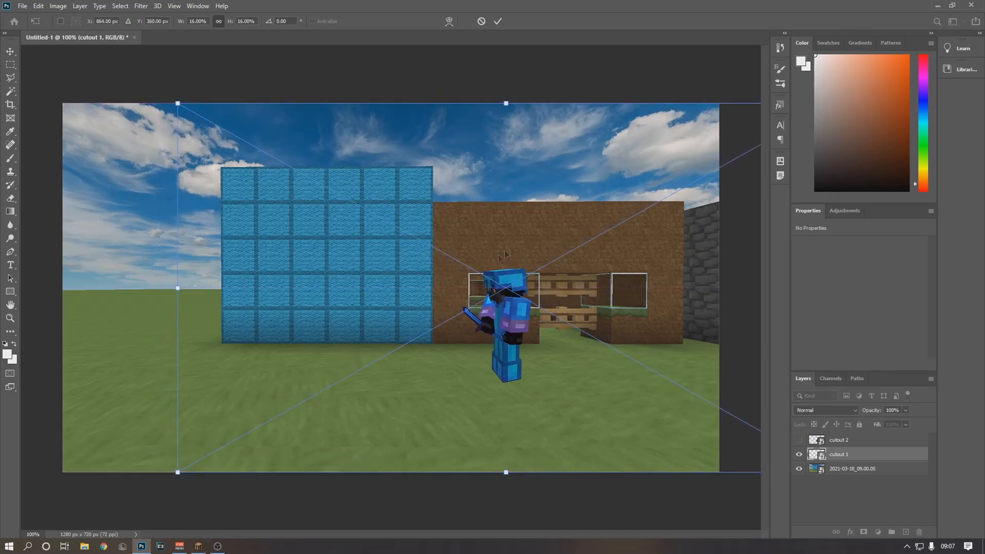
{"action": "key", "text": "p"}
{"action": "left_click", "coordinate": [856, 503]}
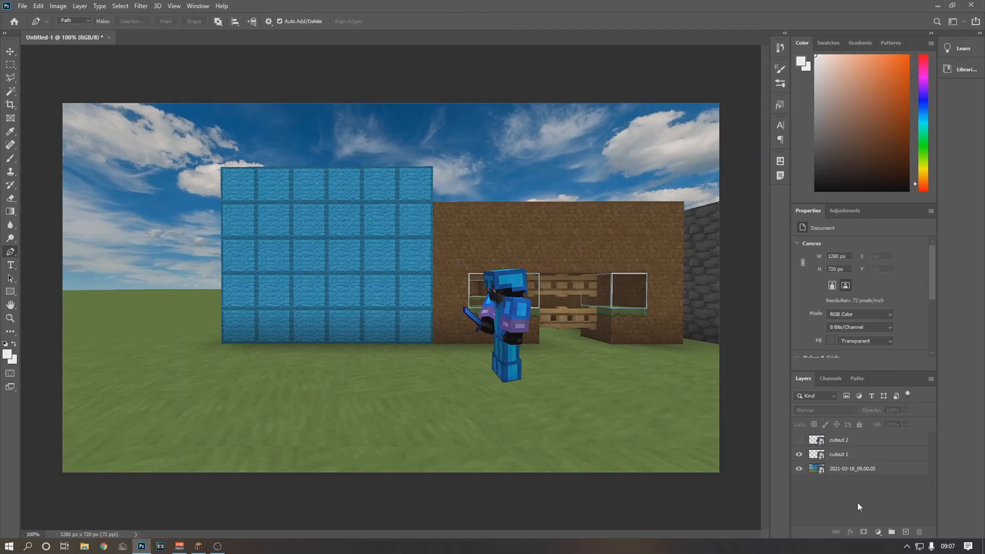
Show cutout 2 and move its character horizontally in front of the blue block wall, facing the other character
{"action": "left_click", "coordinate": [837, 440]}
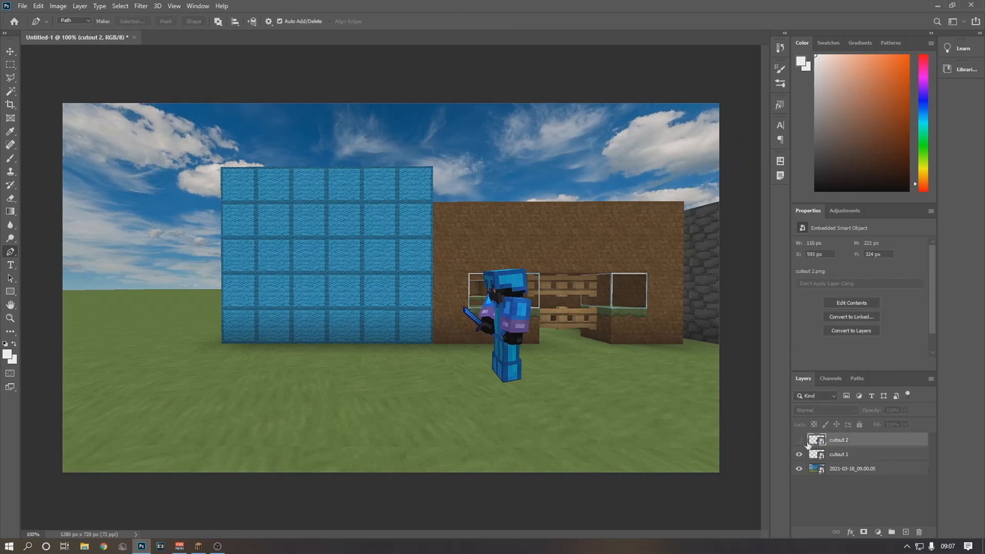
{"action": "left_click", "coordinate": [799, 440]}
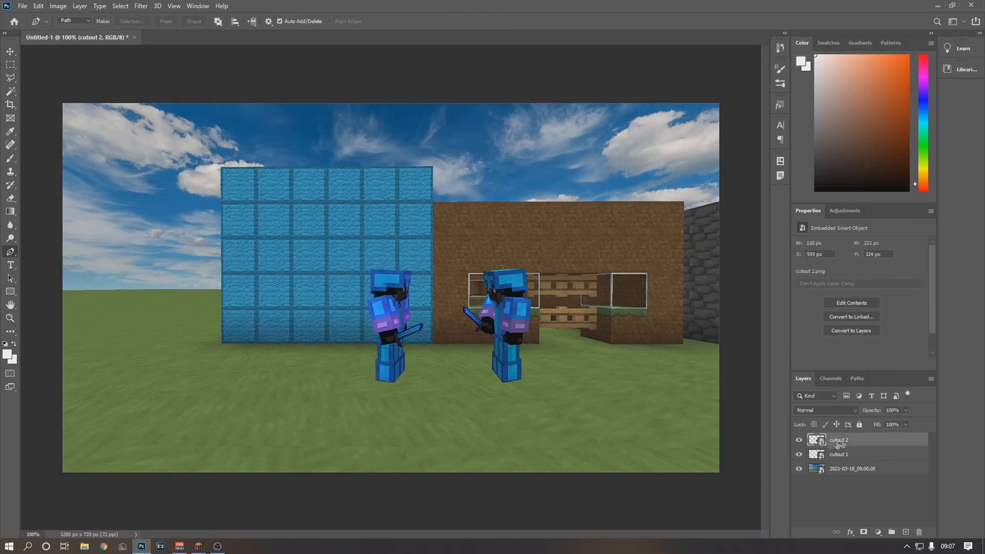
{"action": "key", "text": "ctrl+t"}
{"action": "left_click_drag", "start_coordinate": [398, 334], "coordinate": [303, 334]}
{"action": "key", "text": "p"}
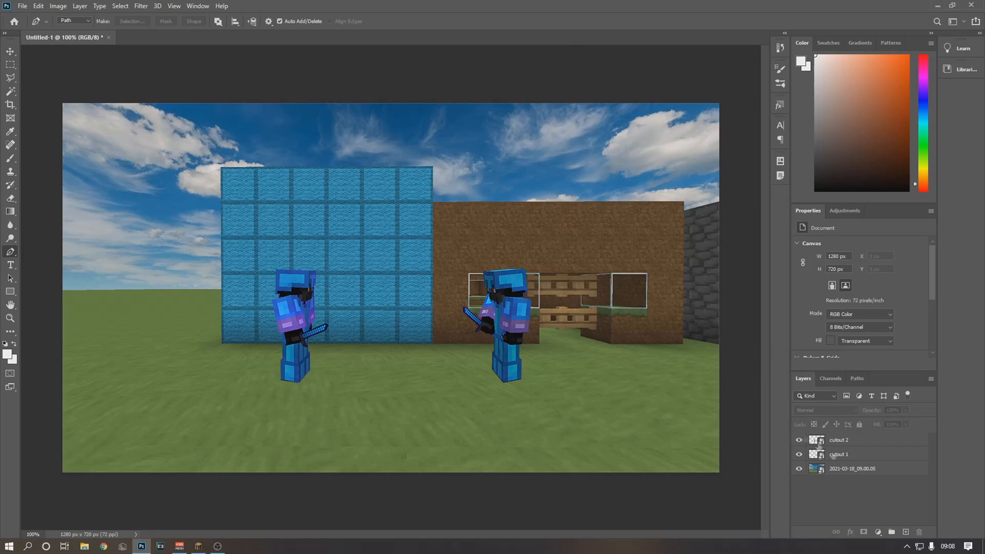
{"action": "right_click", "coordinate": [850, 442]}
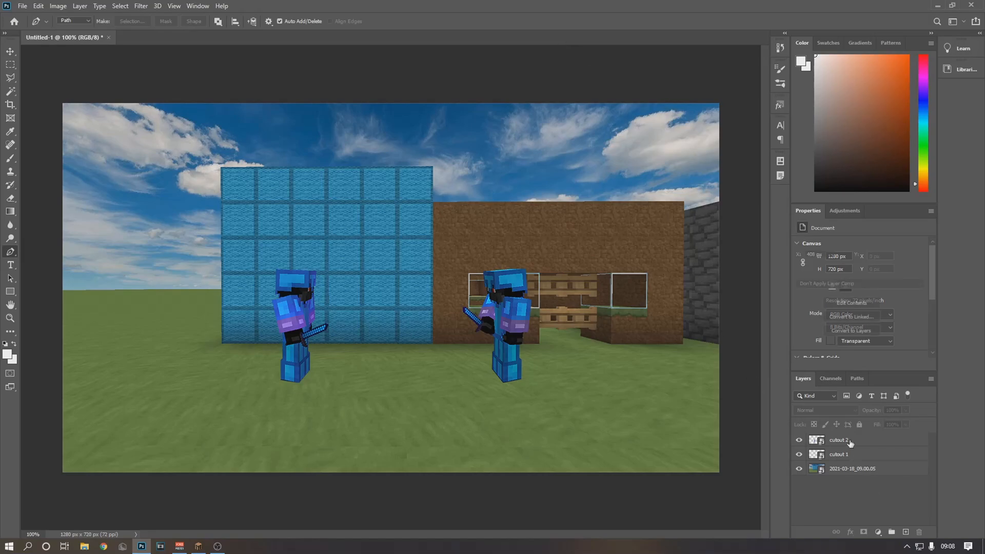
{"action": "left_click", "coordinate": [836, 508]}
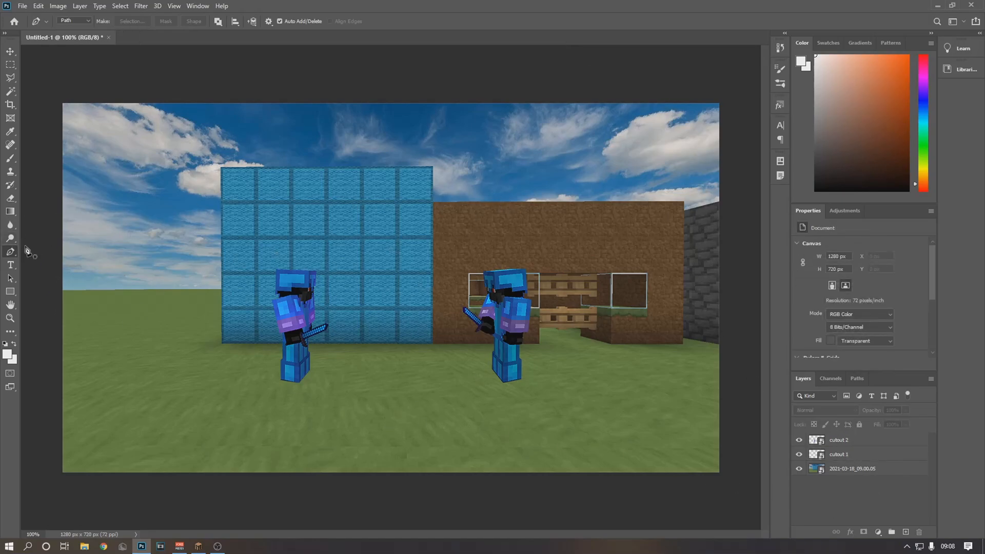
Add the point text "Kuiji" on the blue block wall, just above the character standing there
{"action": "left_click", "coordinate": [10, 265]}
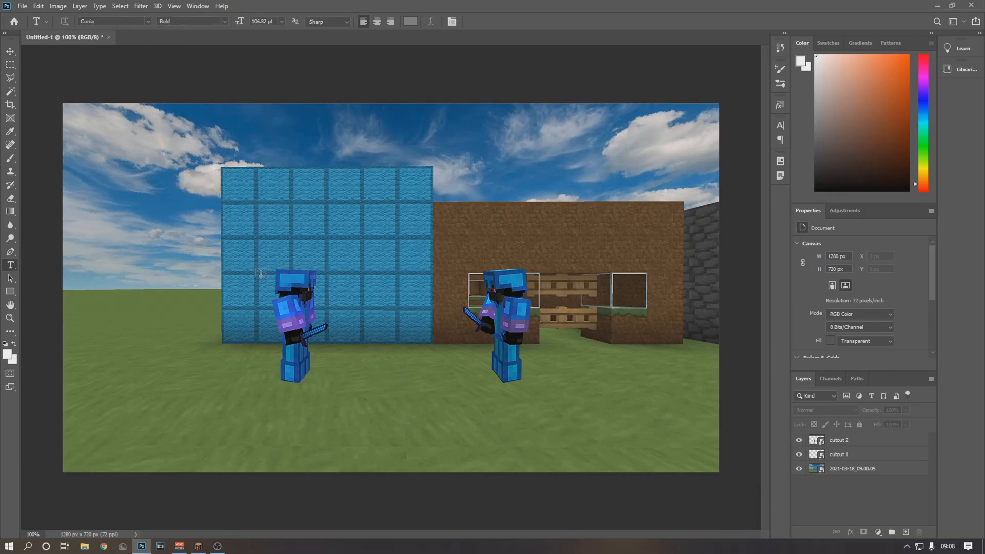
{"action": "left_click", "coordinate": [262, 245]}
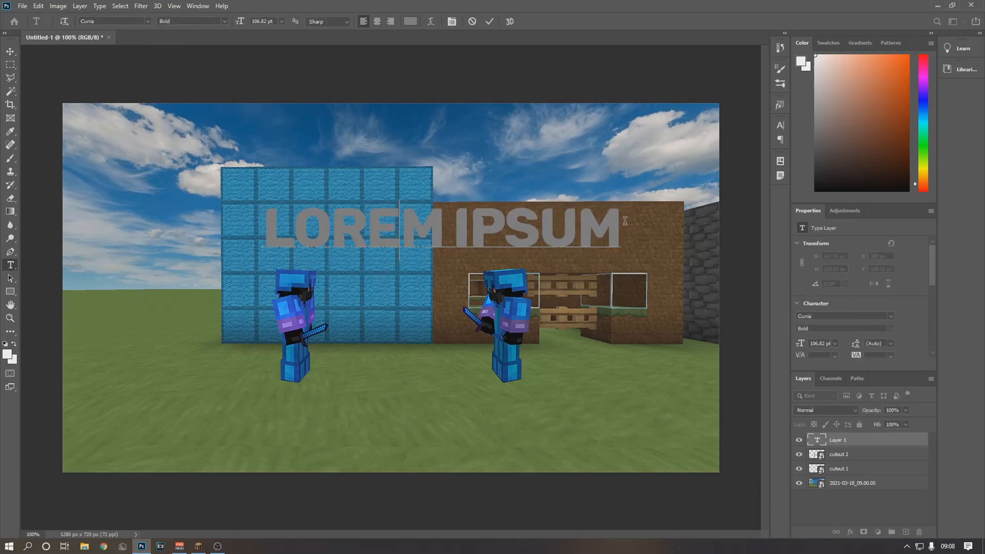
{"action": "type", "text": "KUIJI"}
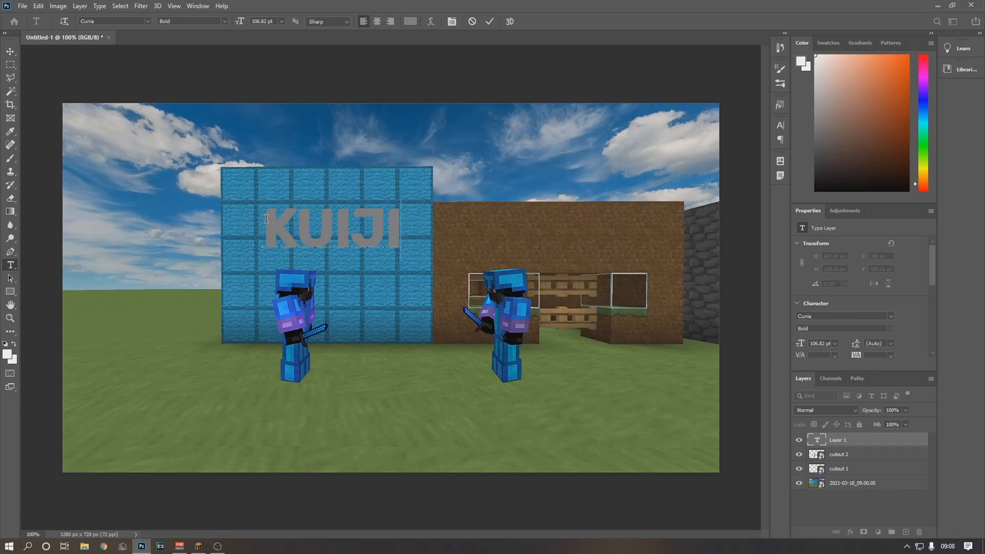
{"action": "left_click_drag", "start_coordinate": [472, 231], "coordinate": [390, 231]}
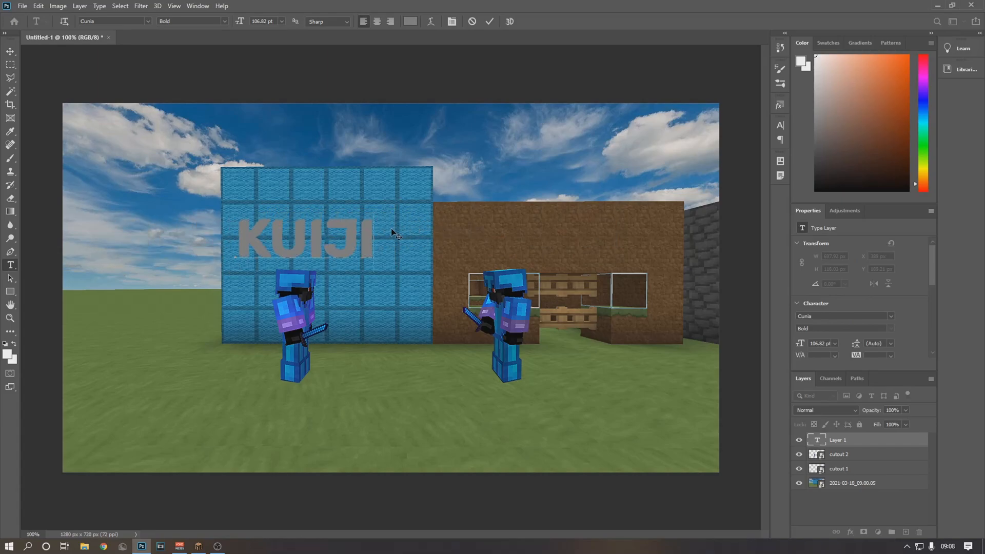
Set the whole Kuiji text in the Minecraft font and colour it bright green (19ff5a)
{"action": "key", "text": "ctrl+a"}
{"action": "left_click", "coordinate": [147, 21]}
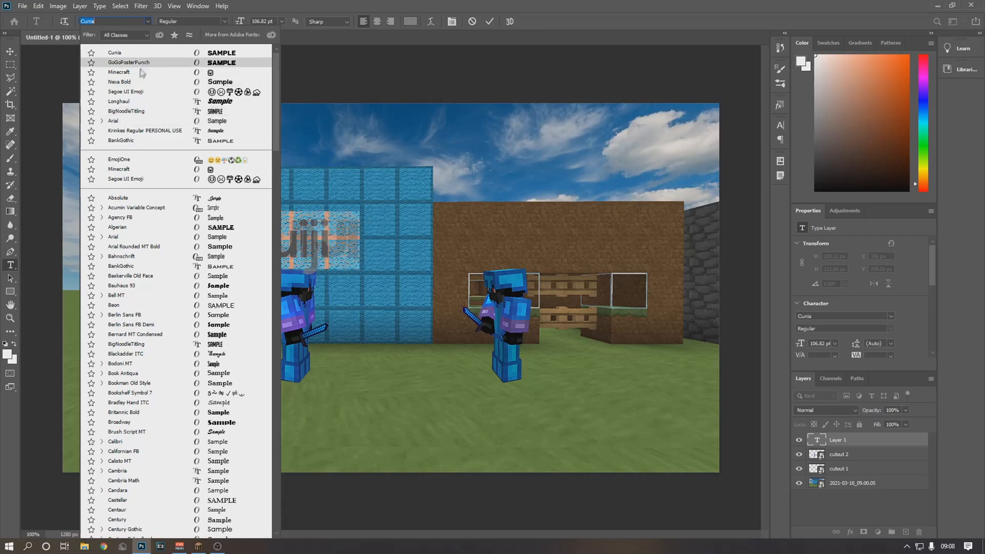
{"action": "left_click", "coordinate": [136, 72]}
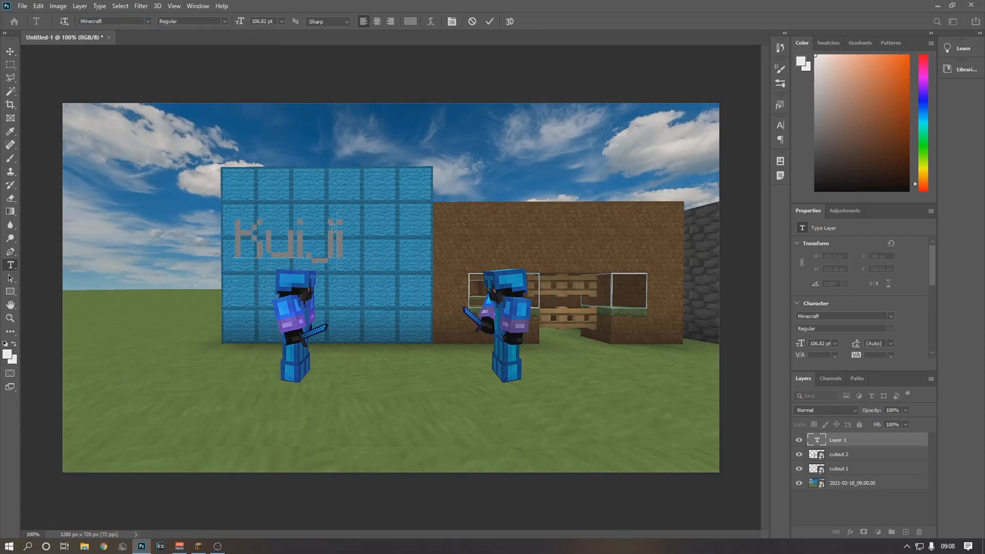
{"action": "left_click", "coordinate": [410, 23]}
{"action": "left_click", "coordinate": [755, 379]}
{"action": "left_click_drag", "start_coordinate": [753, 382], "coordinate": [754, 382]}
{"action": "left_click", "coordinate": [706, 302]}
{"action": "left_click", "coordinate": [729, 303]}
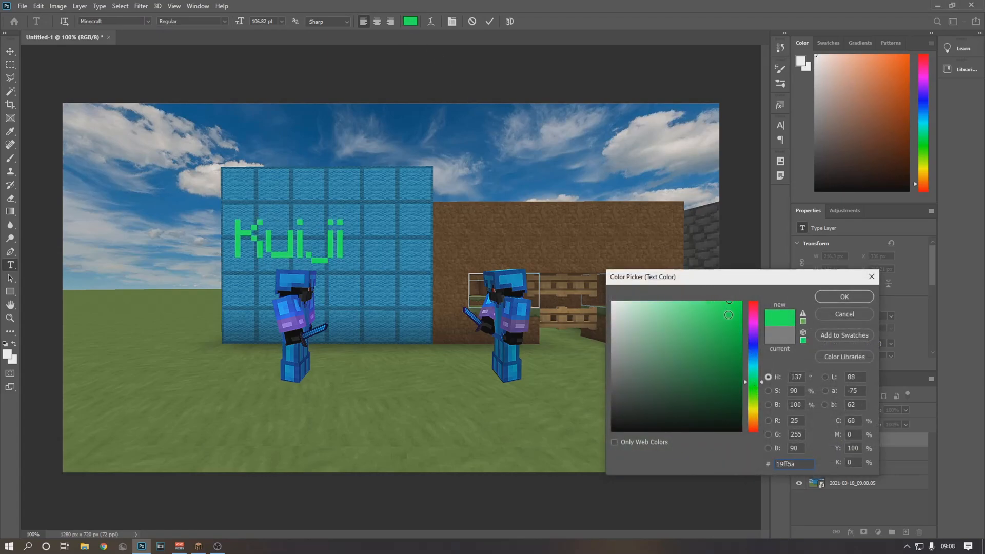
{"action": "left_click", "coordinate": [846, 298]}
{"action": "left_click", "coordinate": [836, 435]}
Free-transform the Kuiji text down to about 126 x 65 px, centred above the head of the character by the blue wall
{"action": "key", "text": "ctrl+t"}
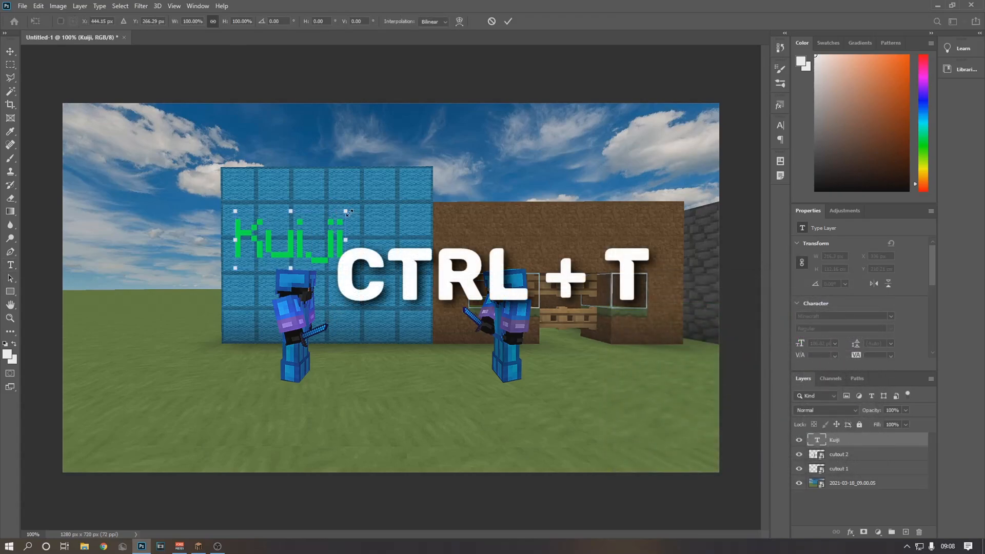
{"action": "left_click_drag", "start_coordinate": [346, 211], "coordinate": [312, 251]}
{"action": "left_click", "coordinate": [830, 500]}
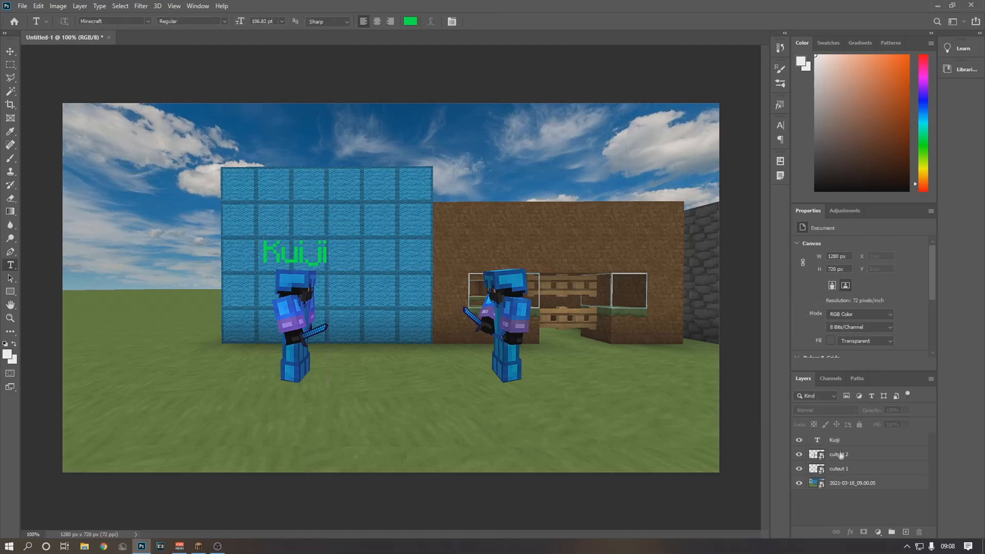
Add a Drop Shadow layer style to the Kuiji text and slightly adjust the shadow's distance
{"action": "left_click", "coordinate": [838, 445]}
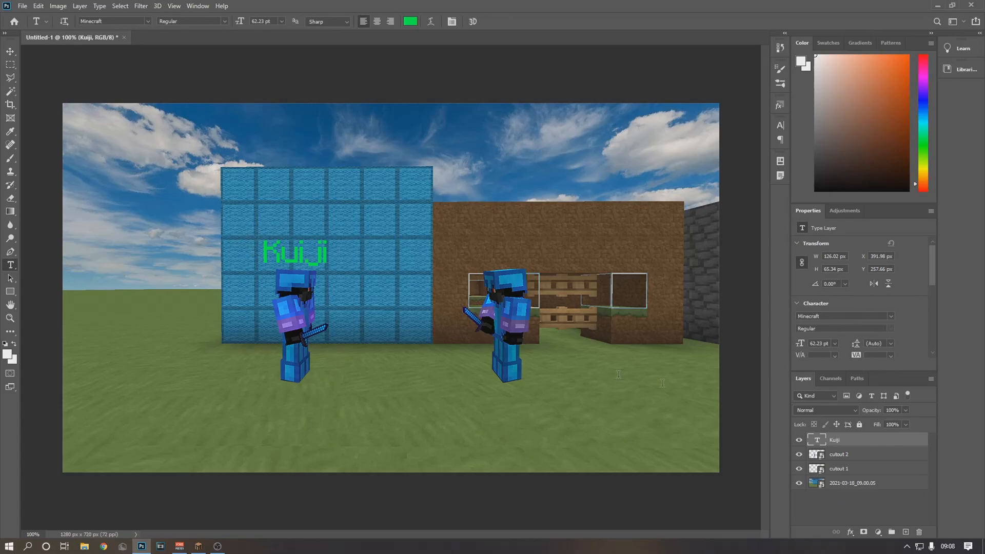
{"action": "right_click", "coordinate": [864, 447]}
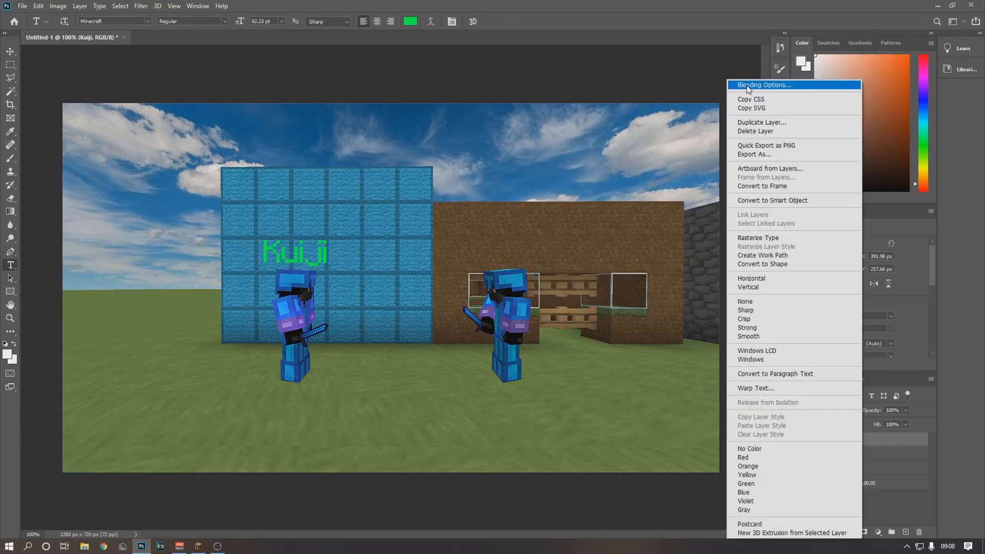
{"action": "left_click", "coordinate": [748, 86]}
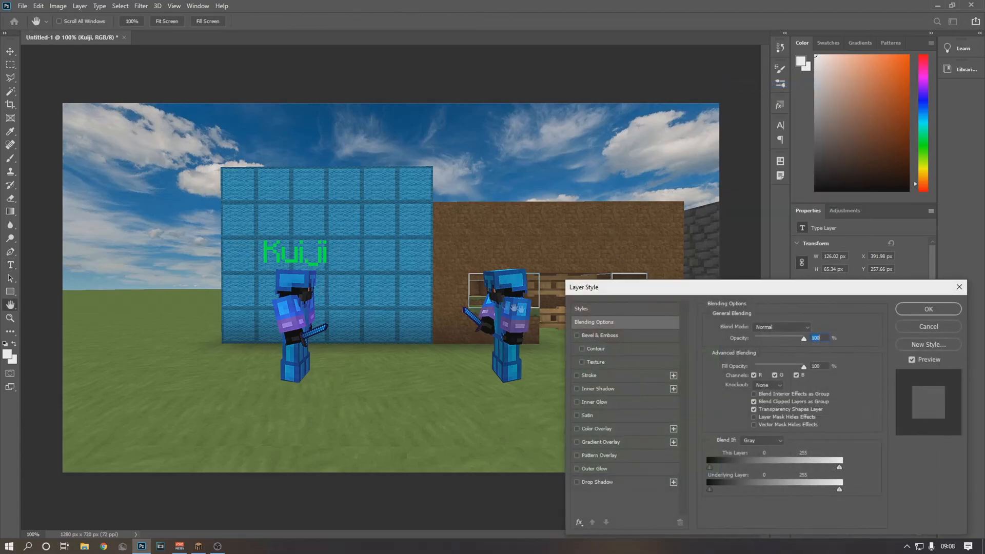
{"action": "left_click", "coordinate": [577, 483]}
{"action": "left_click", "coordinate": [606, 483]}
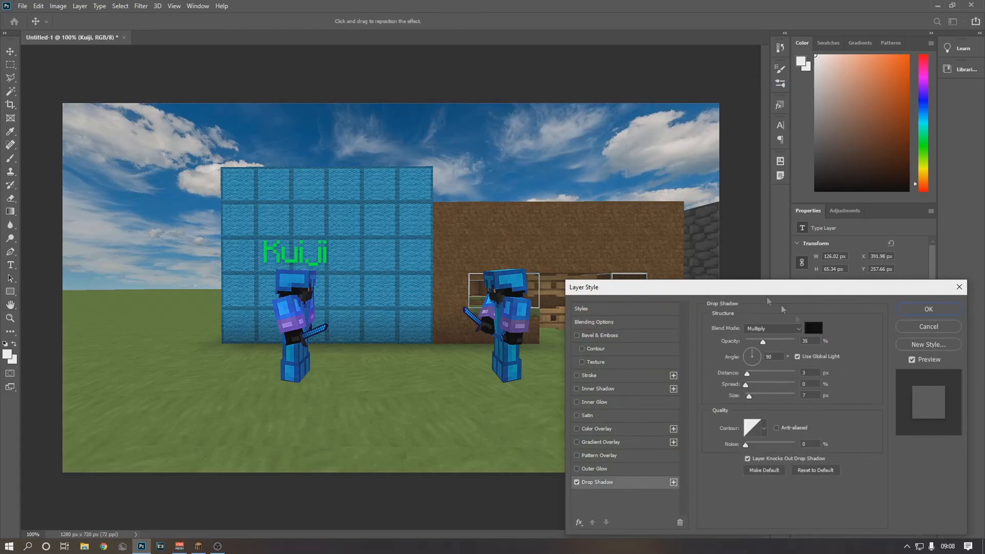
{"action": "mouse_move", "coordinate": [748, 376]}
{"action": "left_mouse_down"}
{"action": "mouse_move", "coordinate": [783, 373]}
{"action": "mouse_move", "coordinate": [749, 374]}
{"action": "left_mouse_up"}
{"action": "left_click", "coordinate": [919, 313]}
{"action": "left_click", "coordinate": [832, 515]}
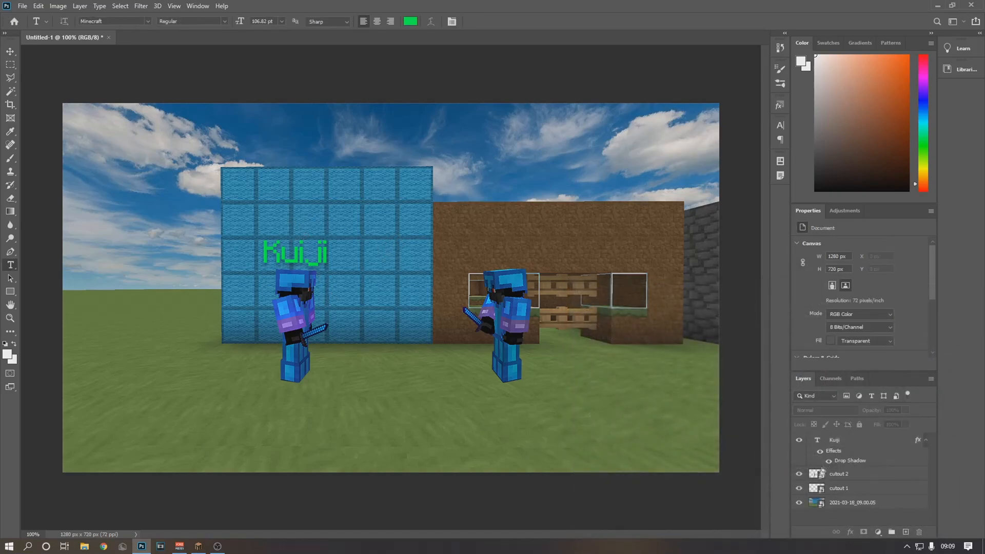
Duplicate the Kuiji text layer and move the copy above the character in front of the dirt wall
{"action": "left_click", "coordinate": [840, 444]}
{"action": "key", "text": "ctrl+j"}
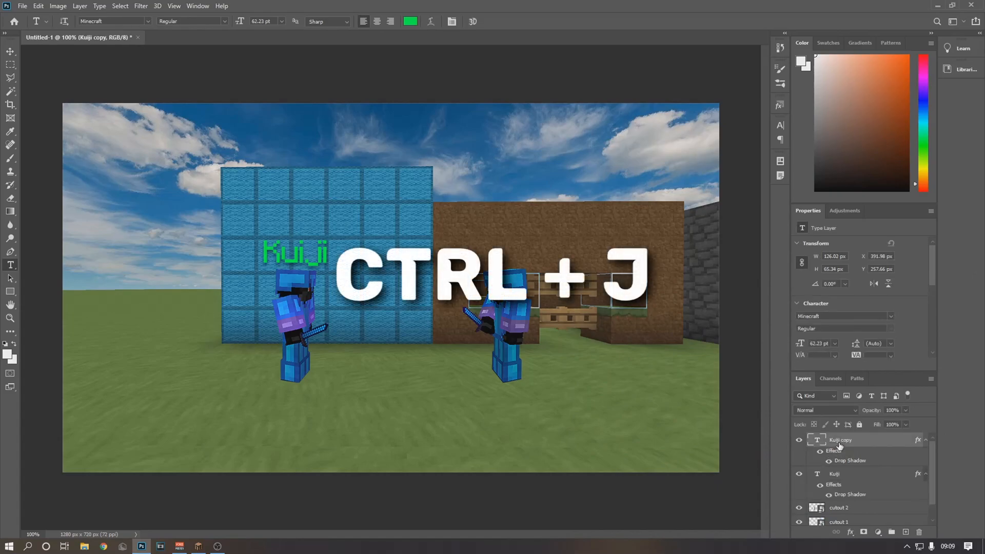
{"action": "key", "text": "ctrl+t"}
{"action": "left_click_drag", "start_coordinate": [290, 254], "coordinate": [501, 251]}
Replace the wording of the copied name tag with "MeeZoid"
{"action": "double_click", "coordinate": [819, 443]}
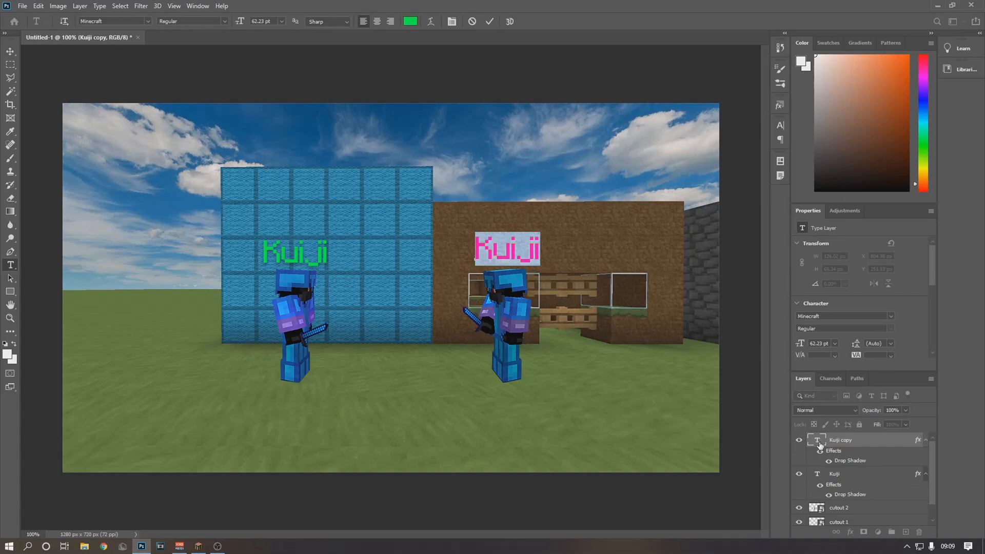
{"action": "left_click", "coordinate": [819, 445]}
{"action": "double_click", "coordinate": [820, 440]}
{"action": "type", "text": "MeeZoid"}
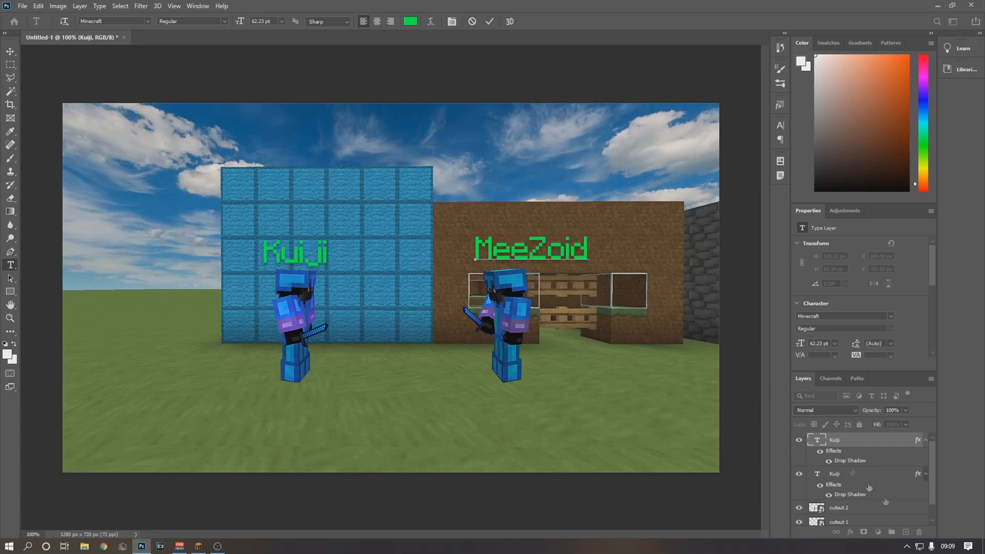
{"action": "left_click", "coordinate": [823, 442]}
Colour the MeeZoid text bright red (ff1919)
{"action": "double_click", "coordinate": [818, 440]}
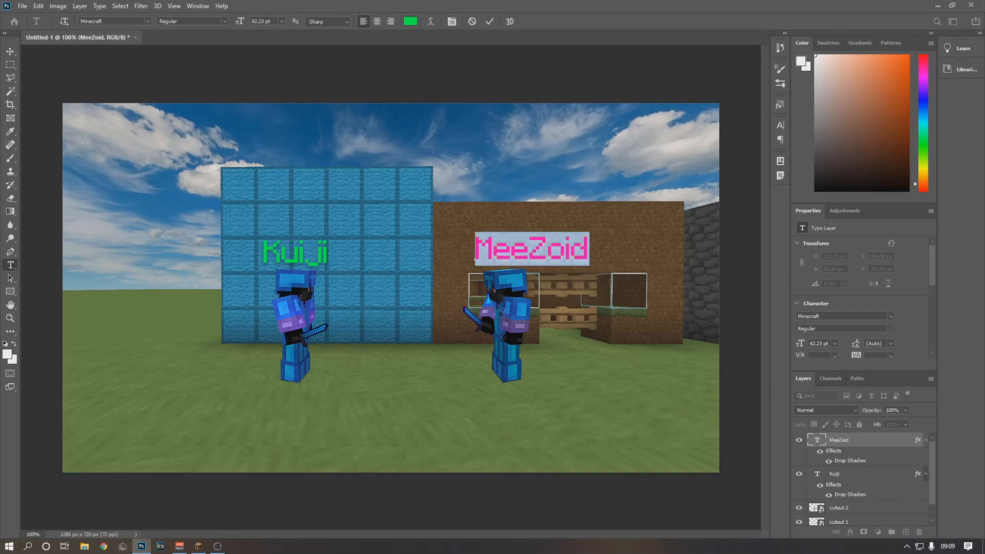
{"action": "left_click", "coordinate": [409, 21]}
{"action": "left_click_drag", "start_coordinate": [753, 313], "coordinate": [734, 302]}
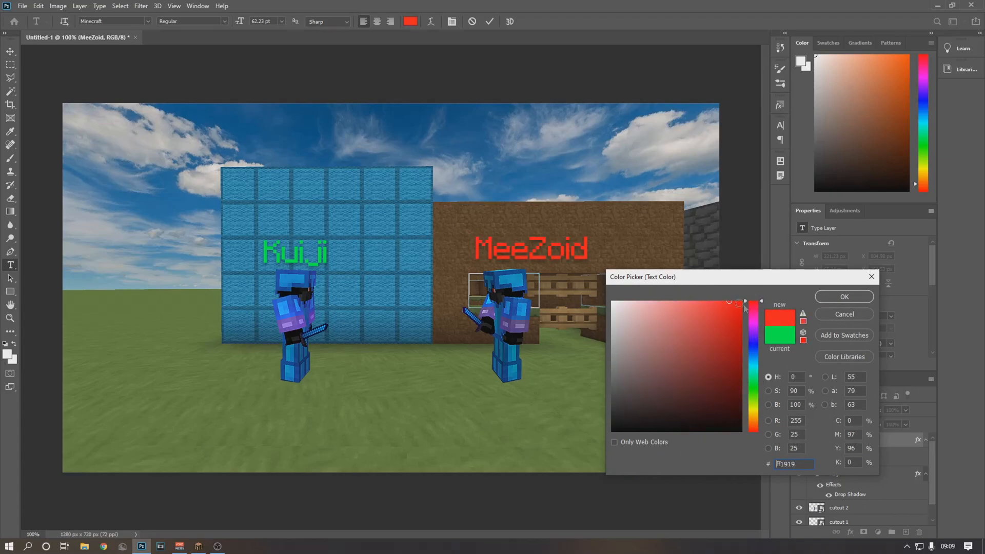
{"action": "left_click", "coordinate": [845, 296]}
Move the MeeZoid text to about X 760 px, Y 252 px, centred over its character
{"action": "key", "text": "ctrl+t"}
{"action": "left_click_drag", "start_coordinate": [549, 249], "coordinate": [525, 248]}
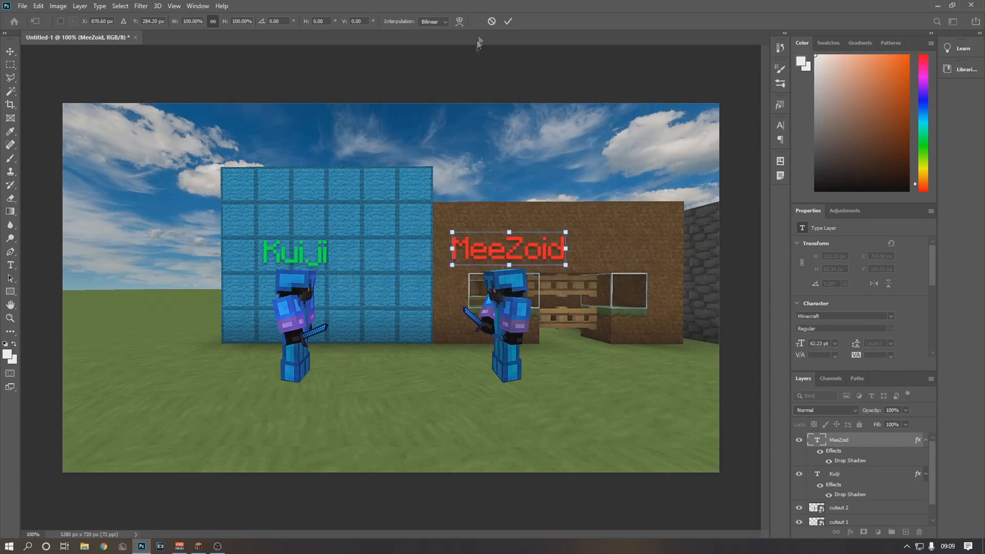
{"action": "left_click", "coordinate": [508, 21]}
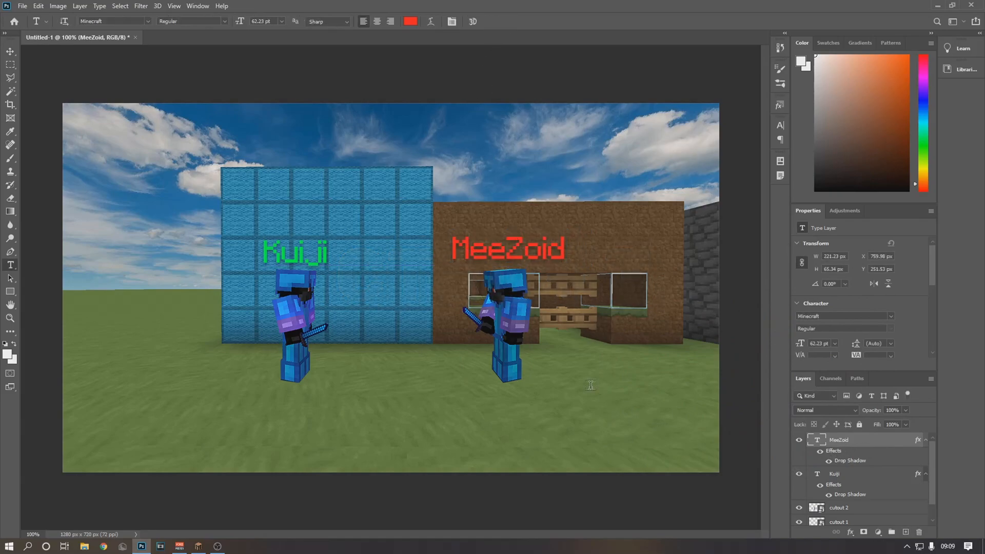
{"action": "key", "text": "ctrl+minus"}
{"action": "key", "text": "ctrl+plus"}
{"action": "key", "text": "ctrl+plus"}
{"action": "key", "text": "v"}
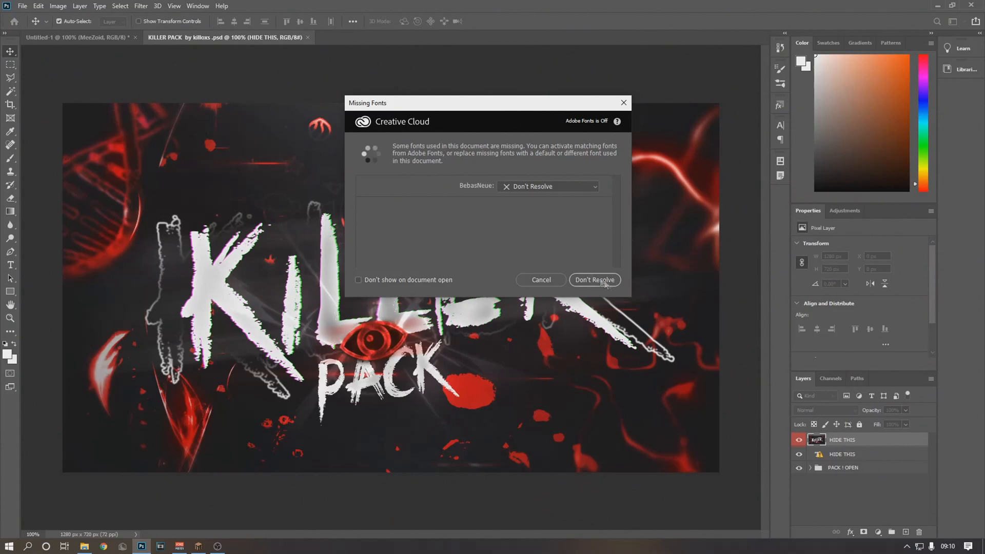
Leave the missing BebasNeue font unresolved in the KILLER PACK document and hide both HIDE THIS layers
{"action": "left_click", "coordinate": [595, 280]}
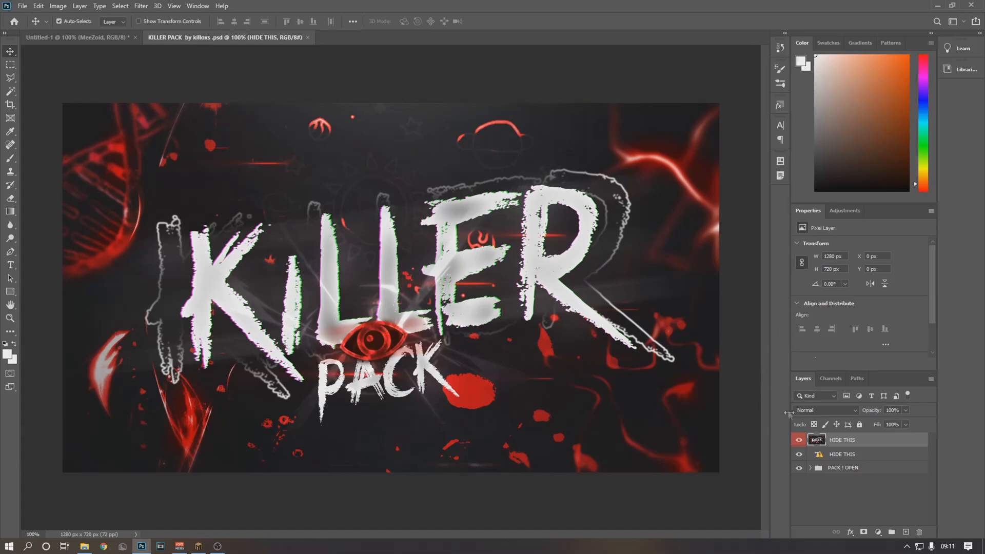
{"action": "left_click", "coordinate": [800, 440]}
{"action": "left_click", "coordinate": [799, 454]}
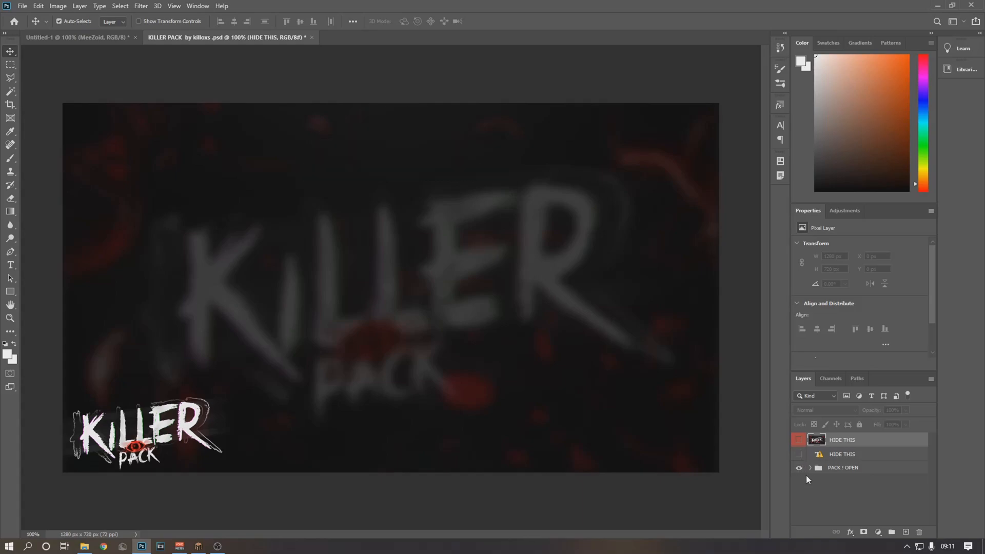
Expand the PACK ! OPEN group and preview the first overlays in its Textures group
{"action": "left_click", "coordinate": [810, 468]}
{"action": "scroll", "coordinate": [822, 477], "scroll_direction": "down", "scroll_amount": 2}
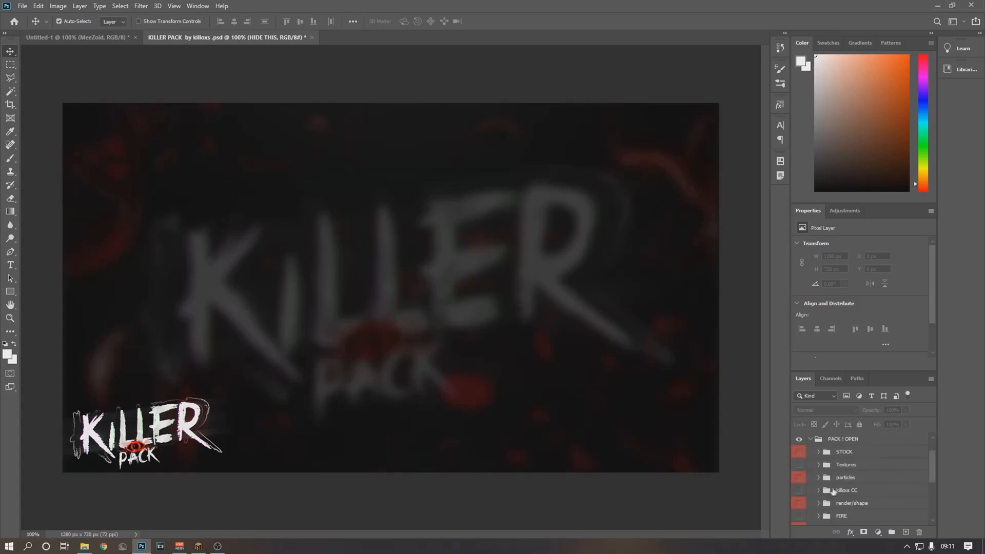
{"action": "left_click", "coordinate": [819, 466]}
{"action": "scroll", "coordinate": [819, 472], "scroll_direction": "down", "scroll_amount": 1}
{"action": "left_click", "coordinate": [800, 465]}
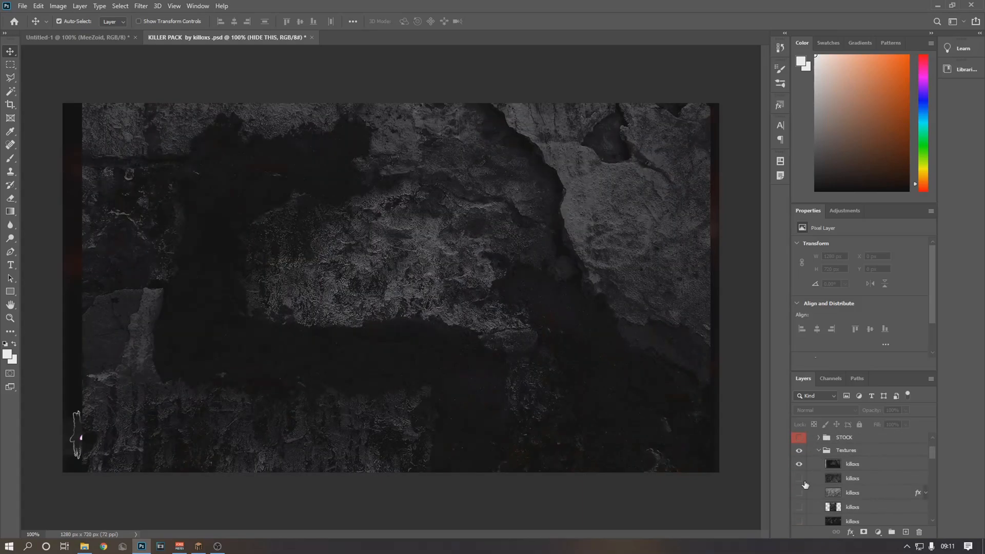
{"action": "left_click", "coordinate": [800, 478]}
{"action": "left_click", "coordinate": [800, 477]}
{"action": "left_click", "coordinate": [819, 450]}
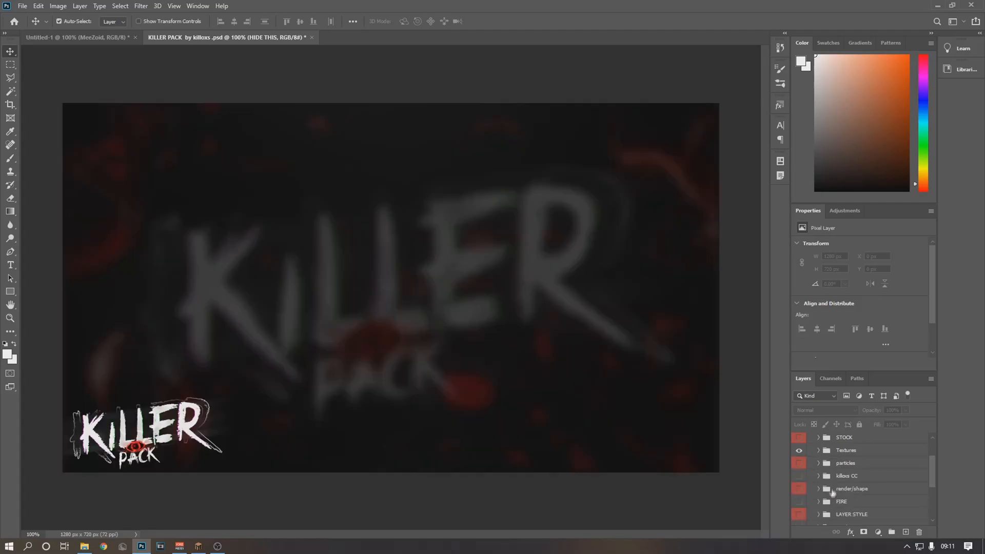
Preview the overlays in the particles group one after another
{"action": "left_click", "coordinate": [819, 450]}
{"action": "left_click", "coordinate": [807, 464]}
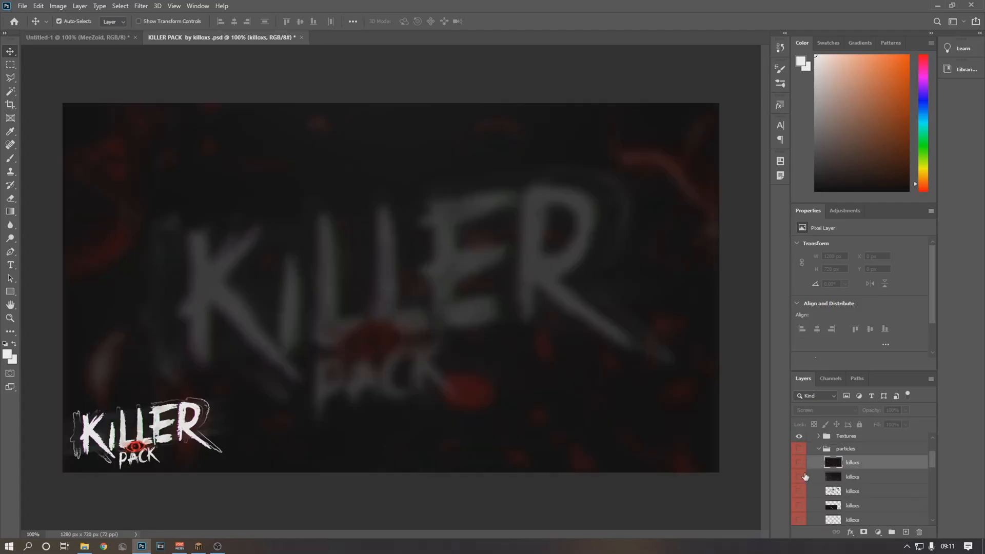
{"action": "left_click", "coordinate": [799, 464]}
{"action": "left_click", "coordinate": [802, 477]}
{"action": "left_click", "coordinate": [803, 493]}
{"action": "left_click", "coordinate": [799, 491]}
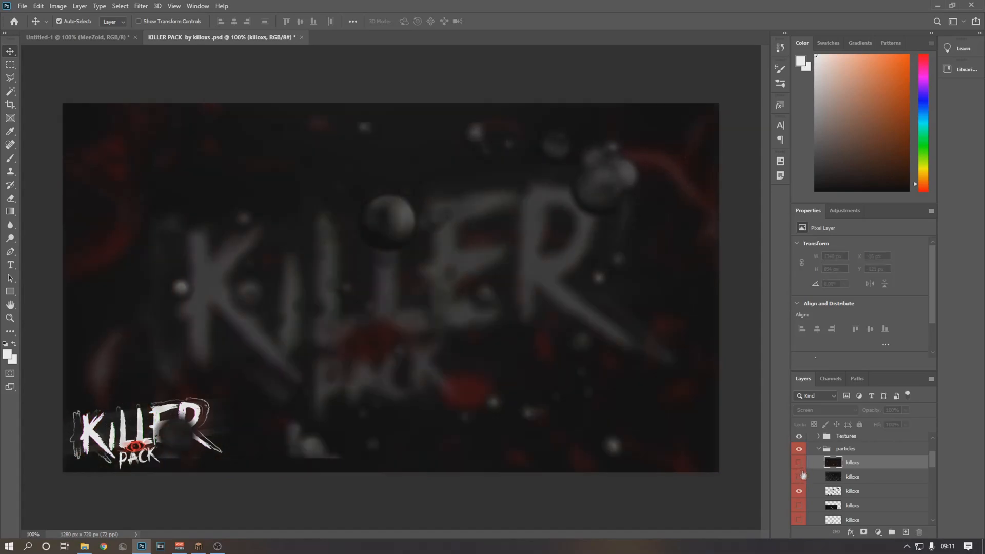
{"action": "left_click", "coordinate": [799, 477]}
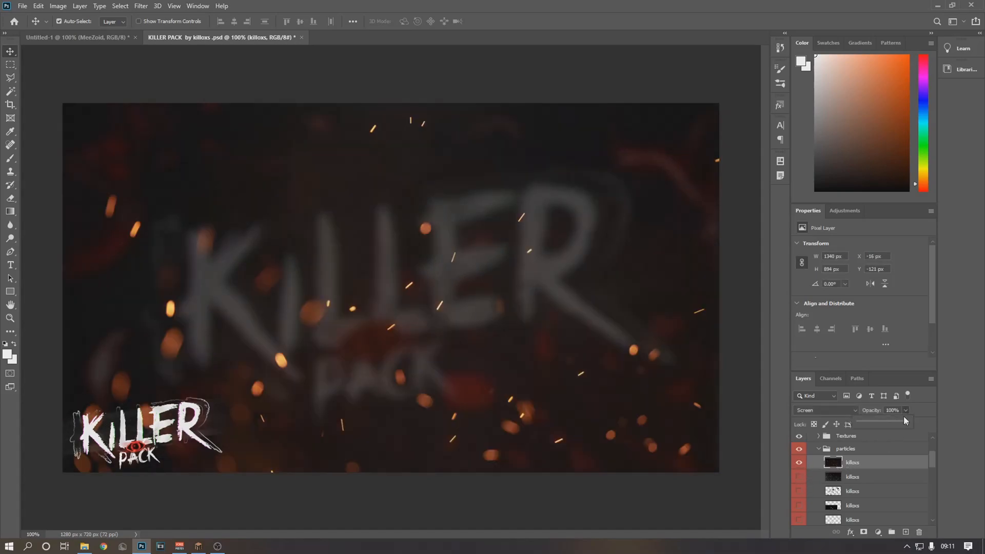
Lower the opacity of the topmost particle overlay to 55%, hide it and collapse the particles group
{"action": "left_click_drag", "start_coordinate": [903, 425], "coordinate": [878, 424]}
{"action": "left_click", "coordinate": [799, 463]}
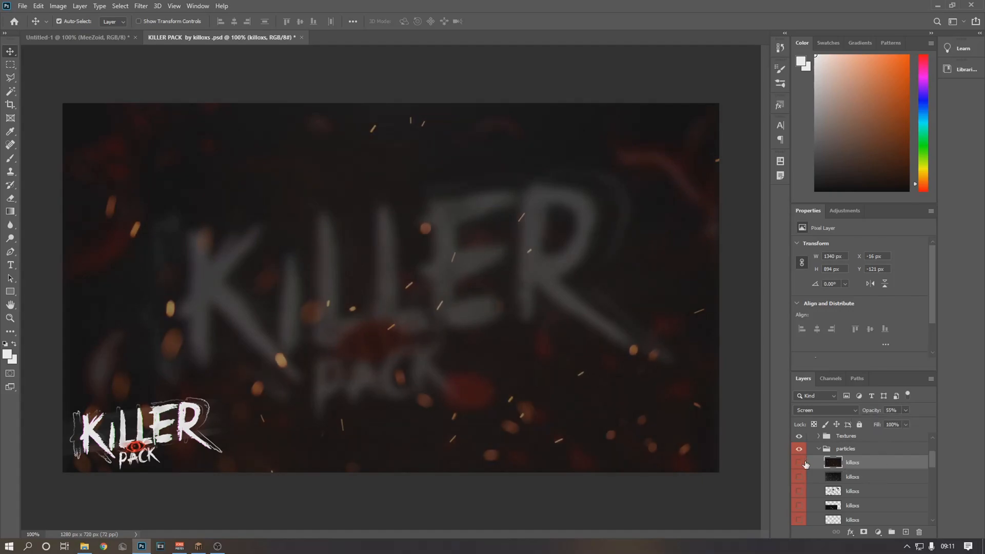
{"action": "left_click", "coordinate": [819, 449]}
Look through the numbered presets in the killoxs CC group, and return to the Untitled-1 thumbnail document
{"action": "scroll", "coordinate": [832, 469], "scroll_direction": "down", "scroll_amount": 1}
{"action": "left_click", "coordinate": [821, 449]}
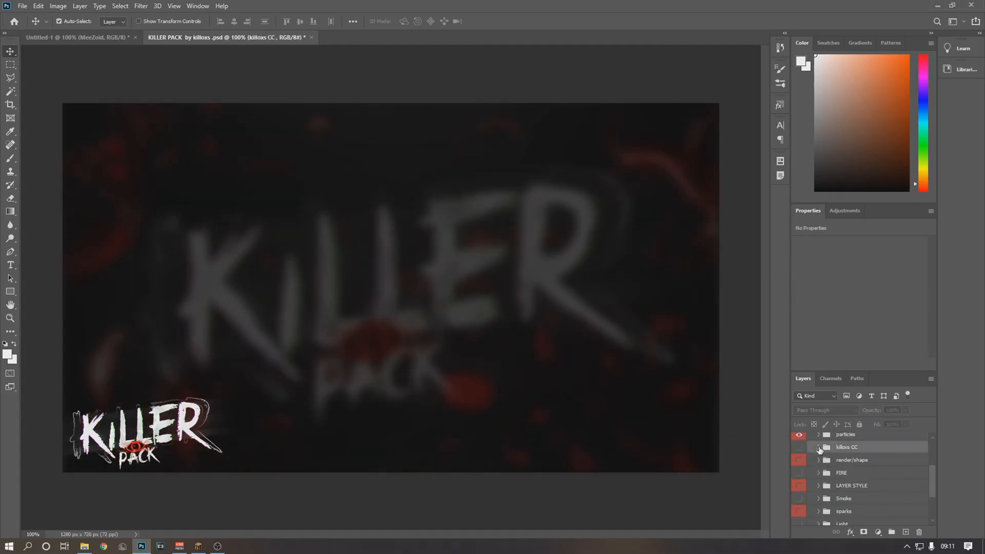
{"action": "left_click", "coordinate": [819, 449]}
{"action": "scroll", "coordinate": [826, 465], "scroll_direction": "down", "scroll_amount": 1}
{"action": "scroll", "coordinate": [831, 459], "scroll_direction": "up", "scroll_amount": 1}
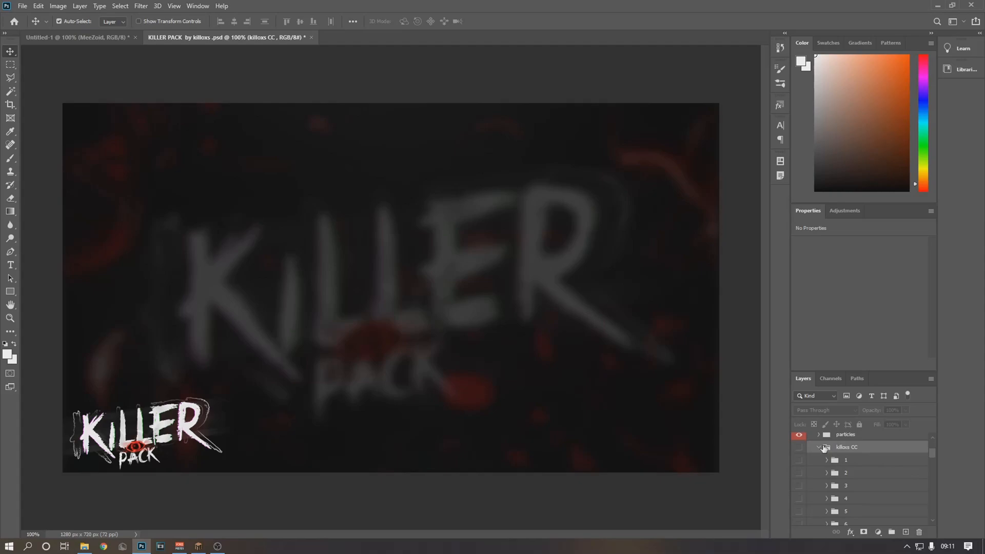
{"action": "left_click", "coordinate": [822, 448]}
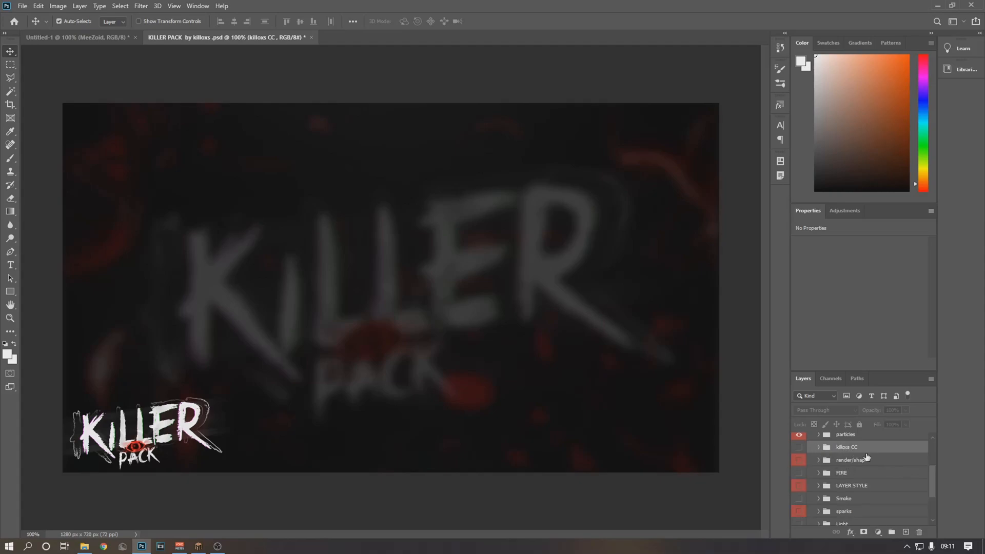
{"action": "left_click", "coordinate": [77, 37]}
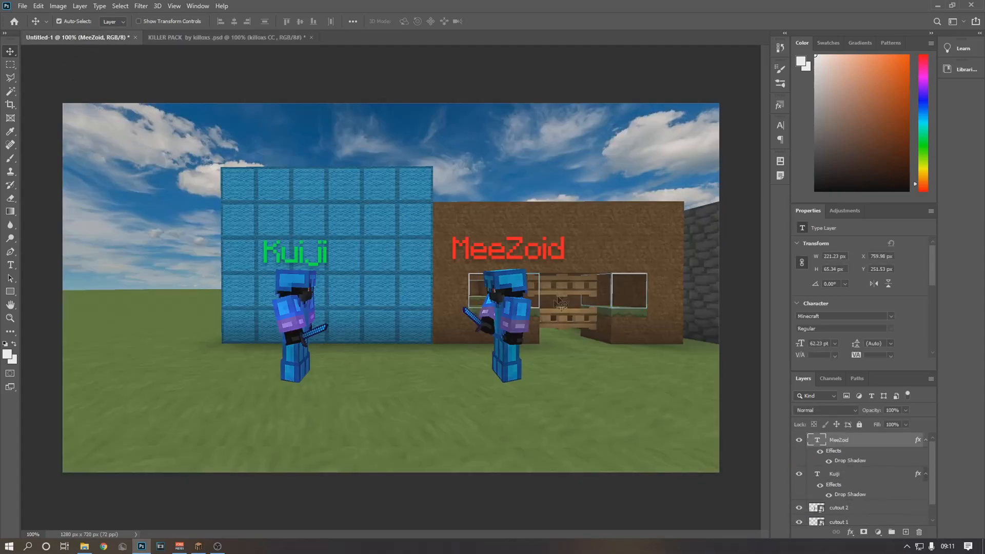
Paste the copied killoxs CC group into the thumbnail document, expand it and preview presets 1 to 3
{"action": "key", "text": "ctrl+v"}
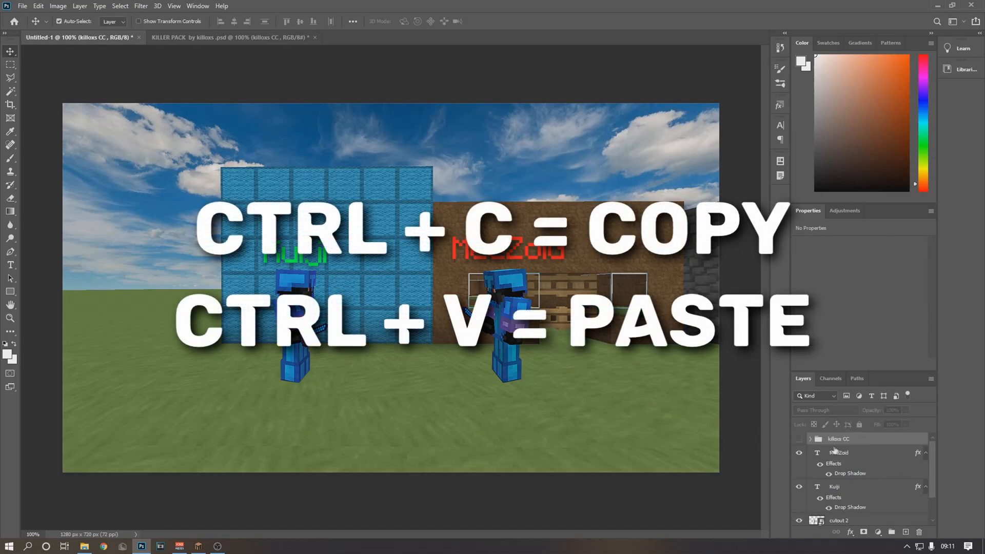
{"action": "left_click", "coordinate": [810, 439]}
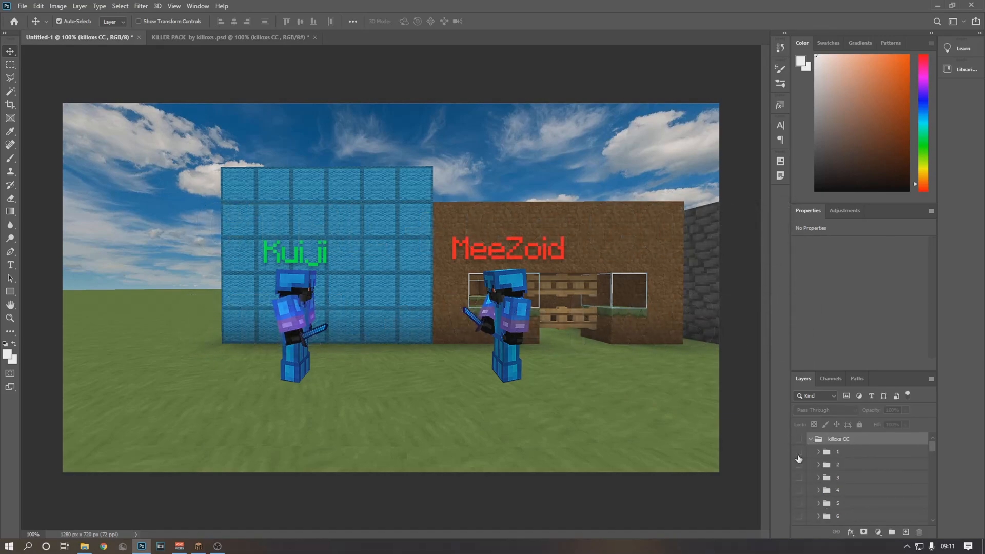
{"action": "left_click", "coordinate": [799, 452]}
{"action": "left_click", "coordinate": [799, 464]}
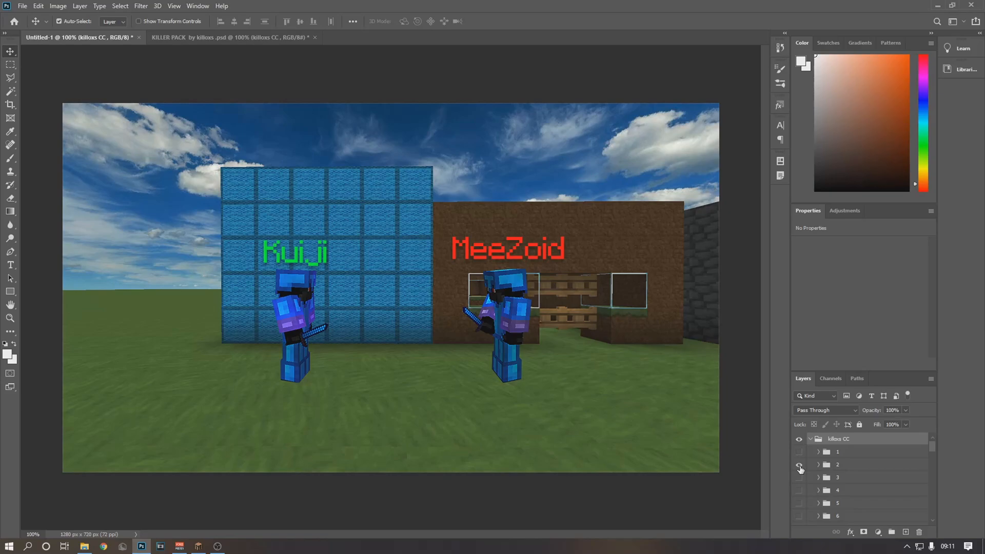
{"action": "left_click", "coordinate": [799, 465]}
{"action": "left_click", "coordinate": [799, 477]}
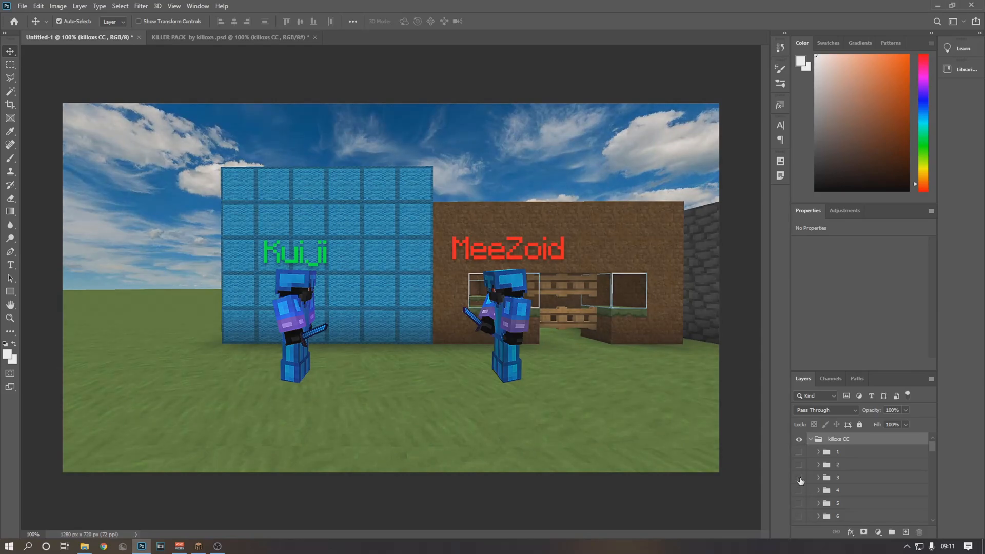
{"action": "left_click", "coordinate": [800, 478]}
Try preset 4 at a reduced opacity, compare it with preset 5, and hide it again
{"action": "left_click", "coordinate": [800, 491]}
{"action": "scroll", "coordinate": [801, 491], "scroll_direction": "down", "scroll_amount": 1}
{"action": "left_click", "coordinate": [837, 467]}
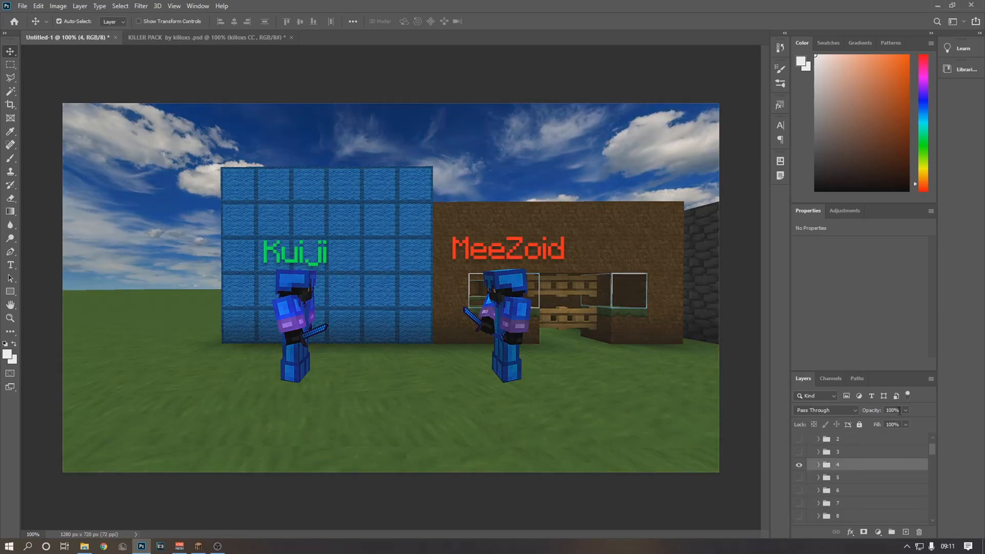
{"action": "left_click_drag", "start_coordinate": [906, 423], "coordinate": [878, 424]}
{"action": "left_click", "coordinate": [809, 476]}
{"action": "left_click", "coordinate": [800, 478]}
{"action": "left_click", "coordinate": [800, 478]}
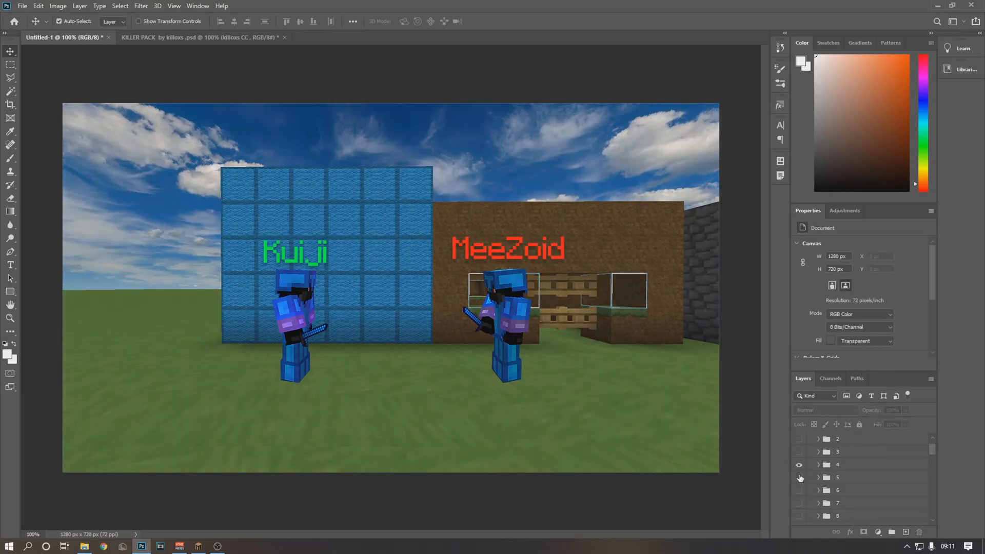
{"action": "left_click", "coordinate": [800, 467]}
Preview presets 5 to 8 of the killoxs CC group one after another
{"action": "left_click", "coordinate": [800, 479]}
{"action": "left_click", "coordinate": [801, 480]}
{"action": "left_click", "coordinate": [801, 490]}
{"action": "left_click", "coordinate": [801, 493]}
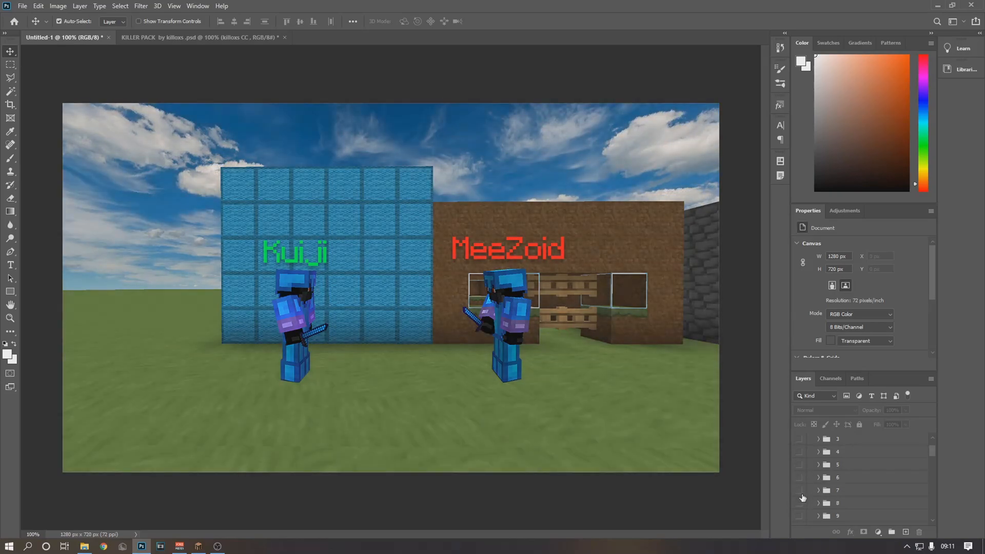
{"action": "left_click", "coordinate": [807, 505]}
{"action": "left_click", "coordinate": [799, 504]}
{"action": "left_click", "coordinate": [800, 504]}
Enable preset 9 at 41% opacity and briefly preview preset 10 together with it
{"action": "left_click", "coordinate": [799, 516]}
{"action": "scroll", "coordinate": [821, 498], "scroll_direction": "down", "scroll_amount": 2}
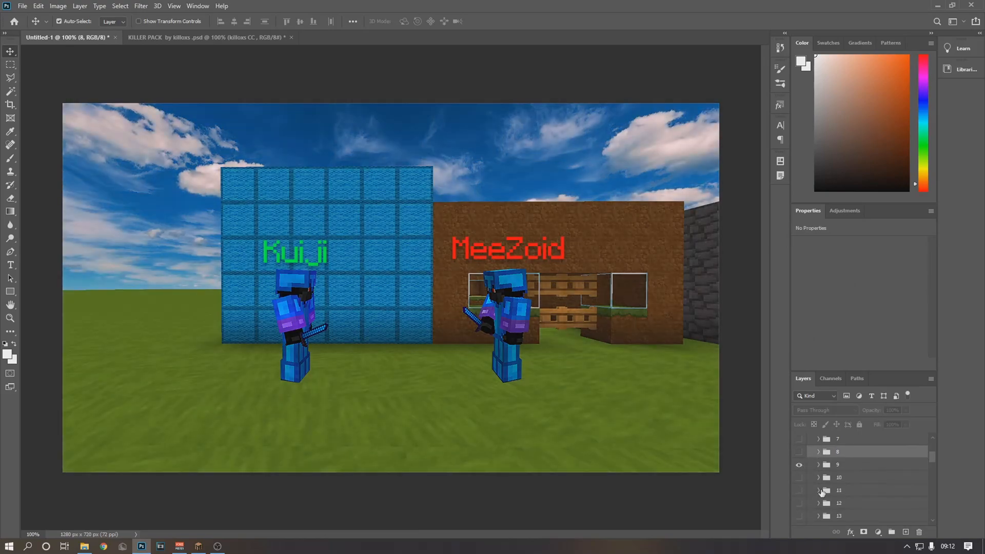
{"action": "left_click", "coordinate": [840, 468]}
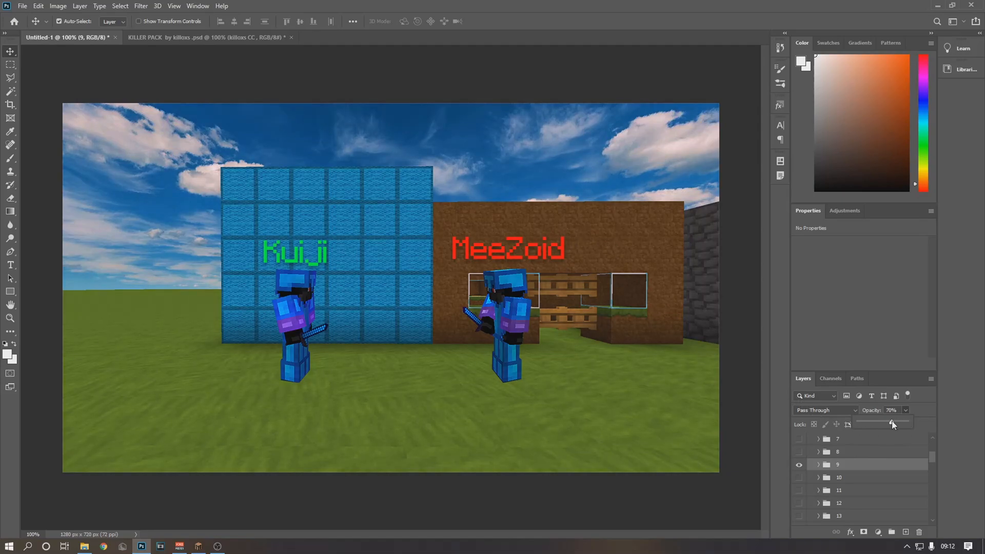
{"action": "left_click_drag", "start_coordinate": [884, 425], "coordinate": [879, 427]}
{"action": "left_click", "coordinate": [799, 478]}
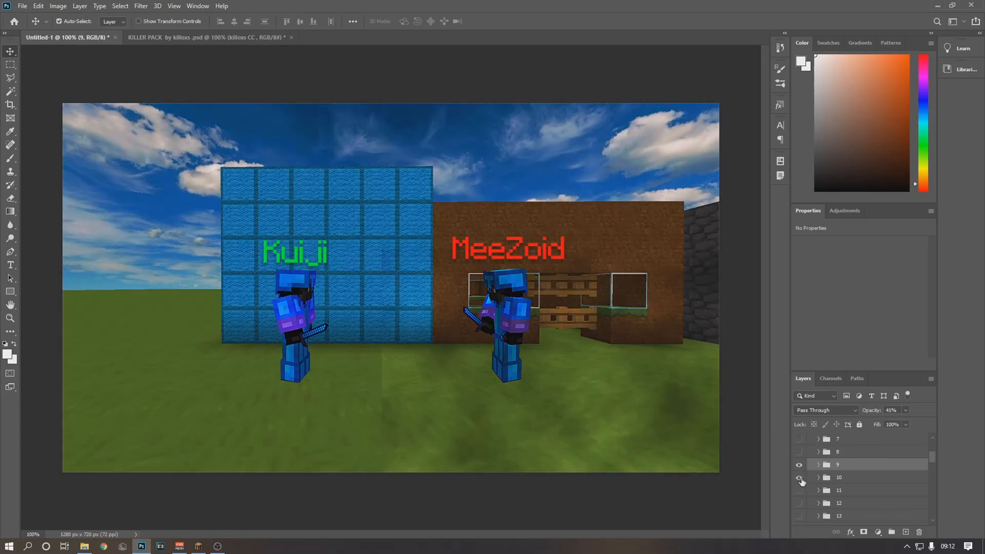
{"action": "left_click", "coordinate": [799, 477]}
Enable preset 11 at 73% opacity and collapse the killoxs CC group
{"action": "left_click", "coordinate": [799, 490]}
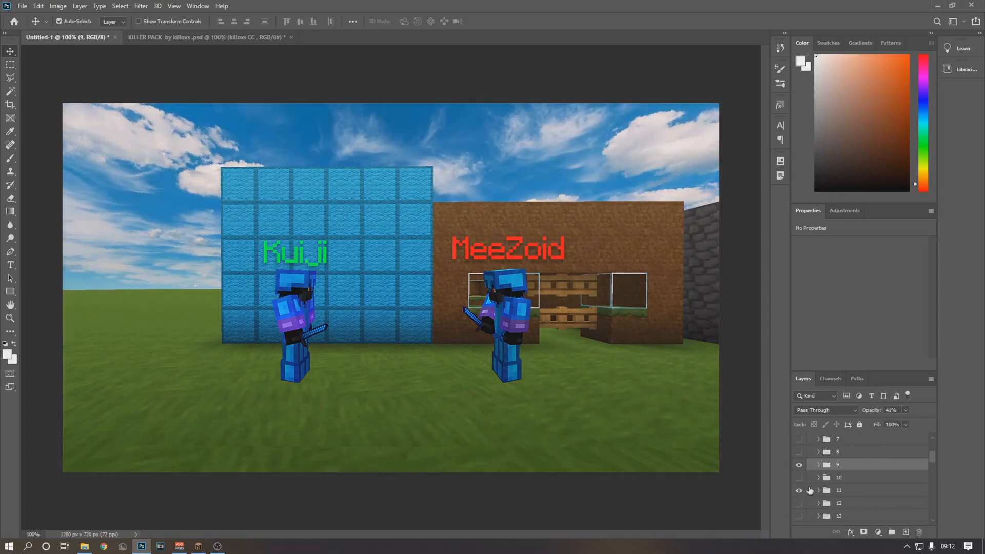
{"action": "left_click", "coordinate": [811, 490]}
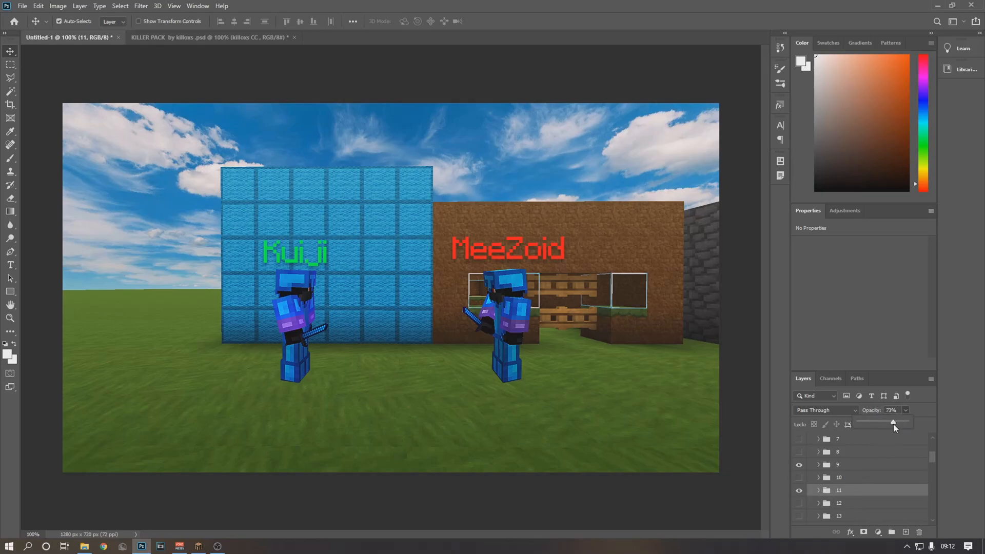
{"action": "left_click", "coordinate": [856, 493]}
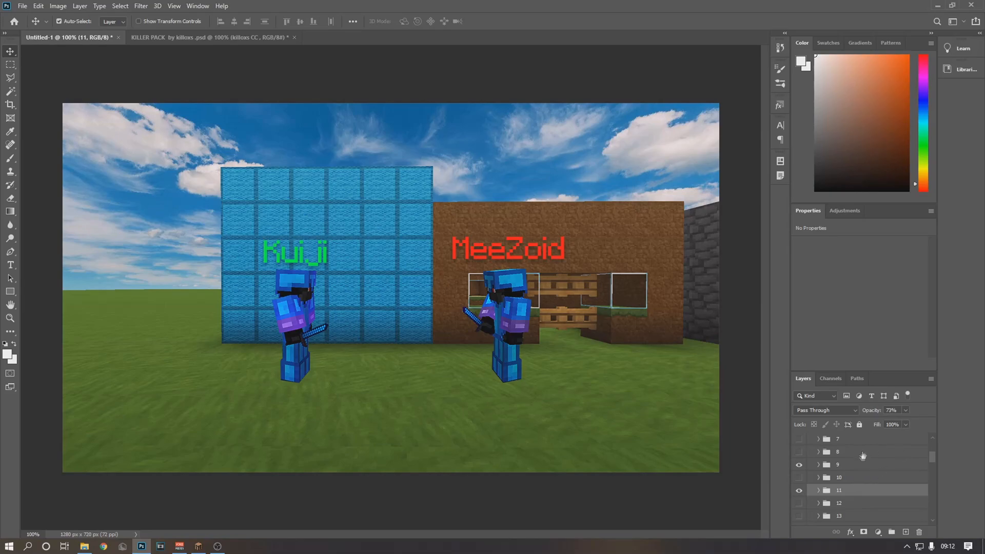
{"action": "scroll", "coordinate": [864, 454], "scroll_direction": "up", "scroll_amount": 3}
{"action": "left_click", "coordinate": [812, 440]}
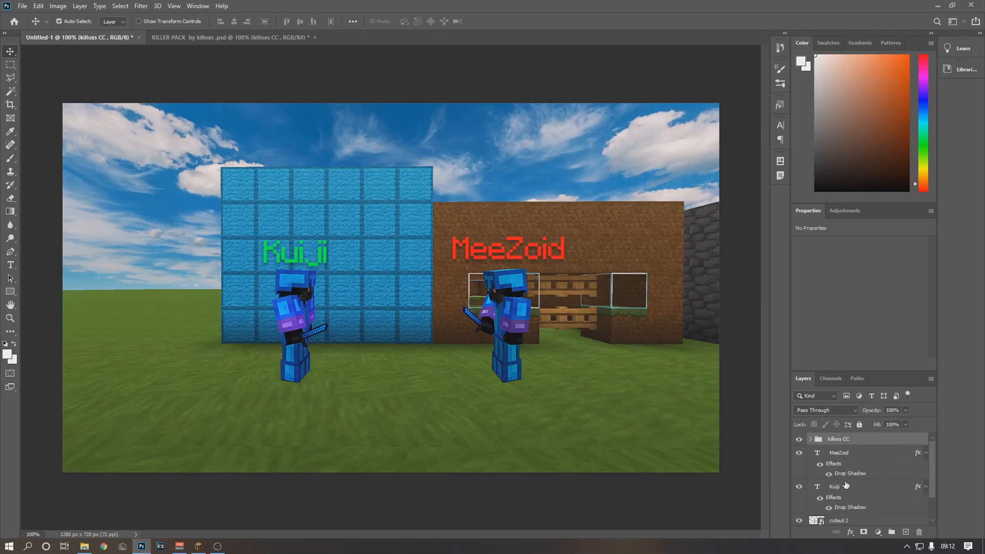
Expand the LAYER STYLE group in the KILLER PACK document and preview its text styles
{"action": "left_click", "coordinate": [229, 36]}
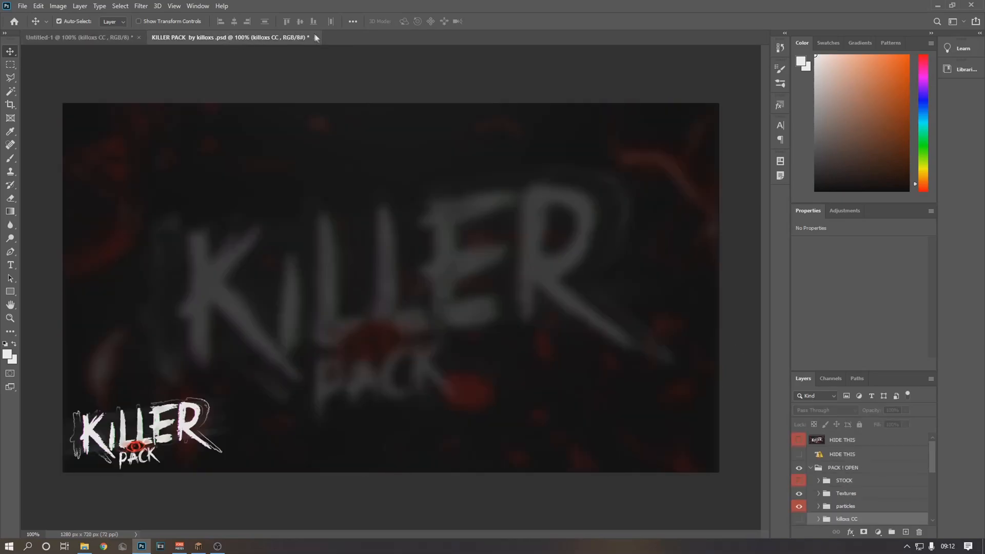
{"action": "scroll", "coordinate": [840, 486], "scroll_direction": "down", "scroll_amount": 5}
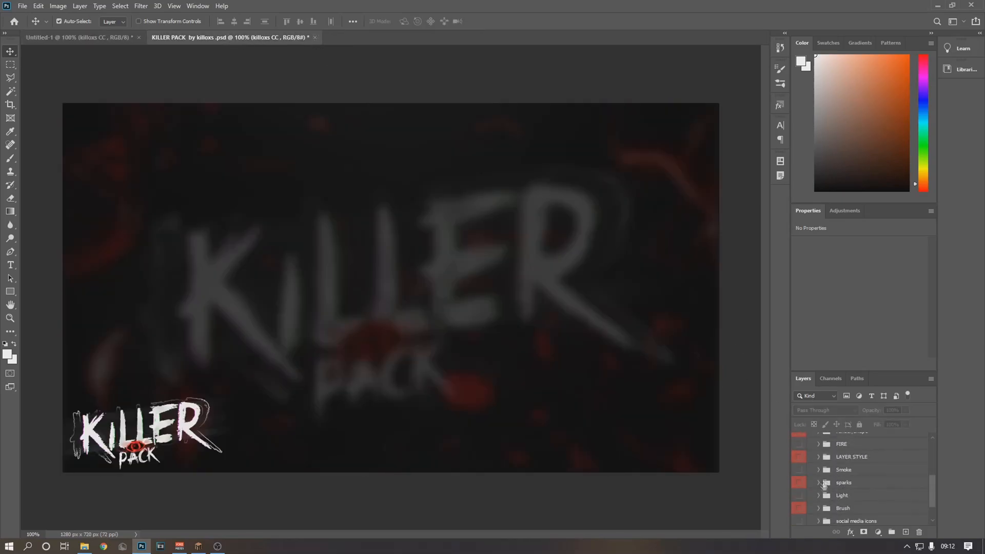
{"action": "left_click", "coordinate": [819, 457]}
{"action": "left_click", "coordinate": [799, 443]}
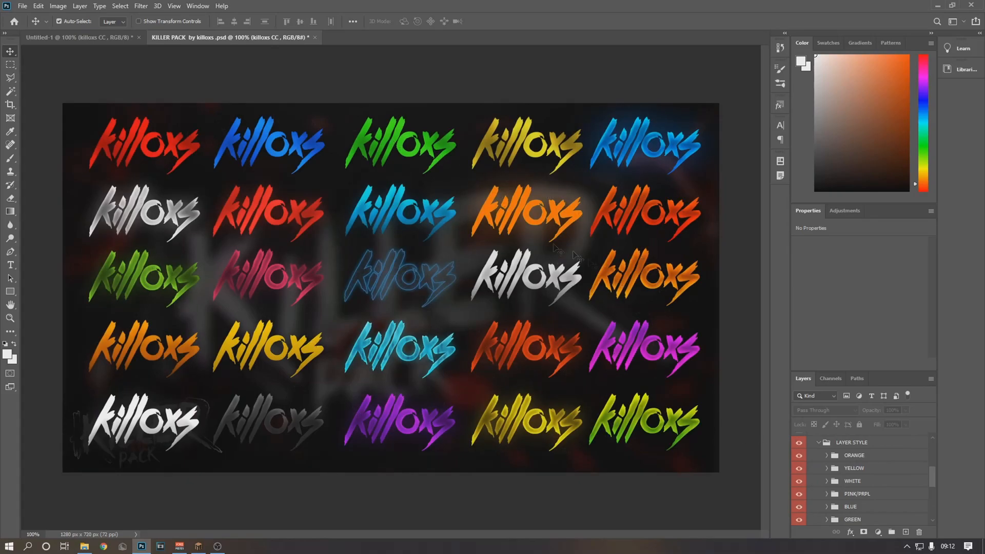
{"action": "left_click", "coordinate": [799, 444]}
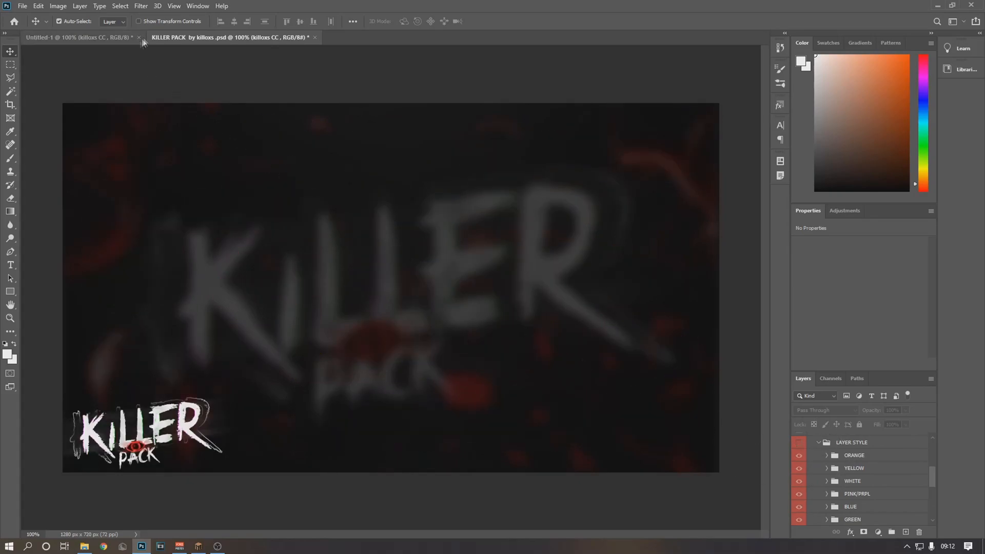
Close the KILLER PACK document so that only the thumbnail document stays open
{"action": "left_click", "coordinate": [89, 37]}
{"action": "left_click", "coordinate": [179, 40]}
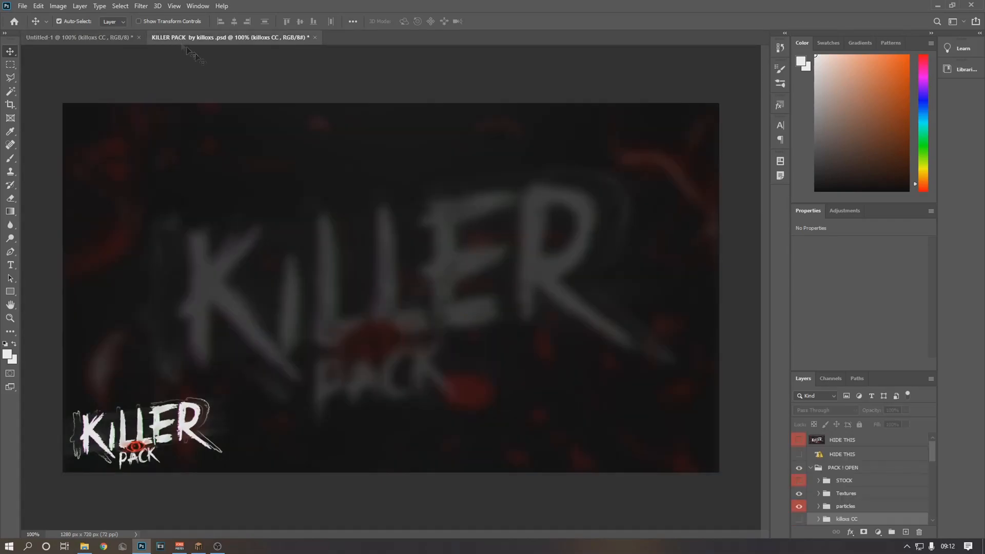
{"action": "left_click", "coordinate": [819, 520]}
{"action": "left_click", "coordinate": [315, 37]}
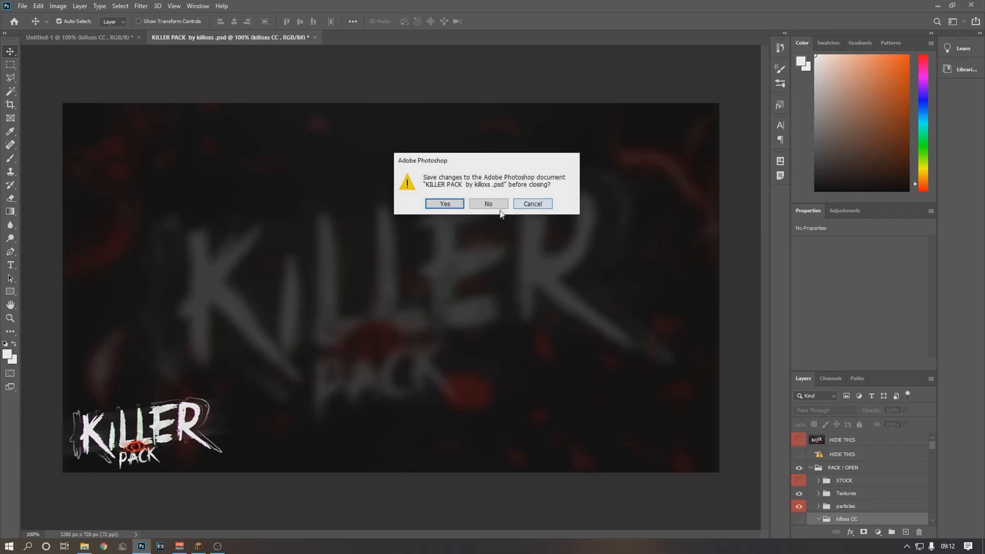
{"action": "left_click", "coordinate": [445, 203]}
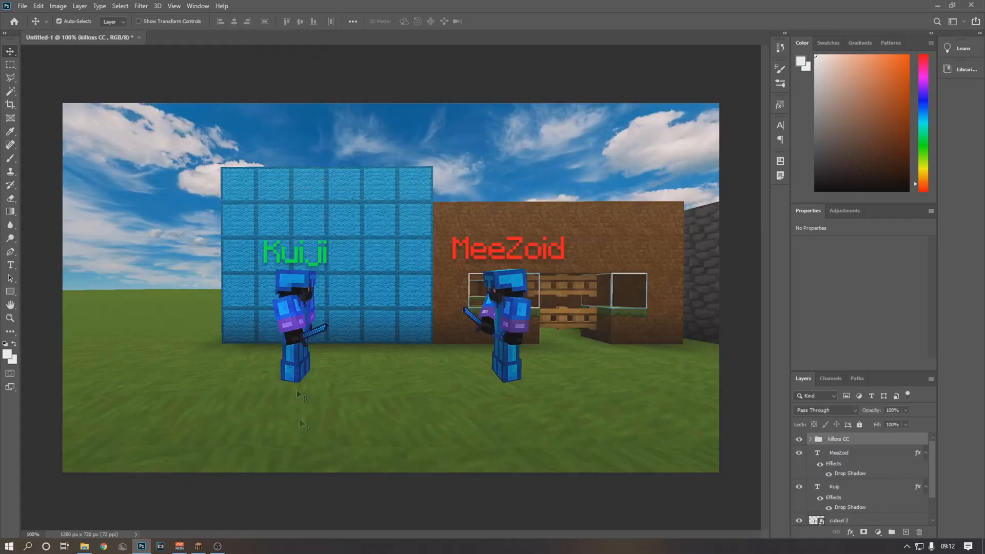
Open Old style.psd from the GFX packs folder and select its border layer, Layer 1
{"action": "left_click", "coordinate": [84, 546]}
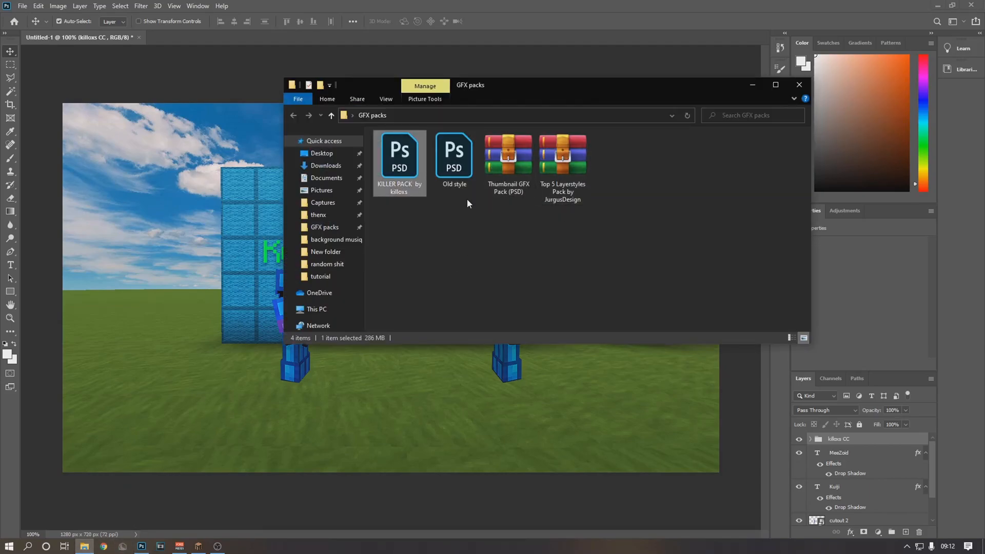
{"action": "double_click", "coordinate": [462, 169]}
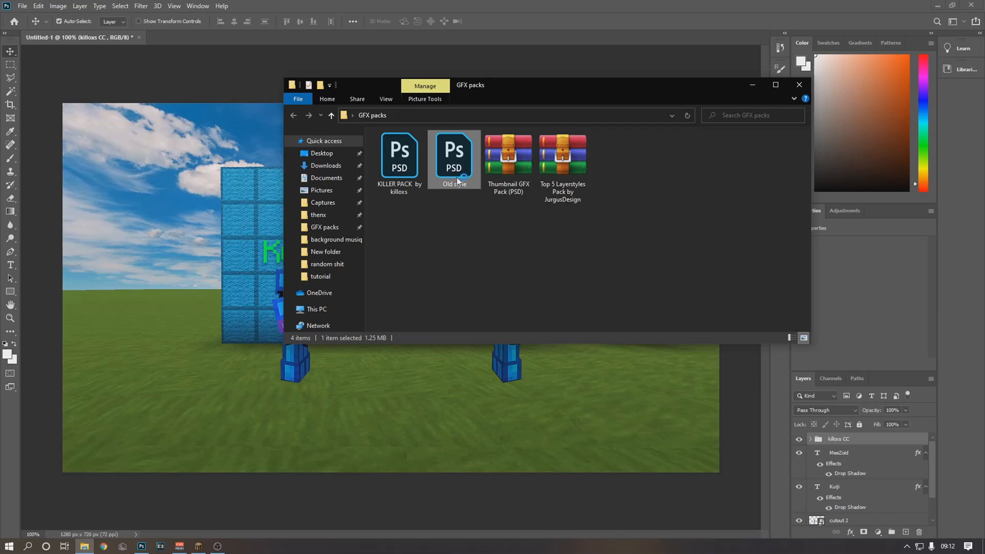
{"action": "left_click", "coordinate": [592, 280]}
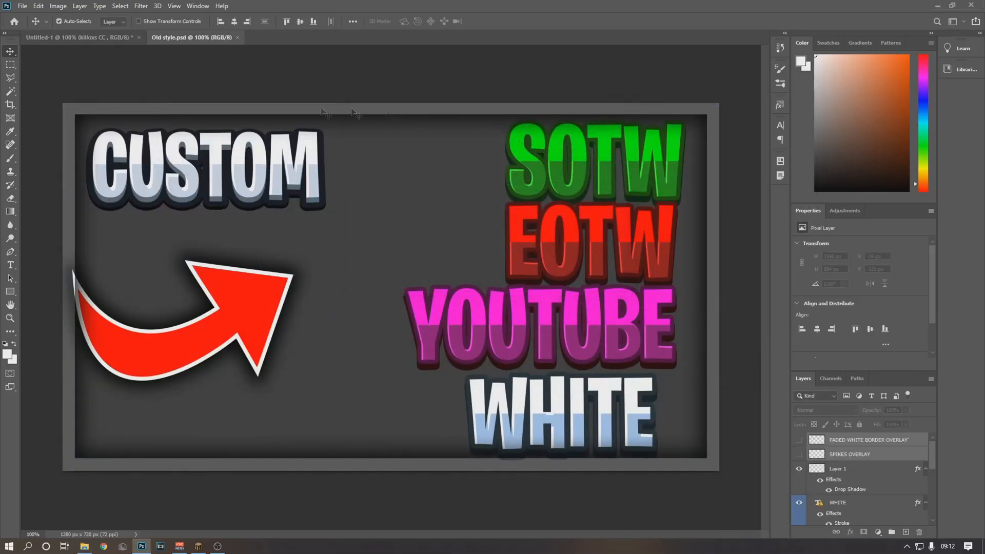
{"action": "left_click", "coordinate": [839, 469]}
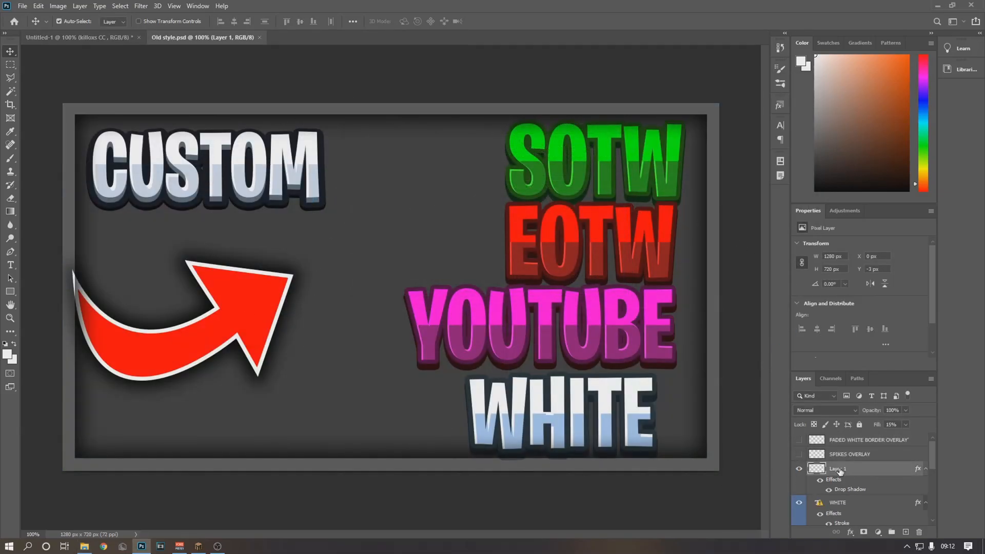
Bring the border layer into the thumbnail and align it with the canvas edges using Free Transform, centred at 640, 360 px
{"action": "left_click_drag", "start_coordinate": [457, 273], "coordinate": [472, 291]}
{"action": "key", "text": "ctrl+t"}
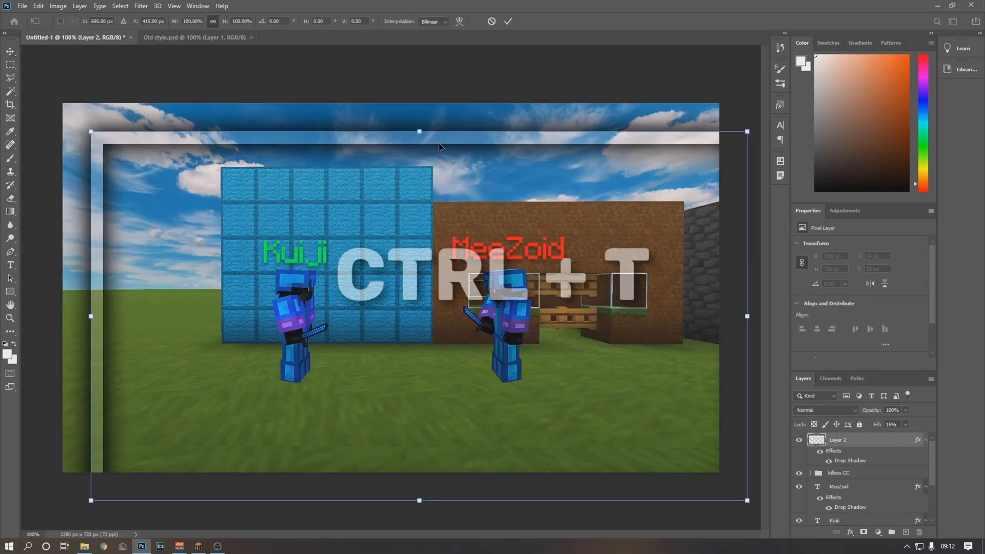
{"action": "left_click_drag", "start_coordinate": [439, 143], "coordinate": [402, 113]}
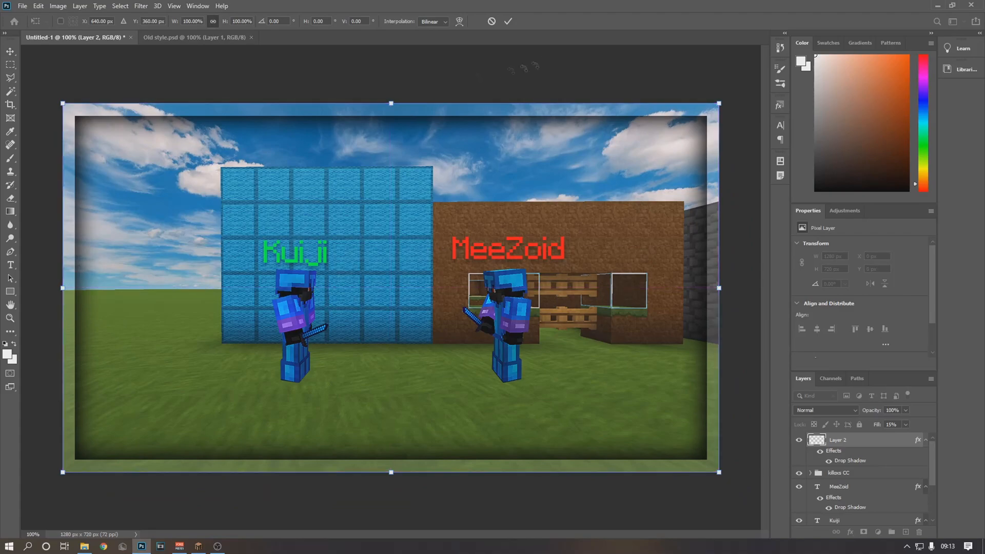
{"action": "left_click", "coordinate": [508, 22]}
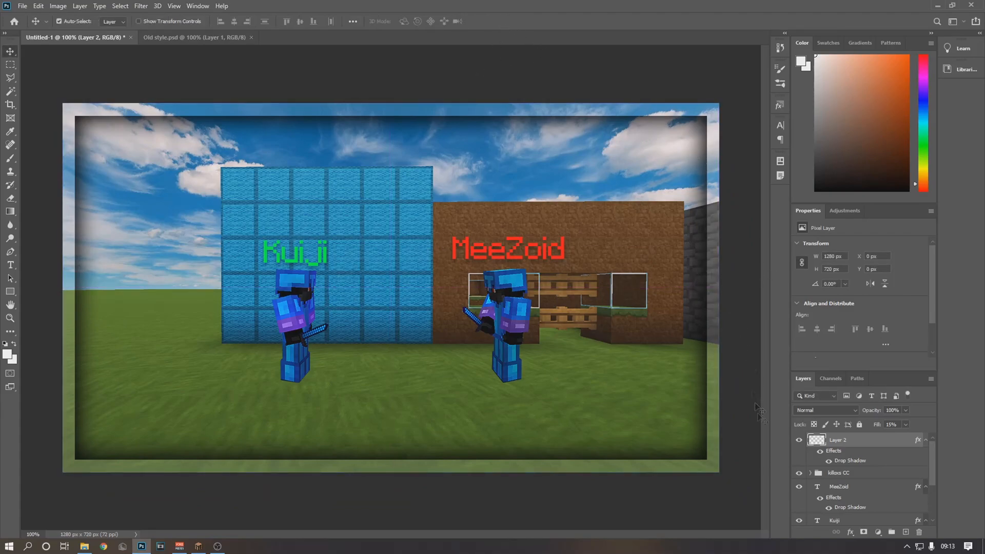
Close Old style.psd and open Thumbnail Pack By Sona Droid.psd from the Thumbnail GFX Pack (PSD) archive in the GFX packs folder
{"action": "left_click", "coordinate": [251, 38]}
{"action": "left_click", "coordinate": [84, 546]}
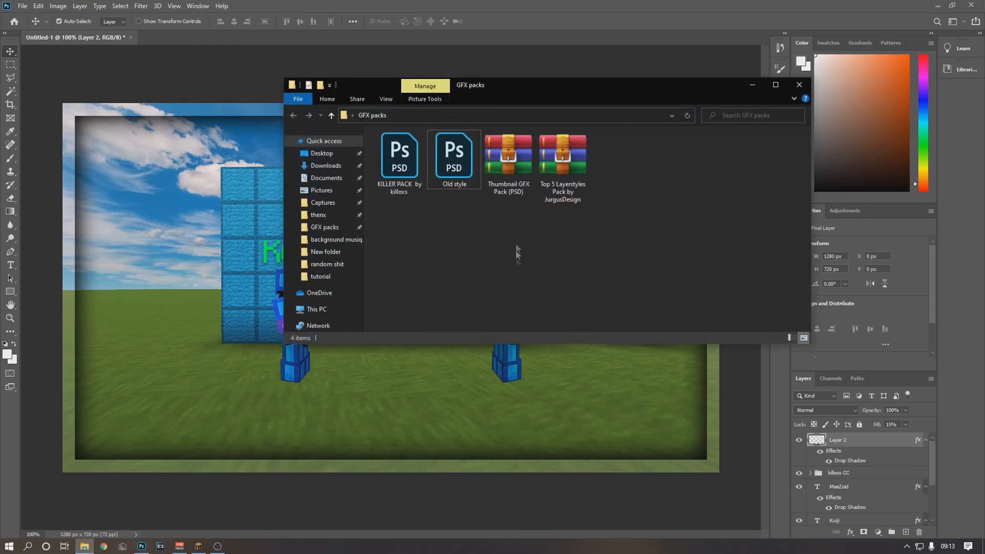
{"action": "left_click", "coordinate": [831, 493]}
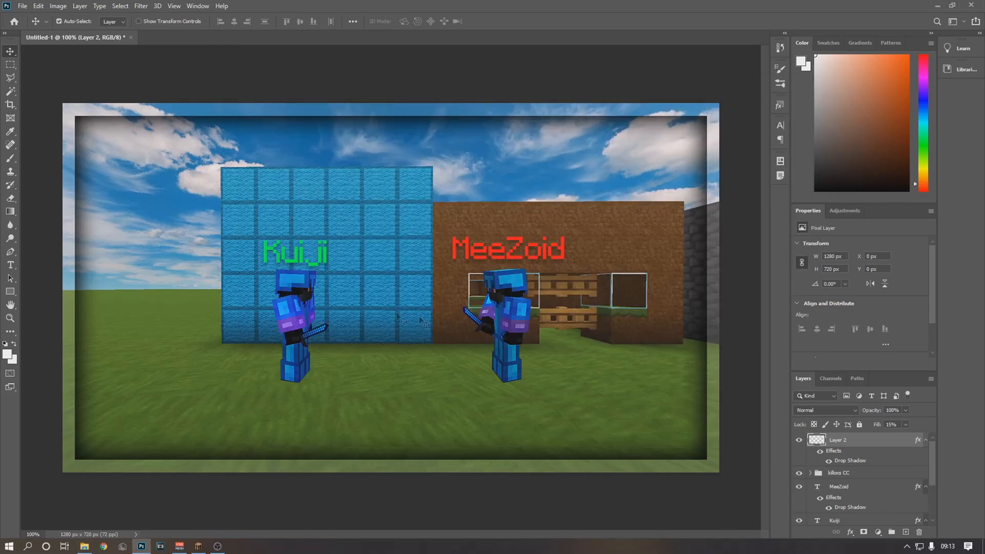
{"action": "left_click", "coordinate": [85, 546]}
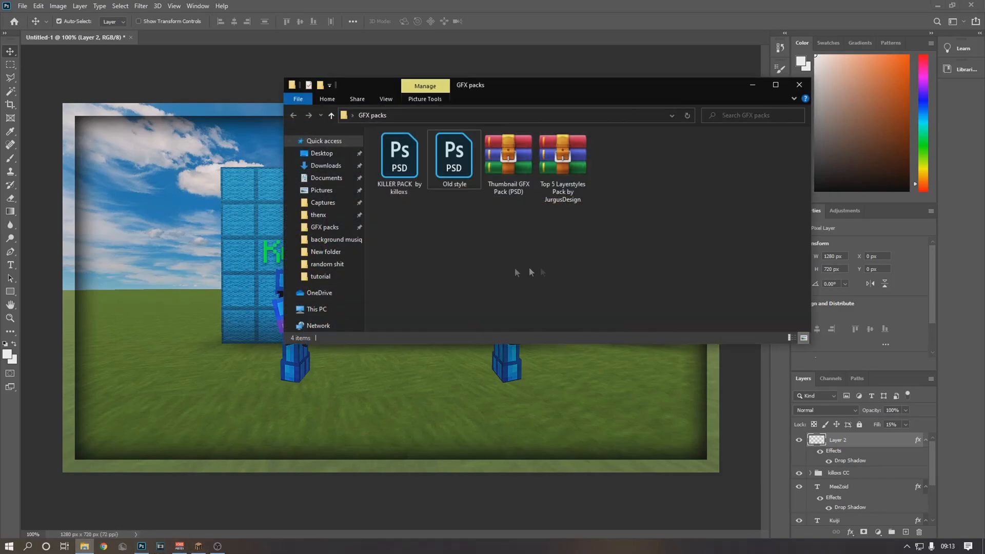
{"action": "left_click", "coordinate": [492, 175]}
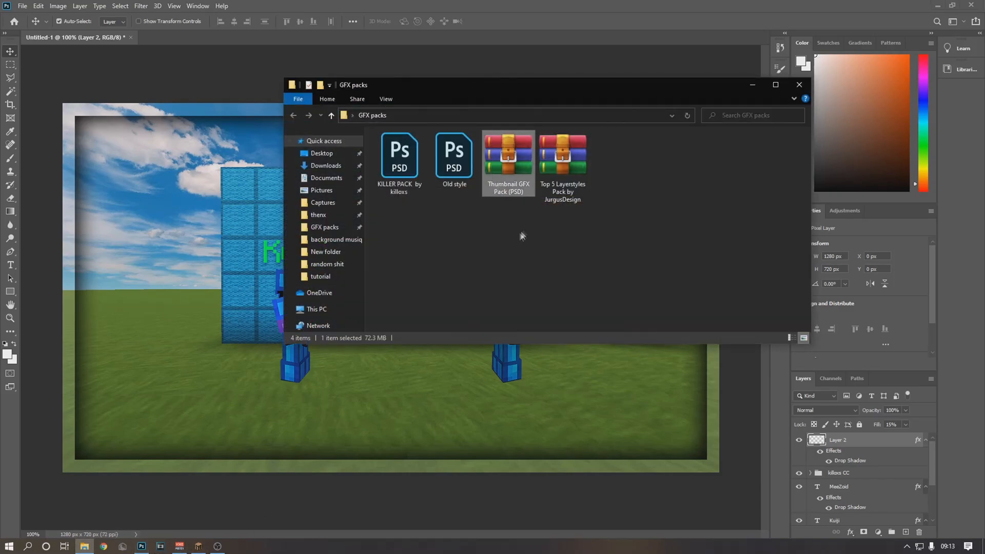
{"action": "double_click", "coordinate": [526, 191]}
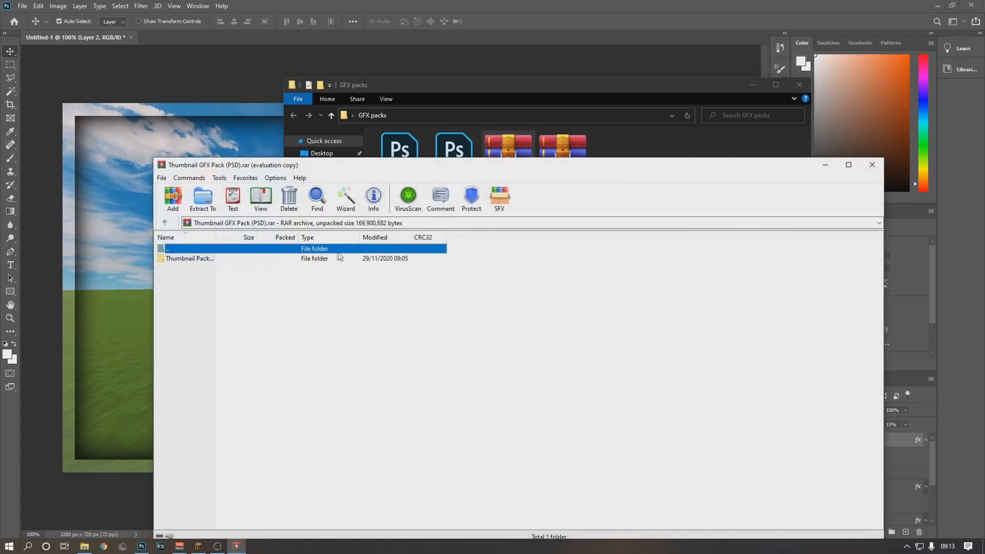
{"action": "left_click", "coordinate": [585, 280]}
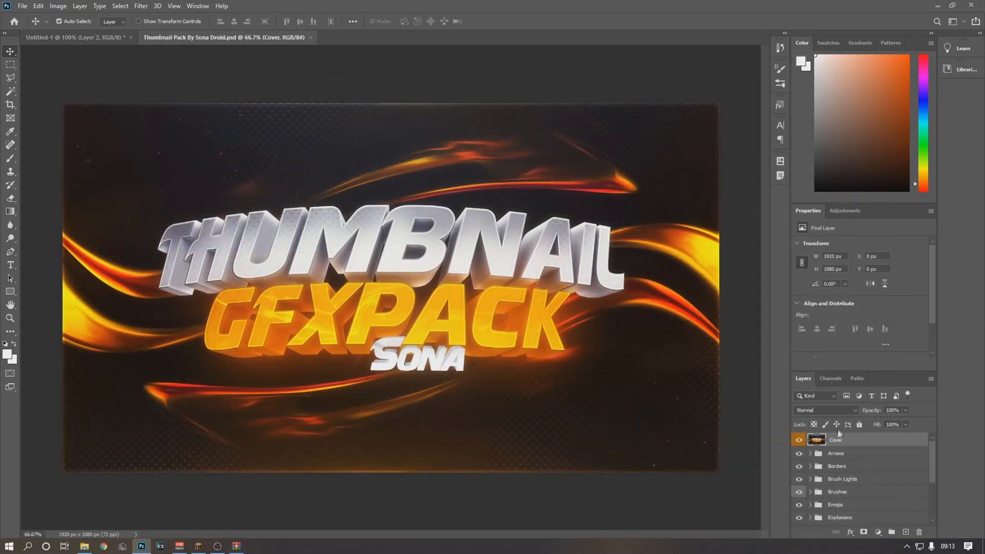
Hide the Cover layer and preview the individual arrow designs in the Arrows group by toggling their visibility
{"action": "left_click", "coordinate": [811, 454]}
{"action": "left_click", "coordinate": [800, 454], "text": "alt"}
{"action": "left_click", "coordinate": [799, 467]}
{"action": "left_click", "coordinate": [799, 467]}
{"action": "left_click", "coordinate": [799, 482]}
{"action": "left_click", "coordinate": [799, 496]}
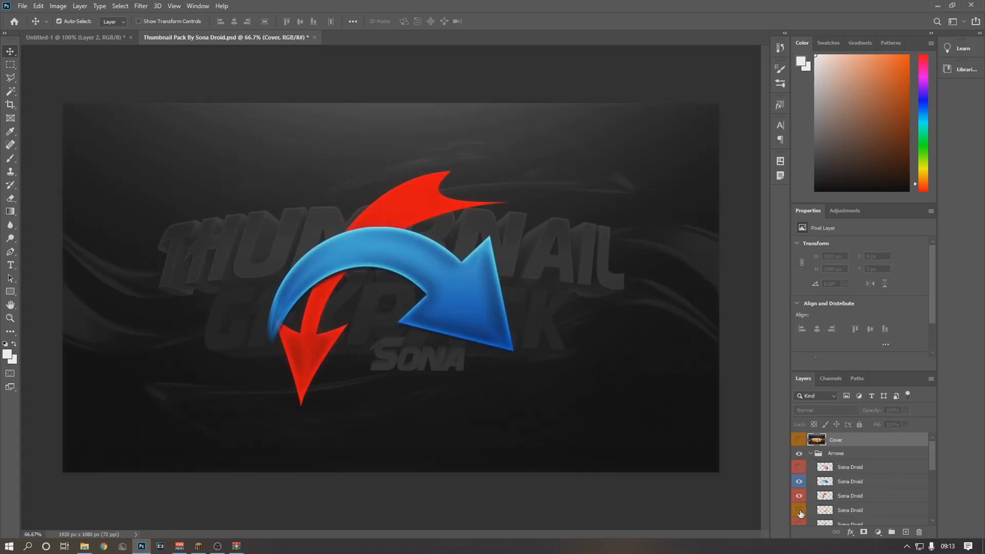
{"action": "left_click", "coordinate": [799, 511]}
{"action": "left_click", "coordinate": [799, 496]}
{"action": "left_click", "coordinate": [799, 483]}
{"action": "left_click", "coordinate": [800, 512]}
{"action": "left_click", "coordinate": [827, 470]}
{"action": "left_click", "coordinate": [810, 454]}
Preview the individual border designs in the Borders group by toggling their visibility, and collapse the group
{"action": "left_click", "coordinate": [810, 452]}
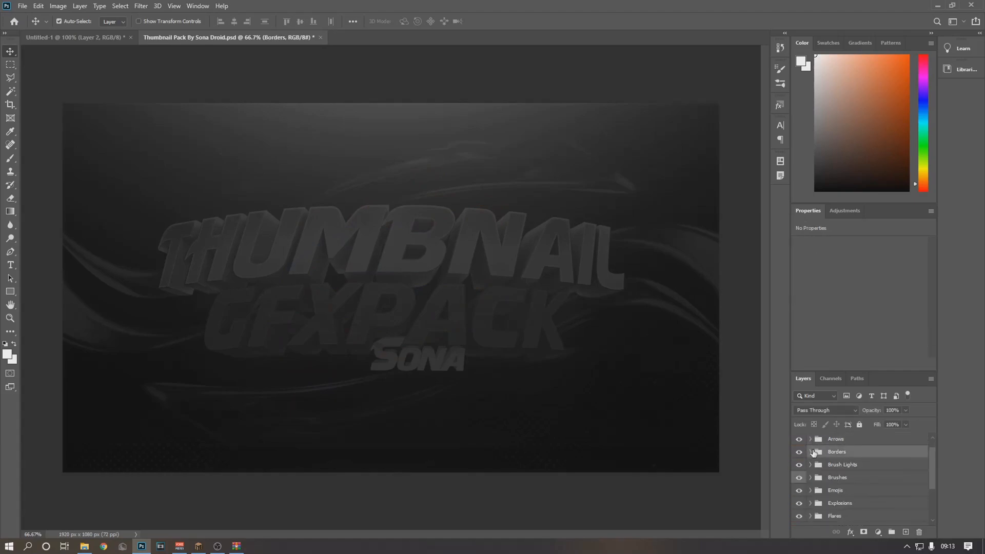
{"action": "left_click", "coordinate": [801, 469]}
{"action": "left_click", "coordinate": [801, 483]}
{"action": "left_click", "coordinate": [798, 467]}
{"action": "left_click", "coordinate": [800, 483]}
{"action": "left_click", "coordinate": [800, 495]}
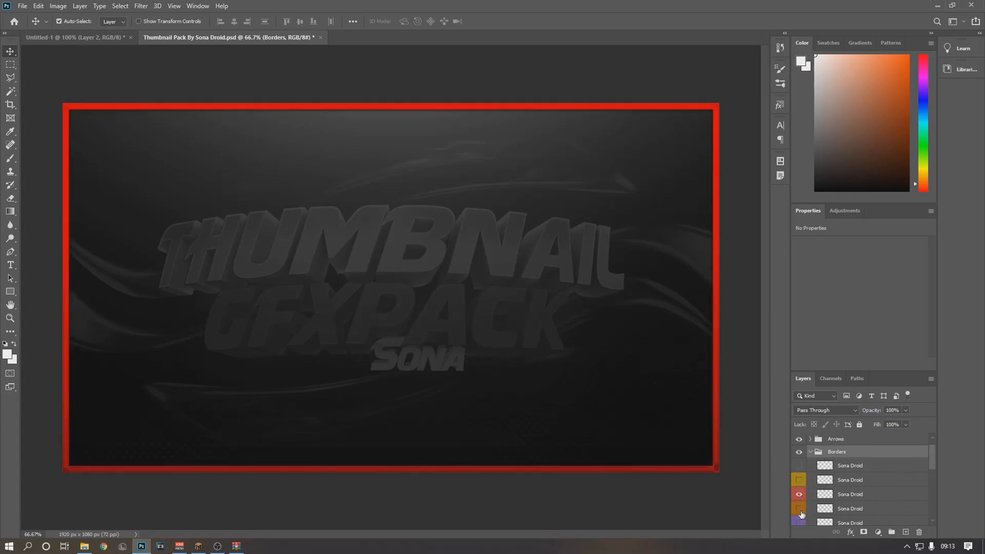
{"action": "left_click", "coordinate": [799, 496]}
{"action": "left_click", "coordinate": [799, 508]}
{"action": "left_click", "coordinate": [810, 452]}
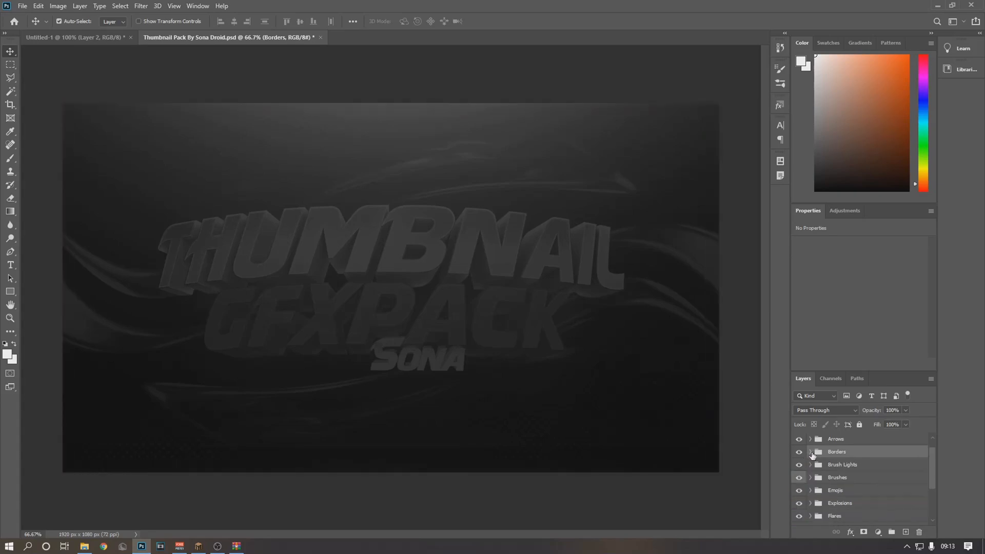
Preview the Layer Styles group and close Thumbnail Pack By Sona Droid.psd without saving
{"action": "scroll", "coordinate": [841, 444], "scroll_direction": "down", "scroll_amount": 1}
{"action": "scroll", "coordinate": [851, 453], "scroll_direction": "down", "scroll_amount": 2}
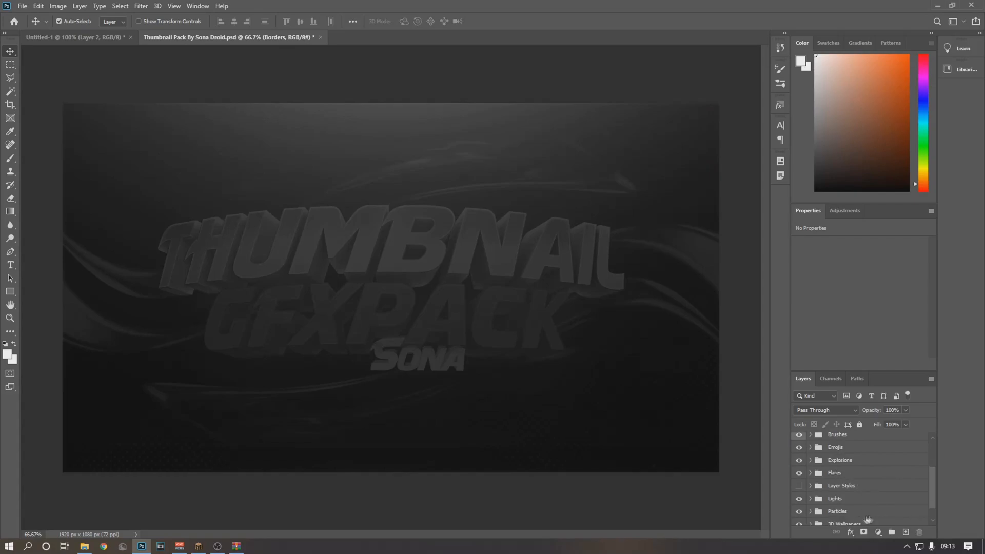
{"action": "left_click", "coordinate": [800, 486]}
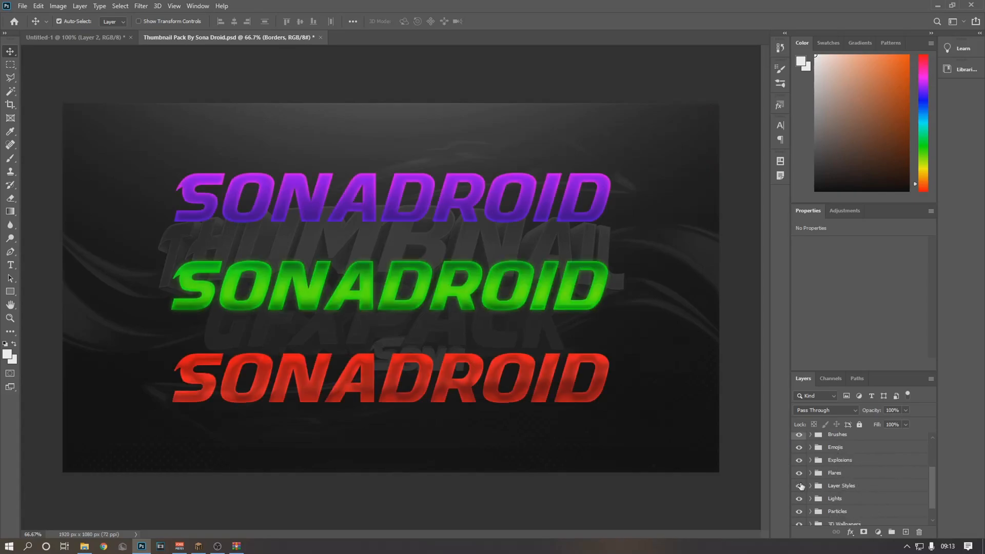
{"action": "left_click", "coordinate": [802, 486]}
{"action": "left_click", "coordinate": [320, 37]}
{"action": "left_click", "coordinate": [489, 204]}
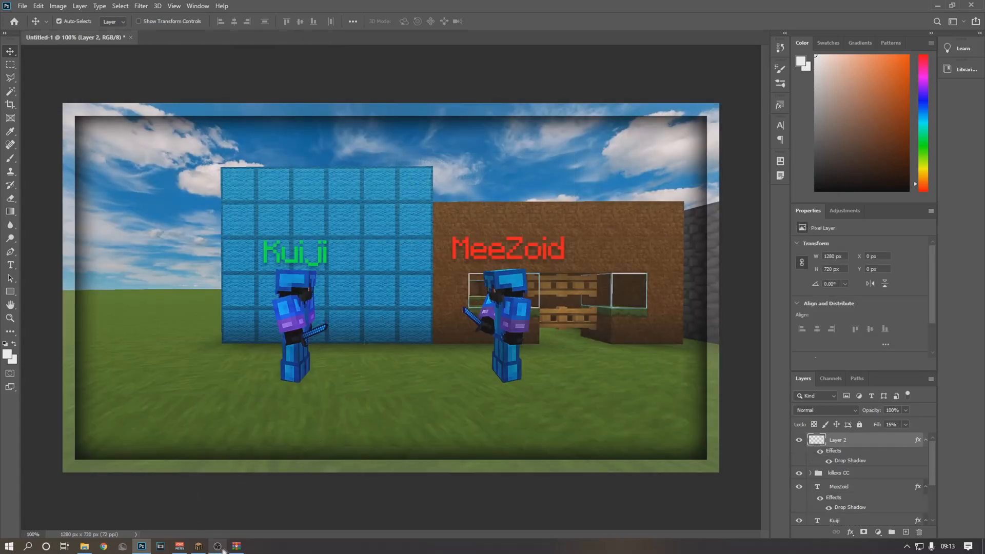
Open good texts small.psd from the Top 5 Layerstyles Pack by JurgusDesign archive in the GFX packs folder, leaving missing fonts unresolved
{"action": "left_click", "coordinate": [236, 546]}
{"action": "double_click", "coordinate": [172, 250]}
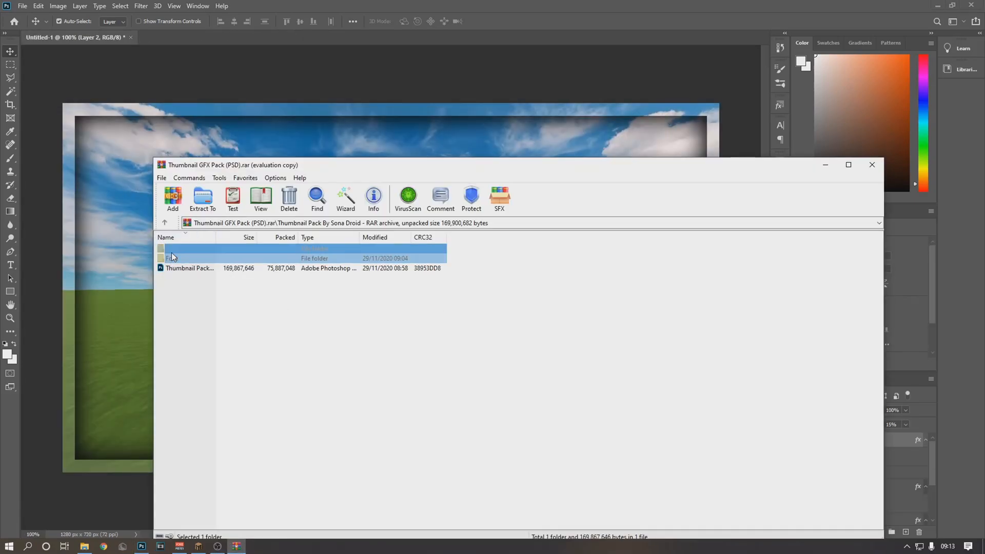
{"action": "double_click", "coordinate": [177, 248]}
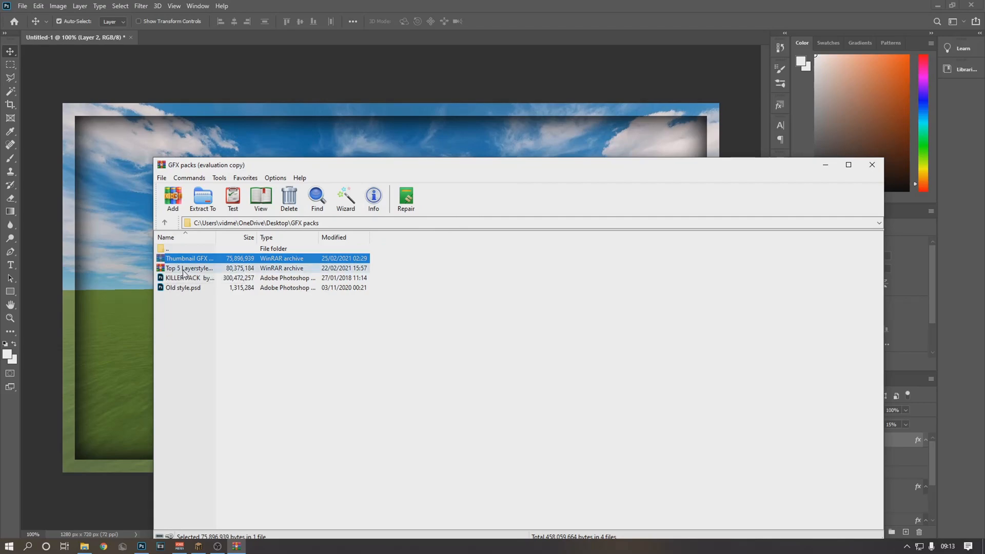
{"action": "double_click", "coordinate": [196, 275]}
{"action": "double_click", "coordinate": [195, 259]}
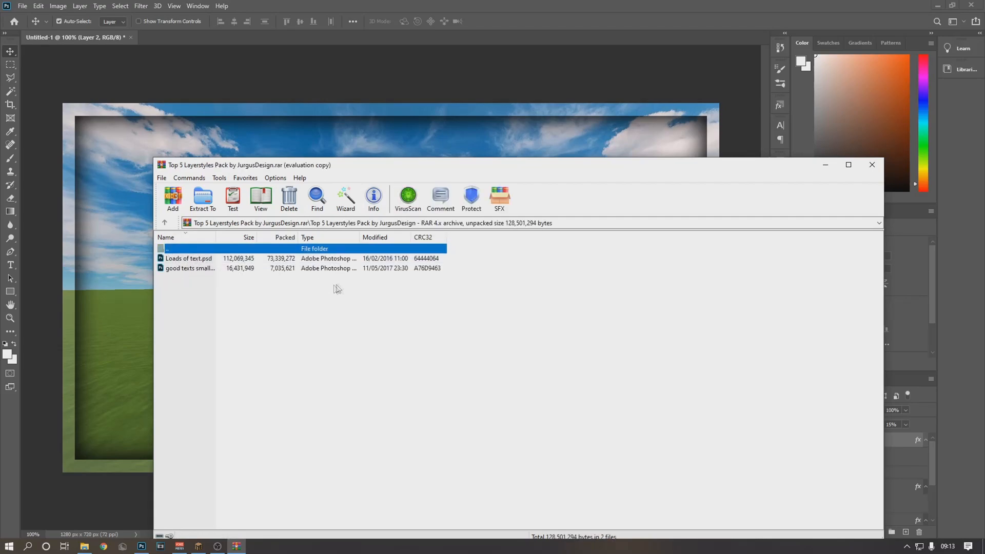
{"action": "double_click", "coordinate": [206, 268]}
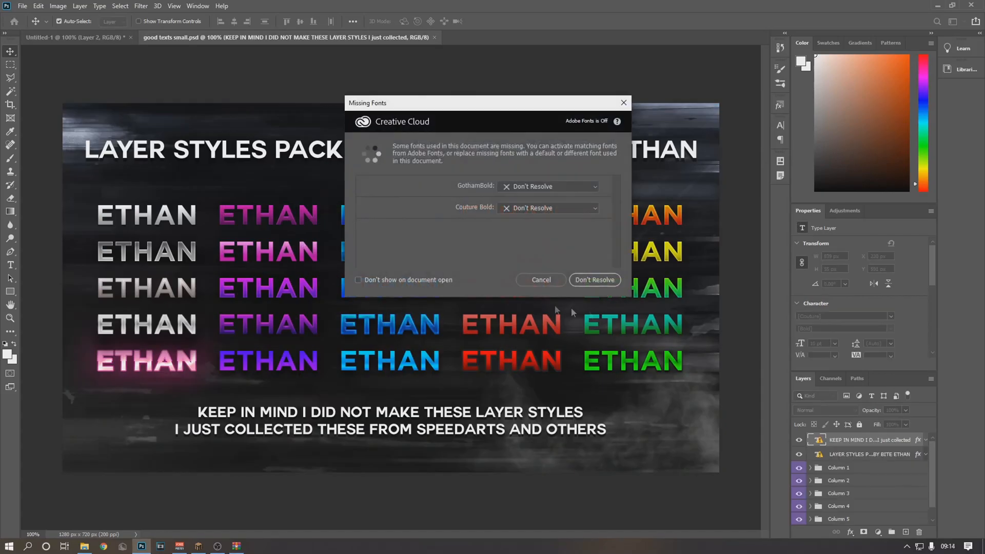
{"action": "left_click", "coordinate": [616, 284]}
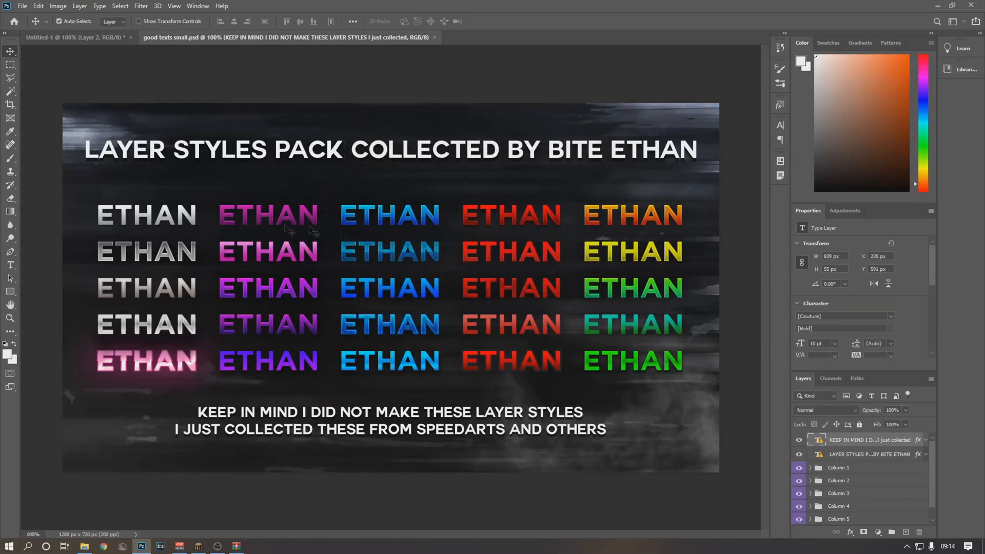
Hide the title and note text layers and preview the Column 2 text styles by toggling the group's visibility
{"action": "left_click", "coordinate": [799, 440]}
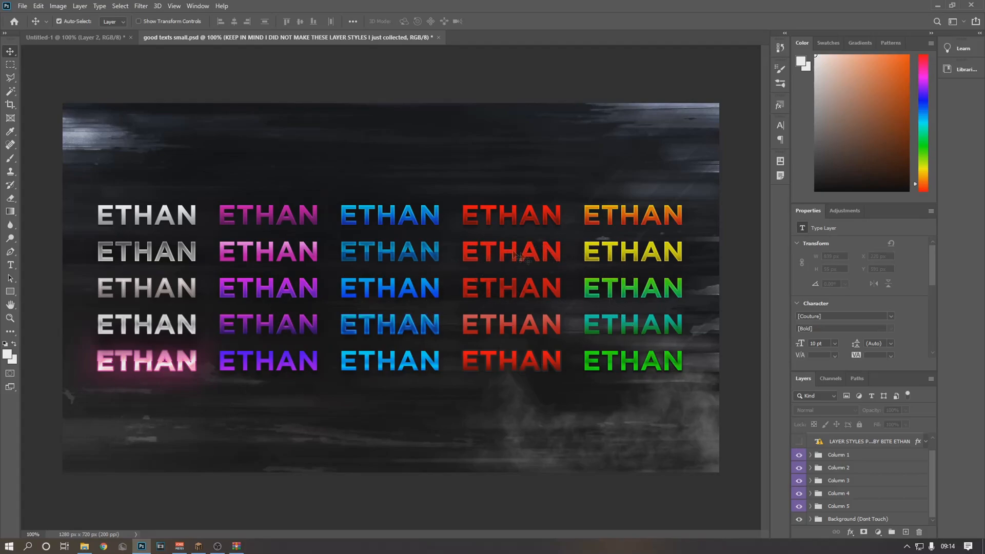
{"action": "left_click", "coordinate": [811, 468]}
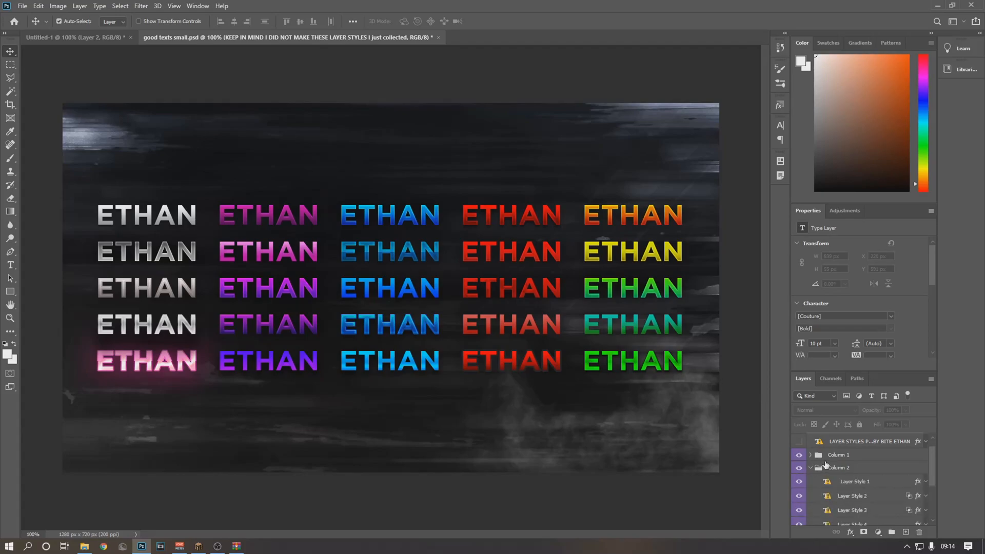
{"action": "left_click", "coordinate": [799, 468]}
{"action": "left_click", "coordinate": [799, 468]}
{"action": "left_click", "coordinate": [810, 439]}
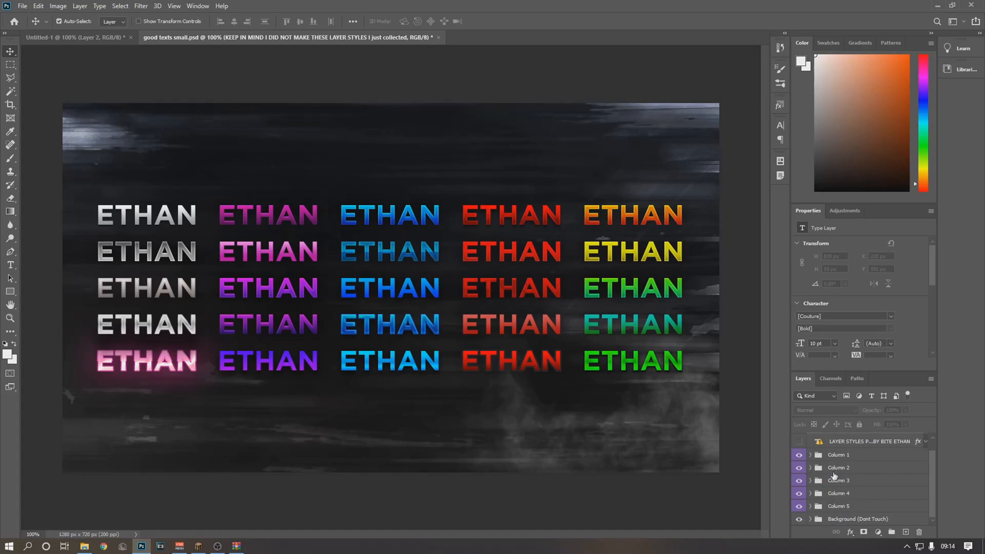
Copy the red Layer Style 2 text from the Column 4 group and paste it into the thumbnail document
{"action": "left_click", "coordinate": [817, 494]}
{"action": "left_click", "coordinate": [811, 494]}
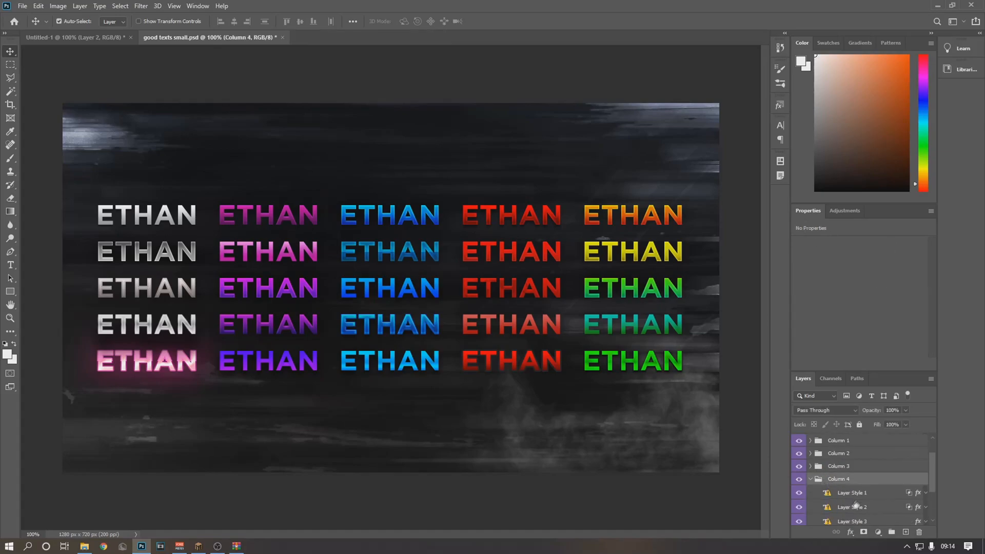
{"action": "left_click", "coordinate": [800, 507]}
{"action": "left_click", "coordinate": [800, 507]}
{"action": "left_click", "coordinate": [846, 507]}
{"action": "key", "text": "ctrl+c"}
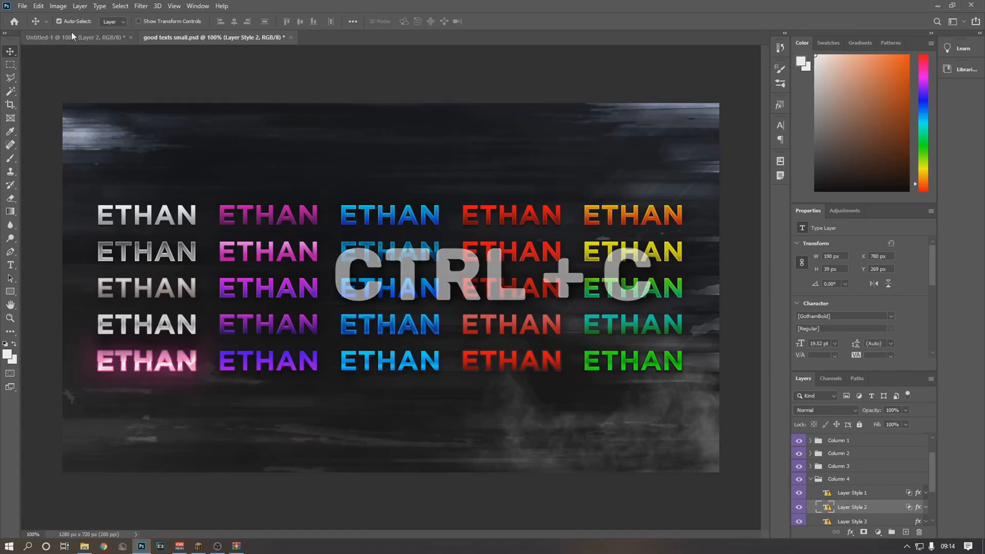
{"action": "key", "text": "ctrl+Tab"}
{"action": "key", "text": "ctrl+v"}
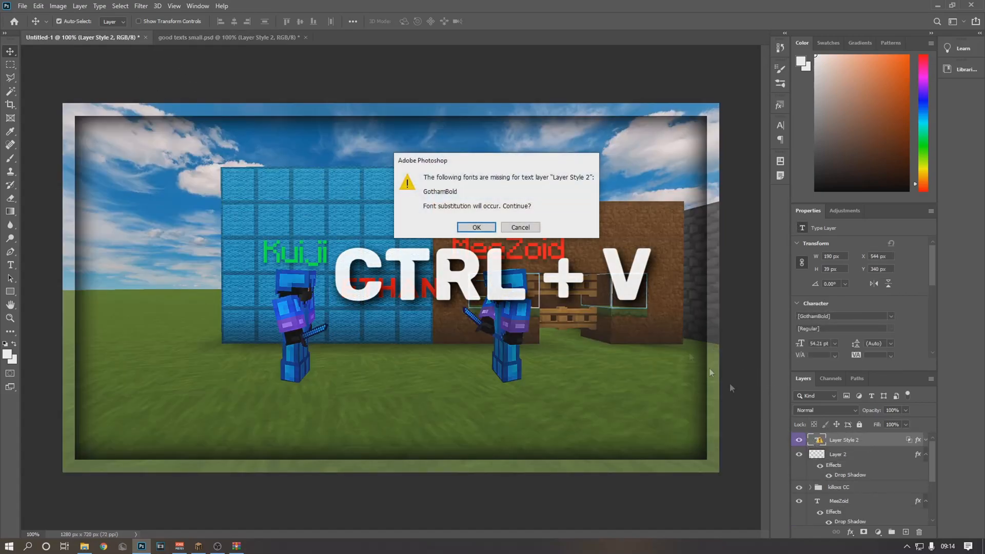
Accept the font substitution, set the pasted text's font to Cunia and replace its wording with INSANE 1V1
{"action": "left_click", "coordinate": [477, 228]}
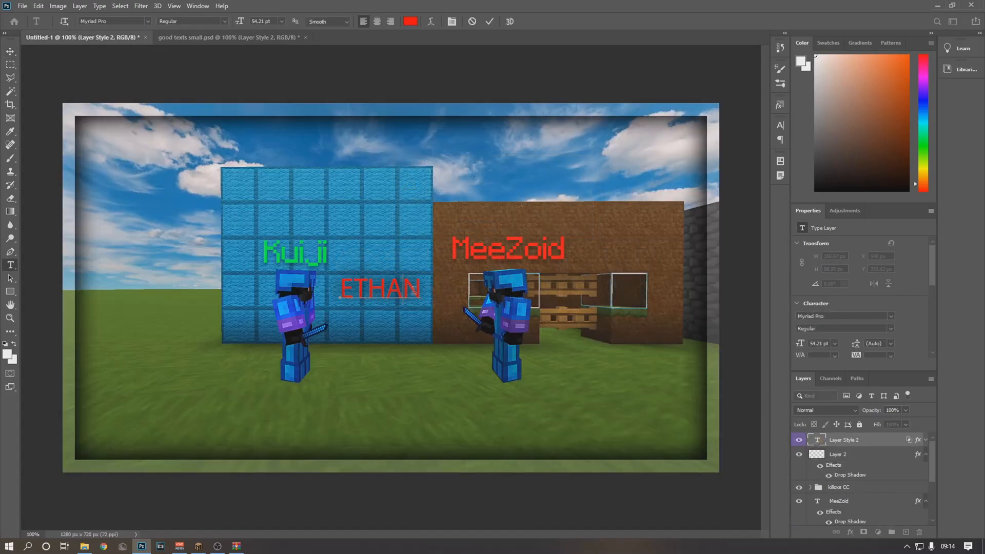
{"action": "left_click", "coordinate": [148, 21]}
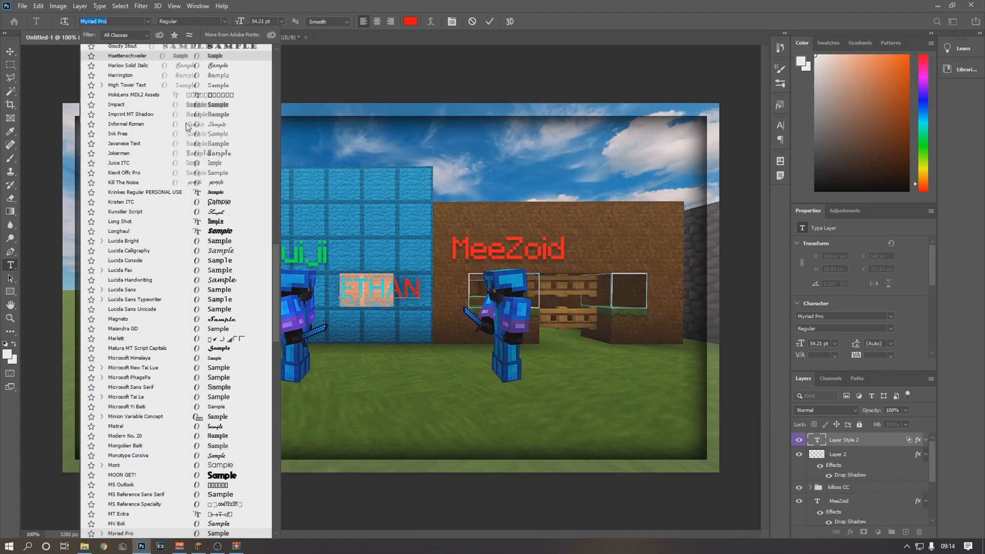
{"action": "scroll", "coordinate": [270, 65], "scroll_direction": "up", "scroll_amount": 5}
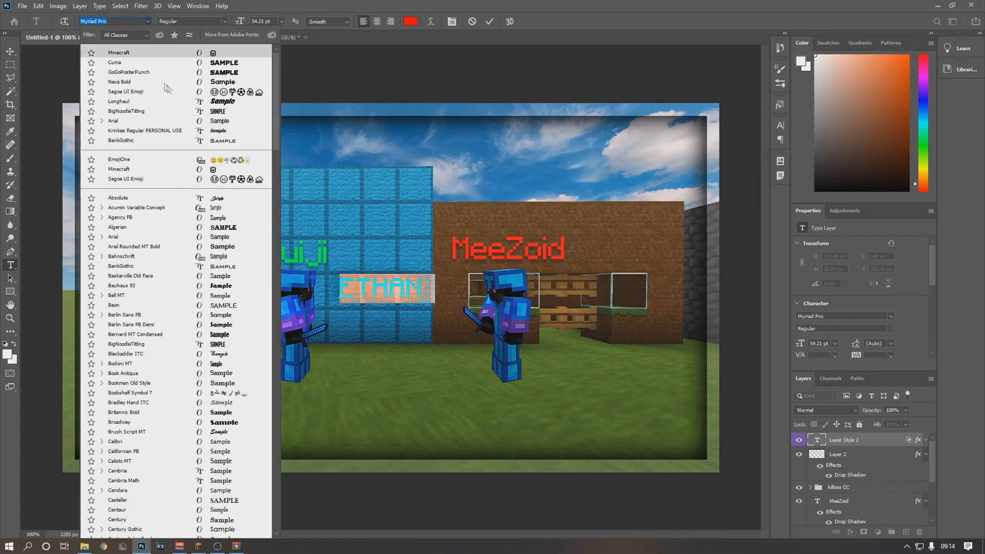
{"action": "left_click", "coordinate": [128, 63]}
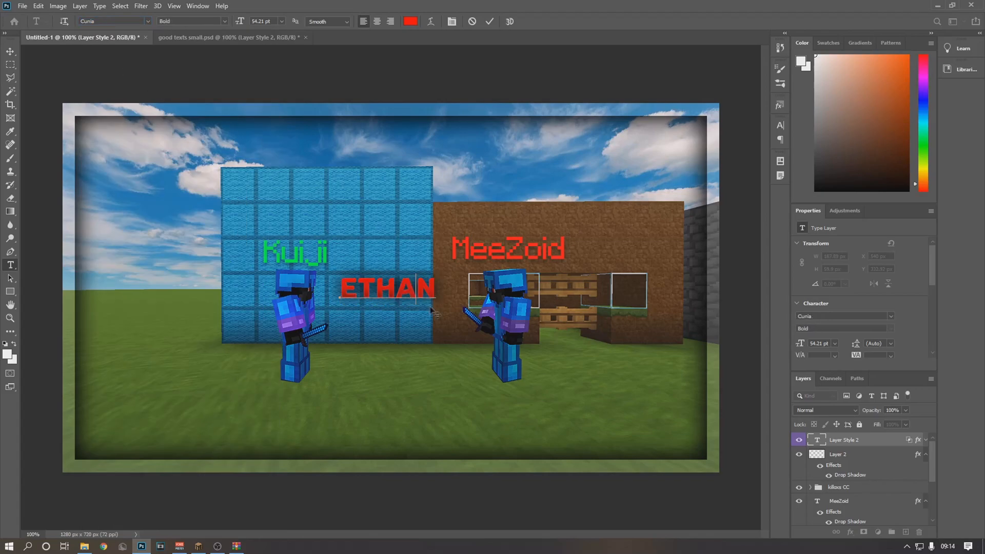
{"action": "key", "text": "ctrl+a"}
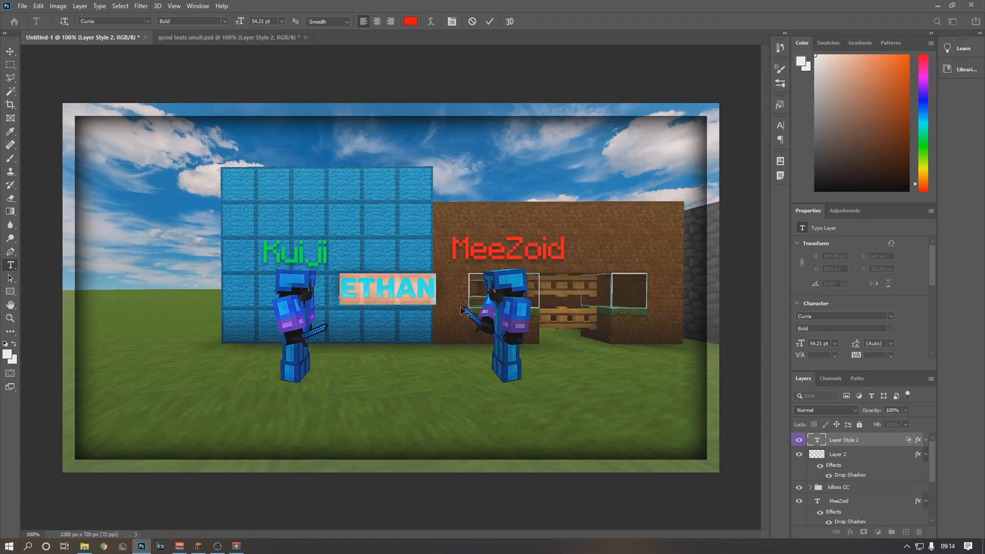
{"action": "type", "text": "INSANE 1V1"}
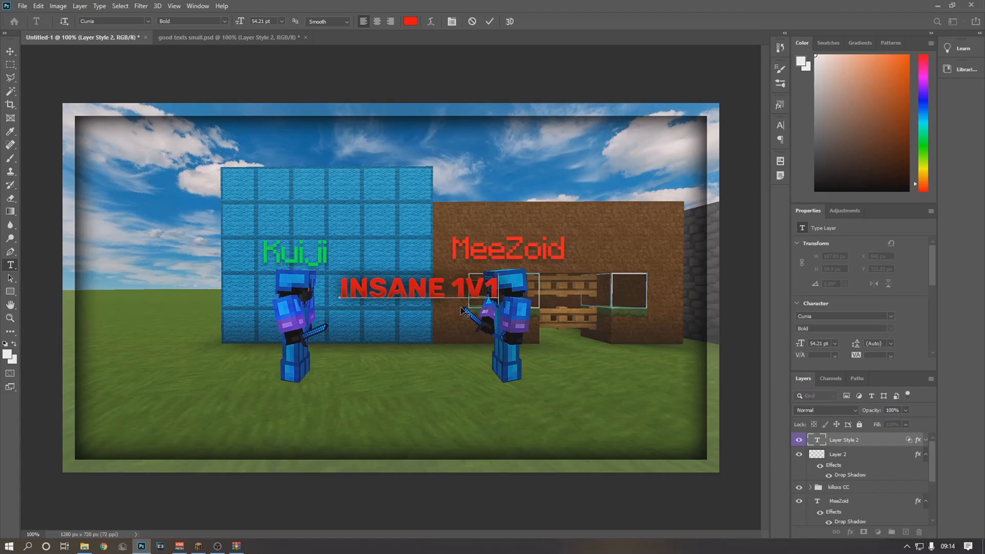
Enlarge the INSANE 1V1 text to about 1163 px wide and place it across the thumbnail's upper part using Free Transform
{"action": "left_click", "coordinate": [823, 439]}
{"action": "key", "text": "ctrl+t"}
{"action": "left_click_drag", "start_coordinate": [497, 274], "coordinate": [749, 152]}
{"action": "left_click_drag", "start_coordinate": [600, 264], "coordinate": [369, 236]}
{"action": "left_click_drag", "start_coordinate": [528, 200], "coordinate": [709, 165]}
{"action": "left_click_drag", "start_coordinate": [488, 245], "coordinate": [472, 205]}
{"action": "key", "text": "Return"}
Move the border Layer 2 above the INSANE 1V1 text layer and the killoxs CC group to the top of the layer stack
{"action": "left_click_drag", "start_coordinate": [841, 455], "coordinate": [838, 436]}
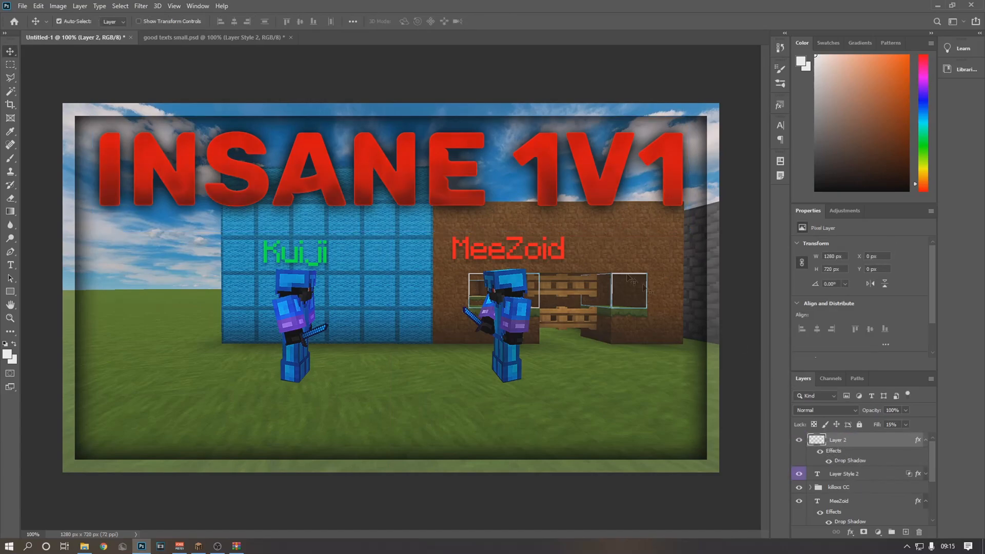
{"action": "scroll", "coordinate": [846, 496], "scroll_direction": "down", "scroll_amount": 1}
{"action": "scroll", "coordinate": [846, 496], "scroll_direction": "up", "scroll_amount": 1}
{"action": "left_click_drag", "start_coordinate": [835, 484], "coordinate": [829, 449]}
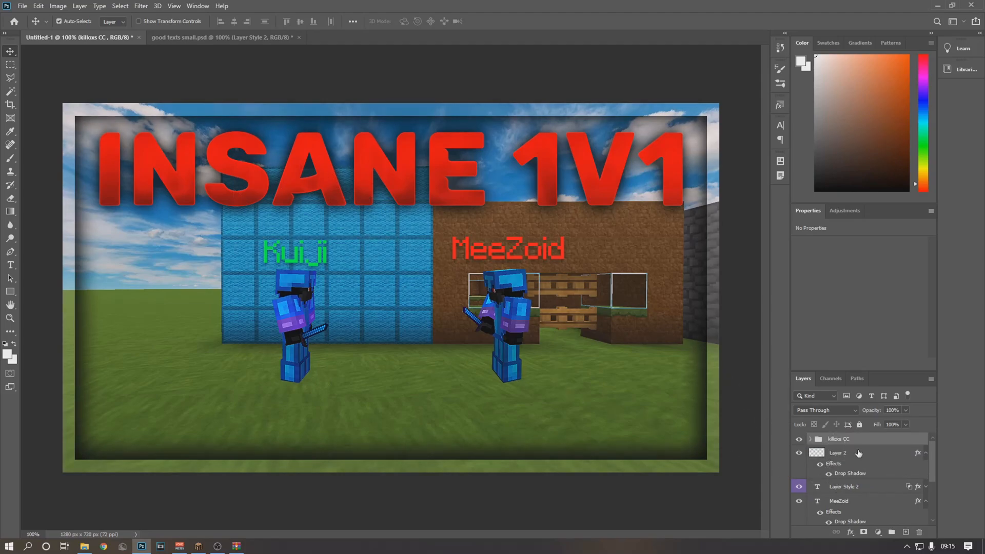
Centre the INSANE 1V1 text horizontally with Free Transform, at 640, 138.2 px
{"action": "left_click", "coordinate": [842, 490]}
{"action": "key", "text": "ctrl+t"}
{"action": "left_click_drag", "start_coordinate": [388, 161], "coordinate": [416, 175]}
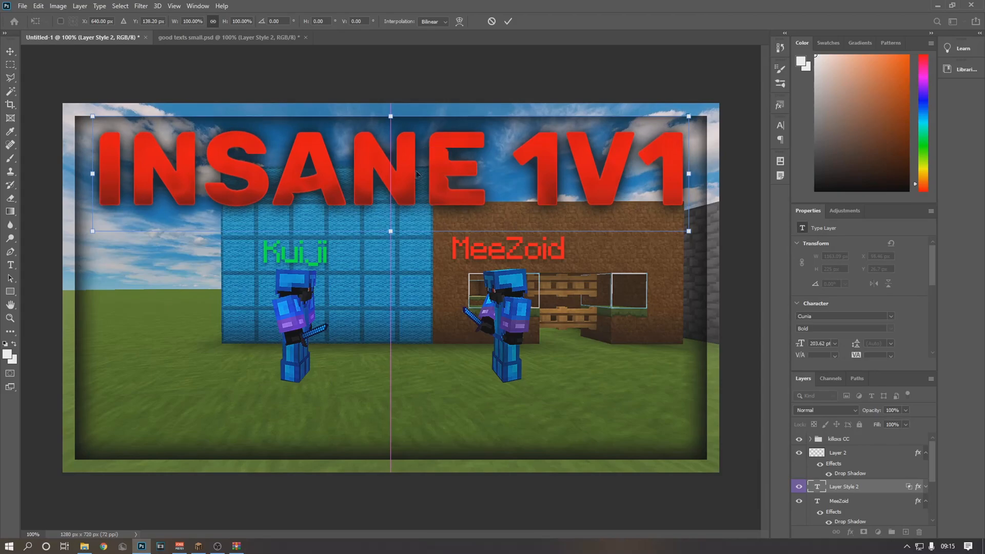
{"action": "left_click", "coordinate": [849, 491]}
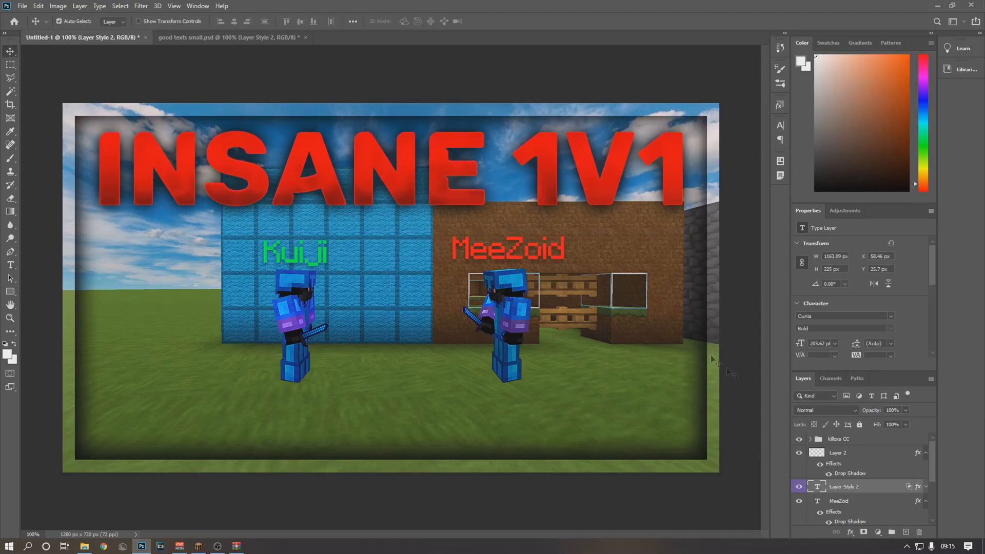
Warp the INSANE 1V1 text with the Arch style, reducing the bend to about 8%, and apply the transform
{"action": "key", "text": "ctrl+t"}
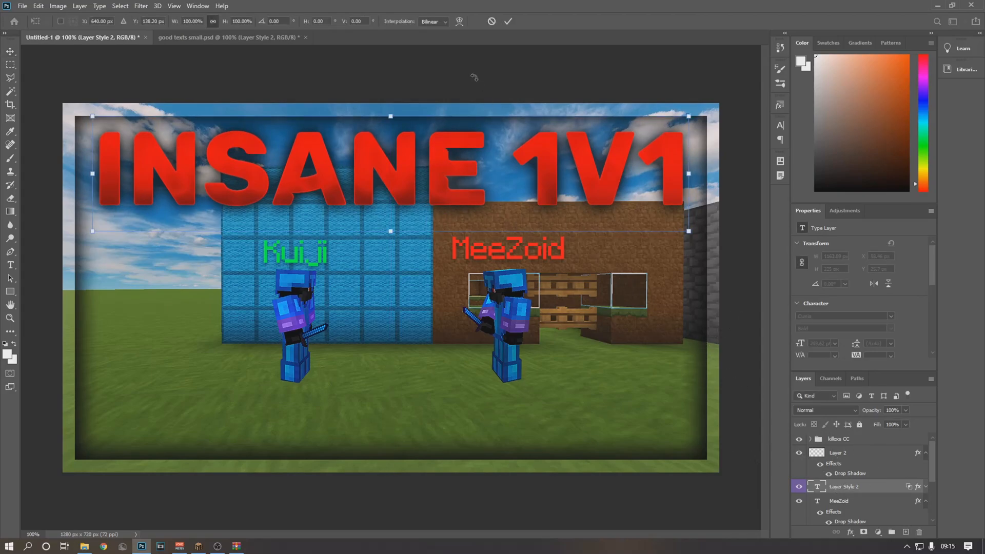
{"action": "left_click", "coordinate": [460, 22]}
{"action": "left_click", "coordinate": [255, 21]}
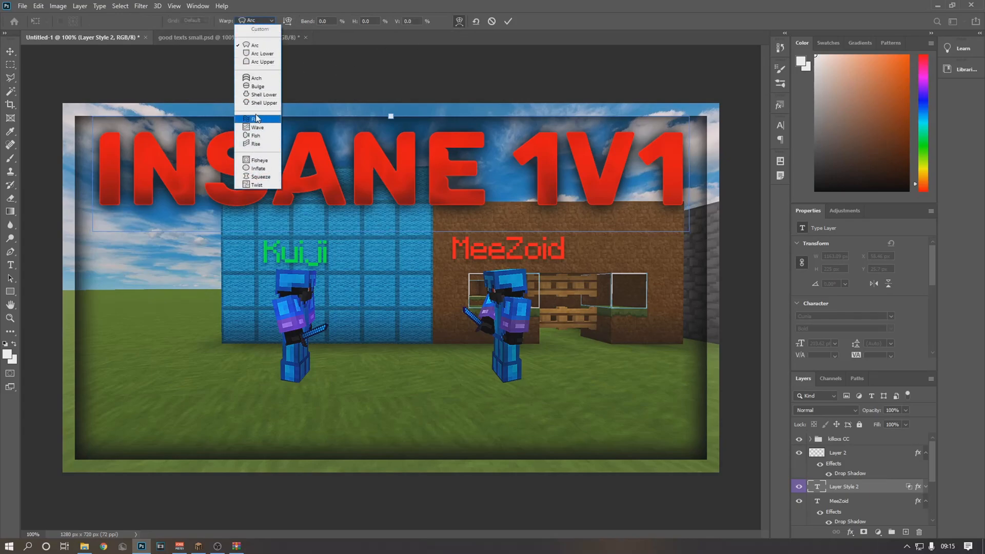
{"action": "left_click", "coordinate": [257, 78]}
{"action": "key", "text": "ctrl+minus"}
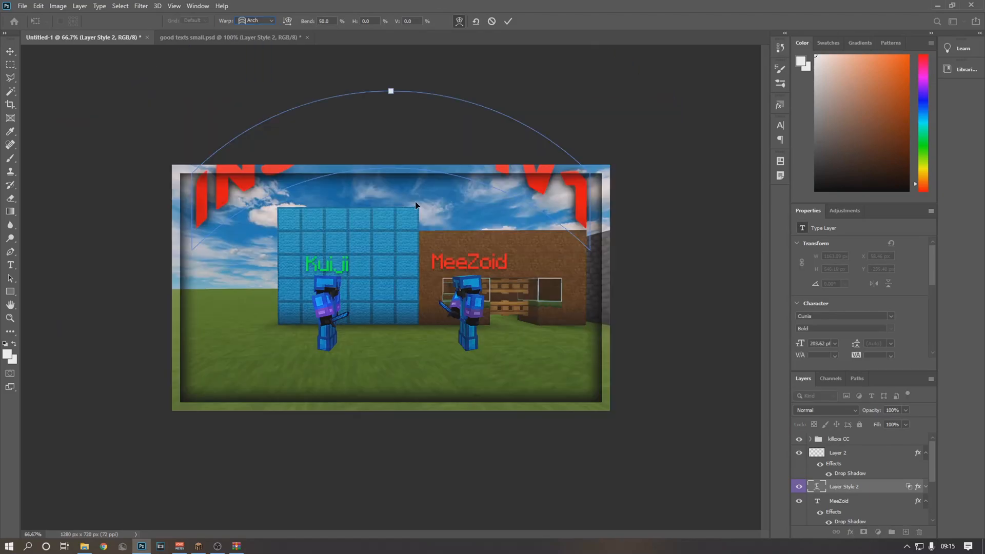
{"action": "left_click_drag", "start_coordinate": [391, 102], "coordinate": [398, 160]}
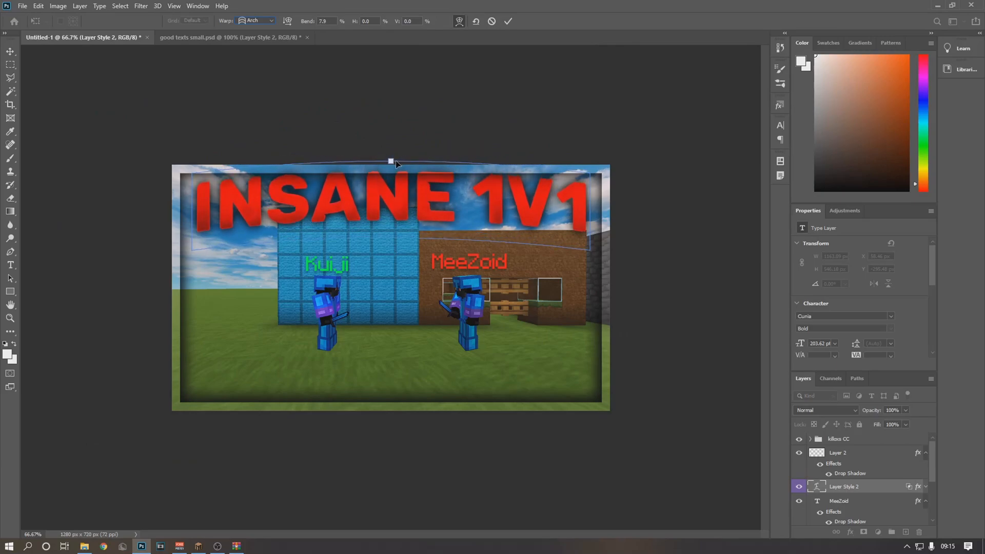
{"action": "left_click", "coordinate": [508, 21]}
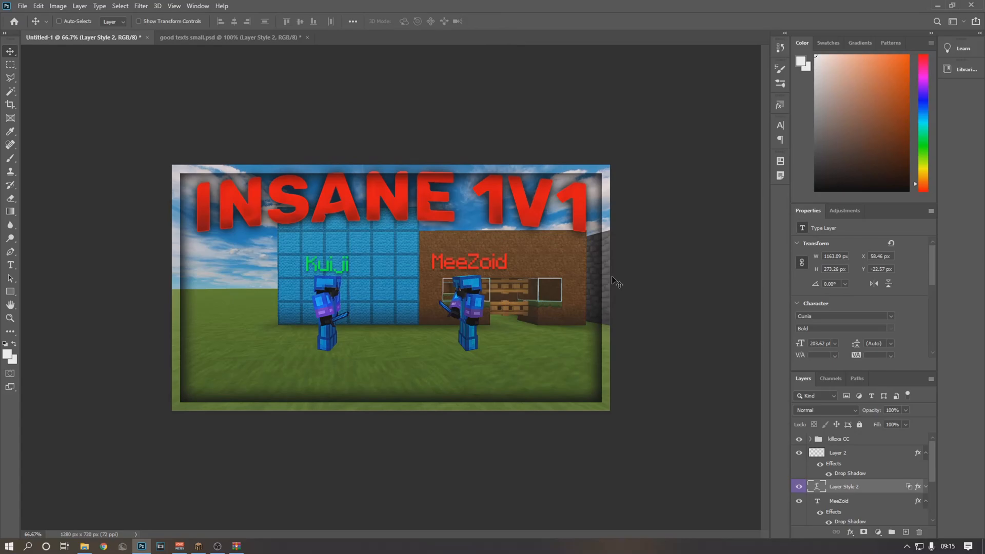
{"action": "key", "text": "ctrl+plus"}
{"action": "key", "text": "ctrl+plus"}
{"action": "key", "text": "ctrl+minus"}
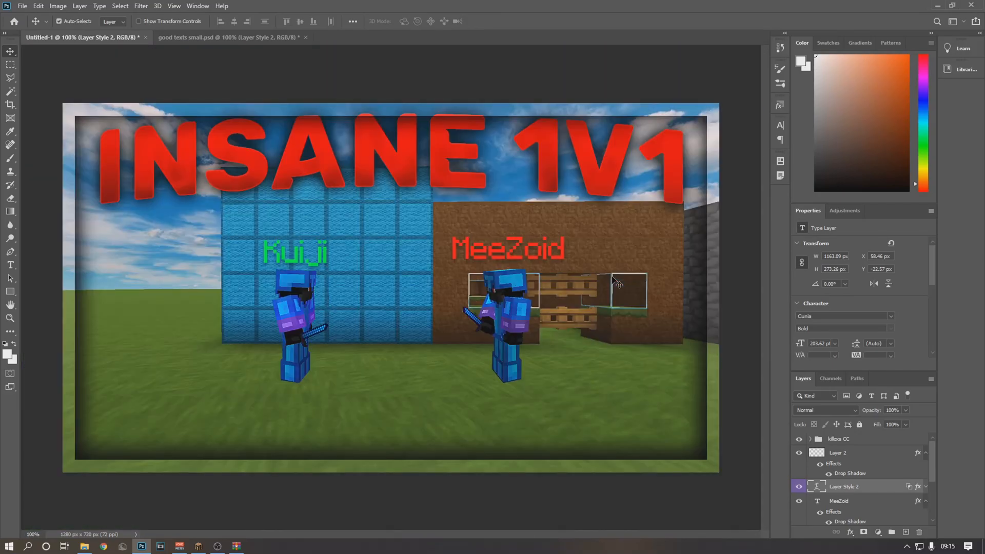
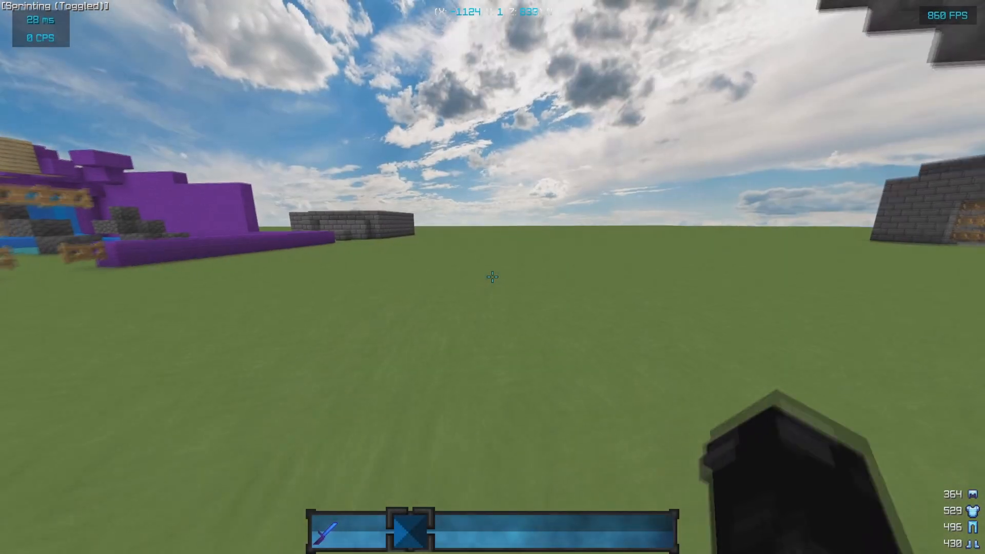
In Minecraft, search the creative inventory for "chest" and assign a stack of chests to hotbar slot 2
{"action": "key", "text": "1"}
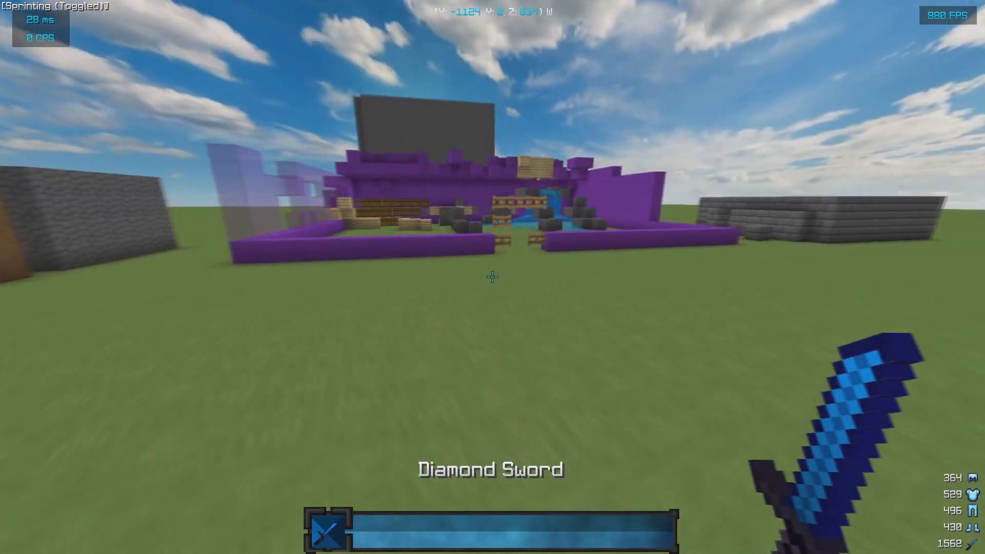
{"action": "key", "text": "e"}
{"action": "left_click", "coordinate": [673, 123]}
{"action": "type", "text": "chest"}
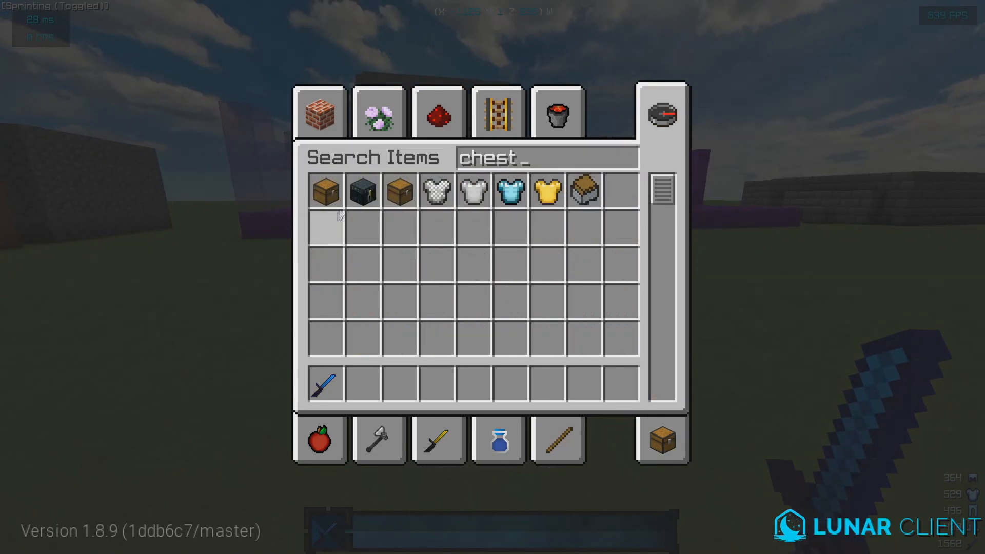
{"action": "type", "text": "2"}
{"action": "key", "text": "Escape"}
Place two chests side by side on the grass to form a large chest and open it
{"action": "key", "text": "2"}
{"action": "right_click", "coordinate": [492, 277]}
{"action": "key", "text": "4"}
{"action": "right_click", "coordinate": [493, 278]}
{"action": "key", "text": "Escape"}
{"action": "key", "text": "2"}
{"action": "right_click", "coordinate": [493, 277]}
{"action": "right_click", "coordinate": [492, 277]}
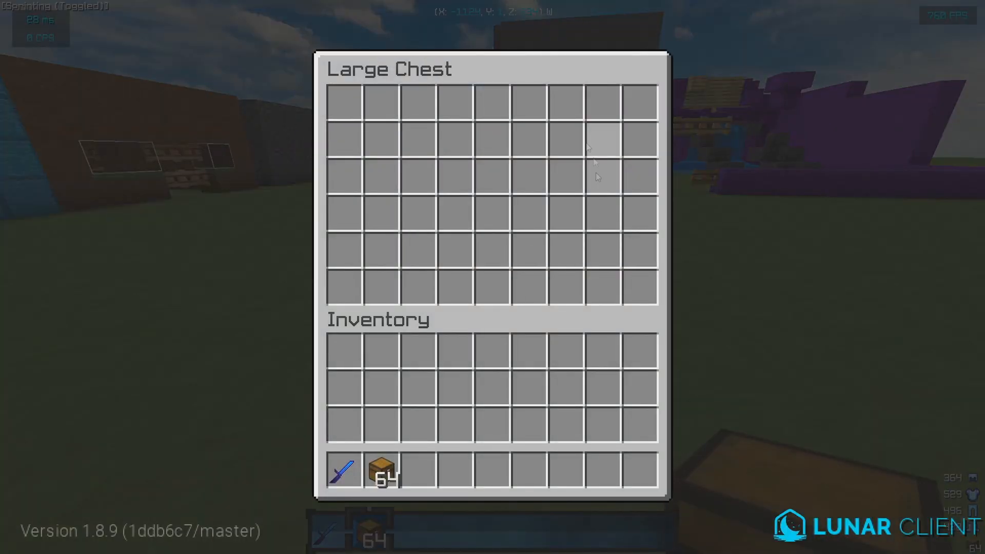
{"action": "key", "text": "Escape"}
{"action": "key", "text": "e"}
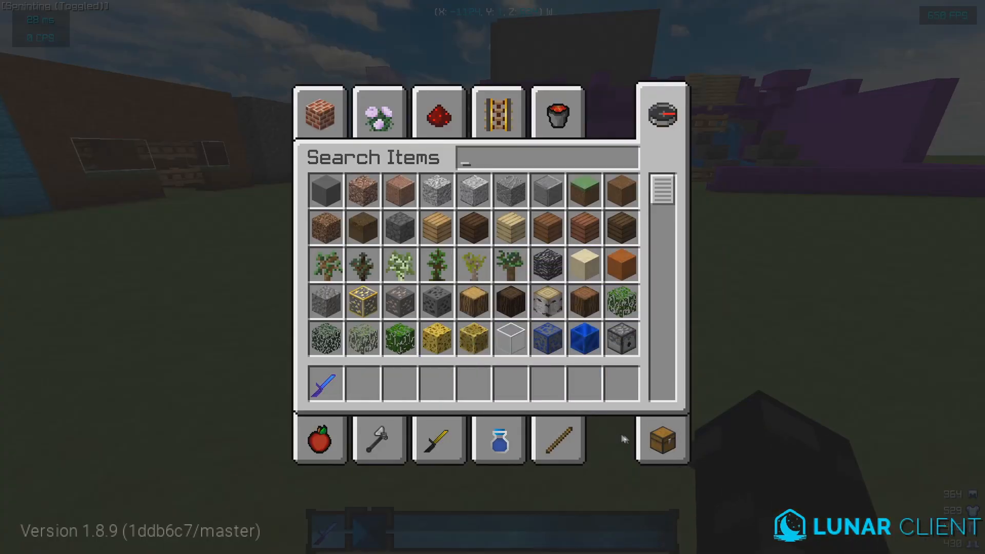
{"action": "left_click", "coordinate": [657, 437]}
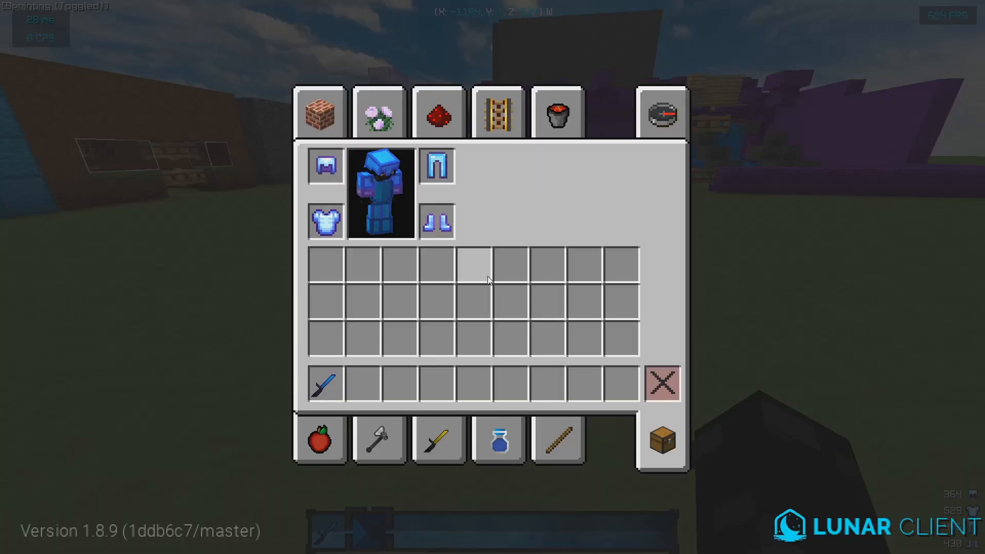
{"action": "key", "text": "e"}
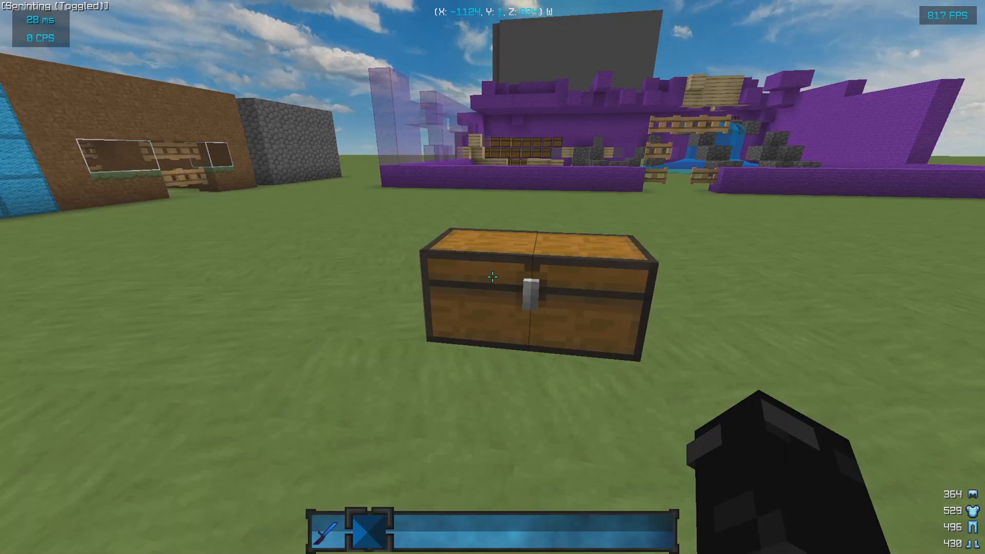
Search the creative inventory for "snowball" and add a stack of snowballs to the hotbar
{"action": "key", "text": "e"}
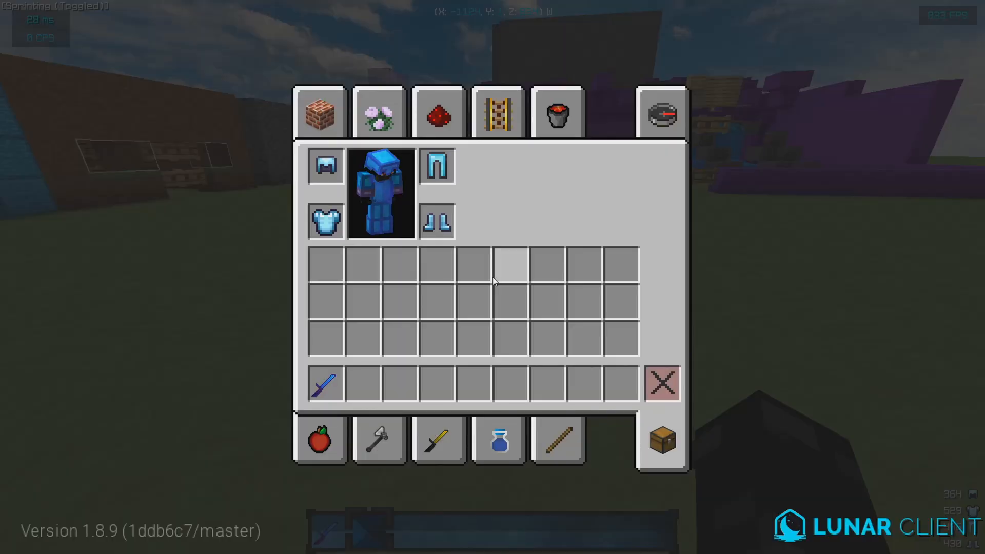
{"action": "left_click", "coordinate": [664, 112]}
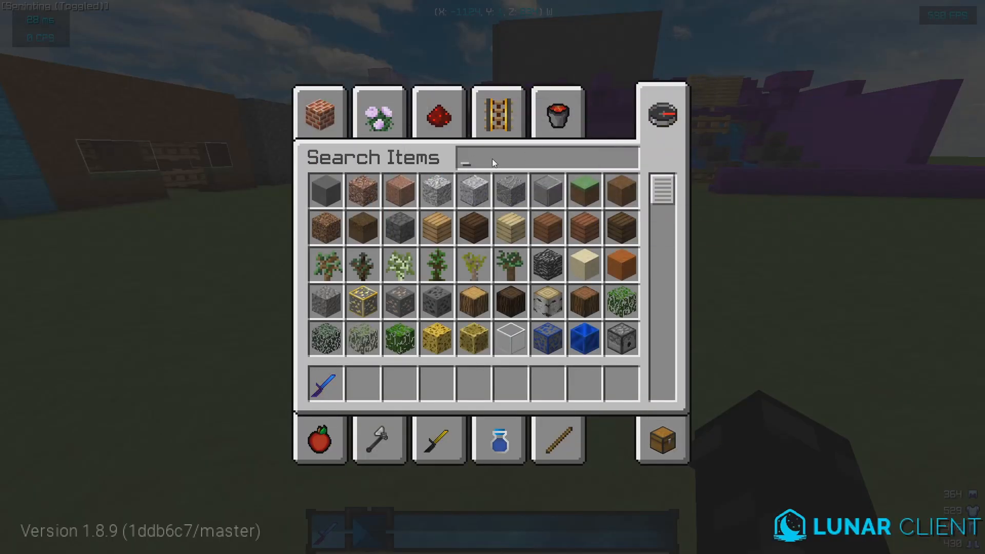
{"action": "type", "text": "snowball"}
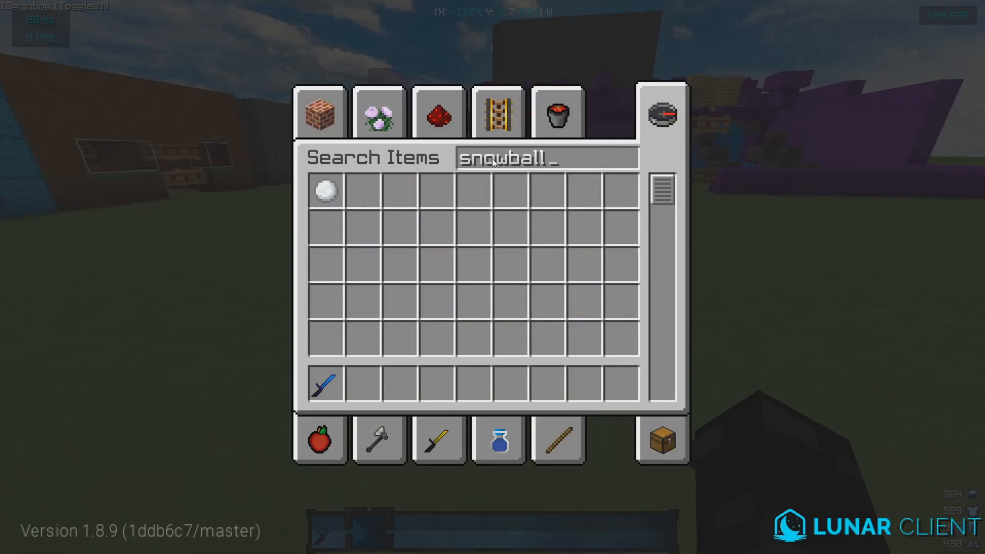
{"action": "left_click", "coordinate": [321, 191], "text": "shift"}
Search the creative inventory for "blaze" and put a stack of Blaze Powder in hotbar slot 2
{"action": "key", "text": "BackSpace"}
{"action": "key", "text": "BackSpace"}
{"action": "key", "text": "BackSpace"}
{"action": "key", "text": "BackSpace"}
{"action": "key", "text": "BackSpace"}
{"action": "key", "text": "BackSpace"}
{"action": "key", "text": "BackSpace"}
{"action": "key", "text": "BackSpace"}
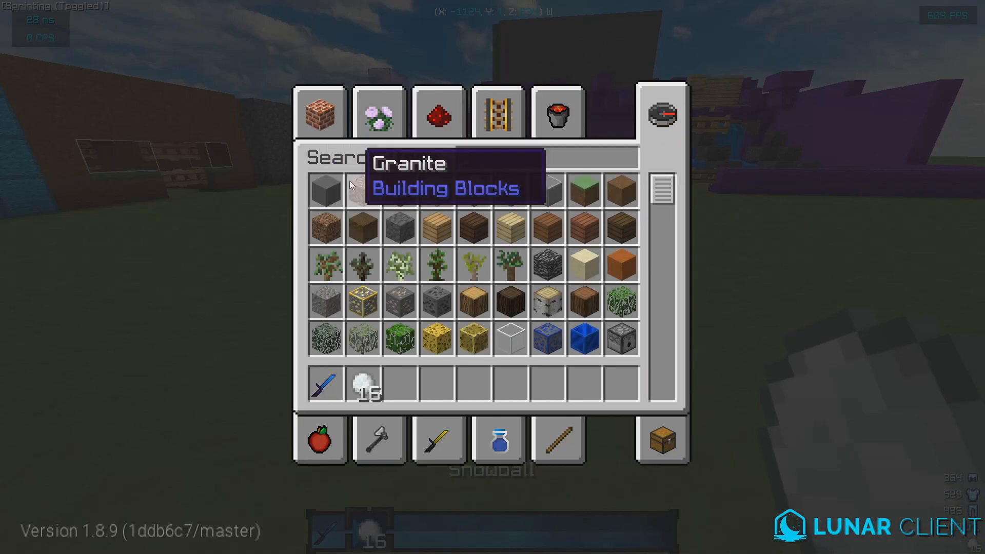
{"action": "type", "text": "blaze"}
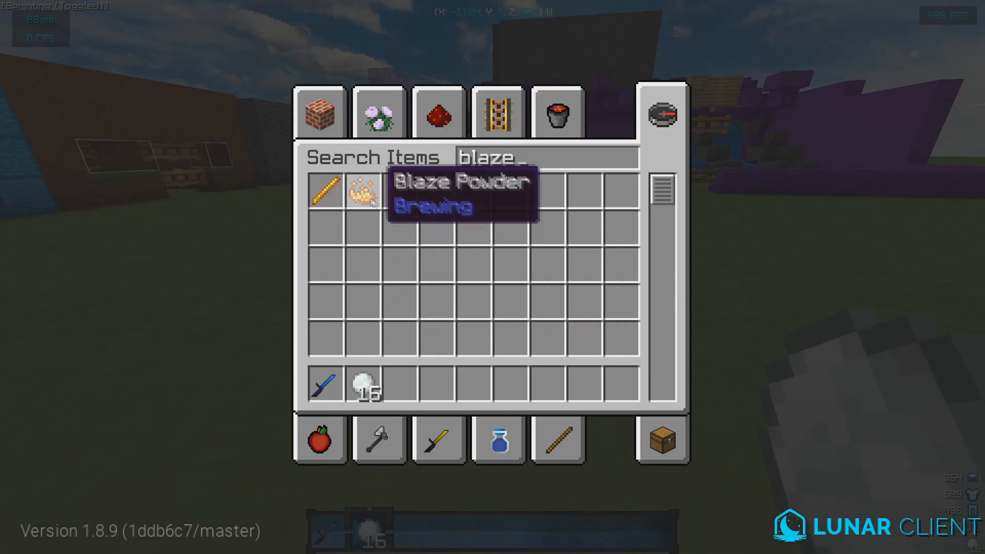
{"action": "type", "text": "2"}
Search the creative inventory for "snow" and put a stack of snowballs in hotbar slot 3
{"action": "key", "text": "BackSpace"}
{"action": "key", "text": "BackSpace"}
{"action": "key", "text": "BackSpace"}
{"action": "key", "text": "BackSpace"}
{"action": "key", "text": "BackSpace"}
{"action": "type", "text": "snow3"}
Search the creative inventory for "stick", put a stack of sticks in hotbar slot 4 and close the inventory
{"action": "key", "text": "BackSpace"}
{"action": "key", "text": "BackSpace"}
{"action": "key", "text": "BackSpace"}
{"action": "key", "text": "BackSpace"}
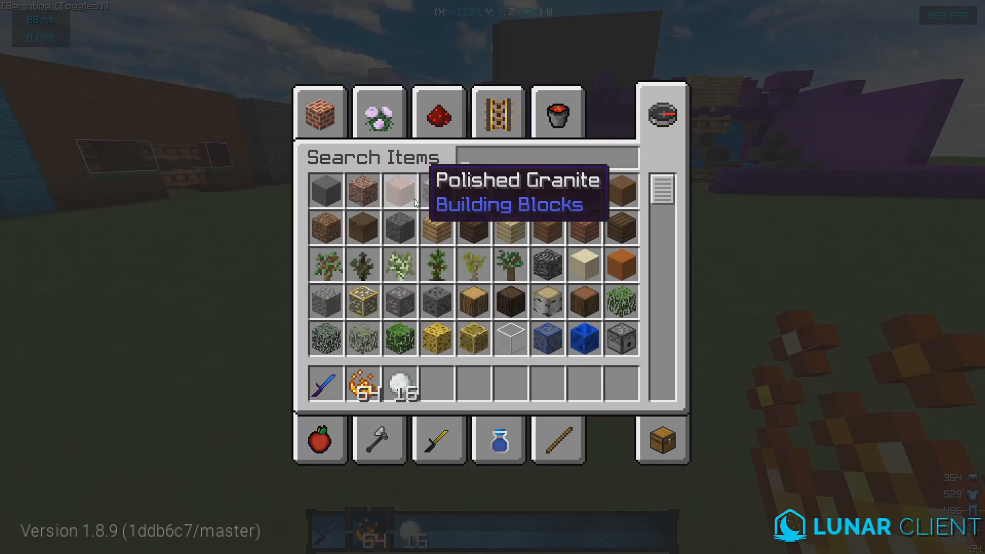
{"action": "type", "text": "stick"}
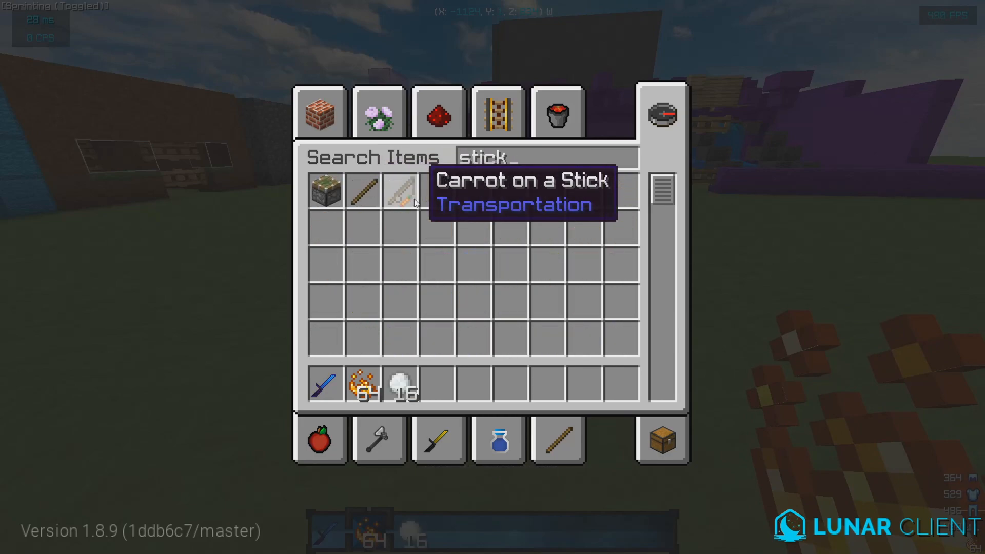
{"action": "type", "text": "4e"}
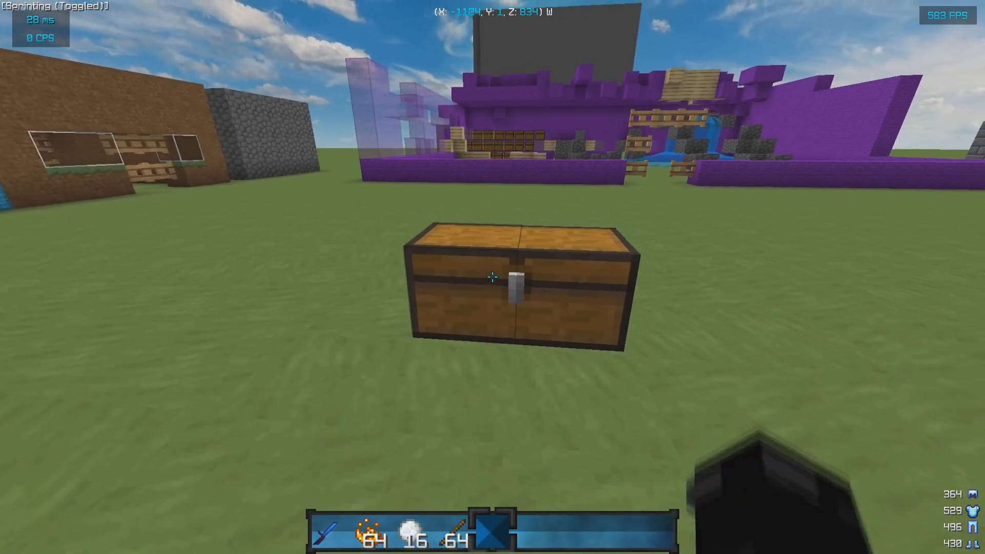
Store the blaze powder, snowballs and sticks in the large chest, arranged one below another in its first column
{"action": "right_click", "coordinate": [493, 277]}
{"action": "left_click", "coordinate": [381, 470], "text": "shift"}
{"action": "left_click", "coordinate": [407, 468], "text": "shift"}
{"action": "left_click", "coordinate": [455, 470], "text": "shift"}
{"action": "left_click", "coordinate": [382, 102]}
{"action": "left_click", "coordinate": [344, 139]}
{"action": "left_click", "coordinate": [418, 103]}
{"action": "left_click", "coordinate": [344, 176]}
{"action": "key", "text": "e"}
Copy the worn diamond helmet, chestplate, leggings and boots into the first row of the player's inventory
{"action": "key", "text": "e"}
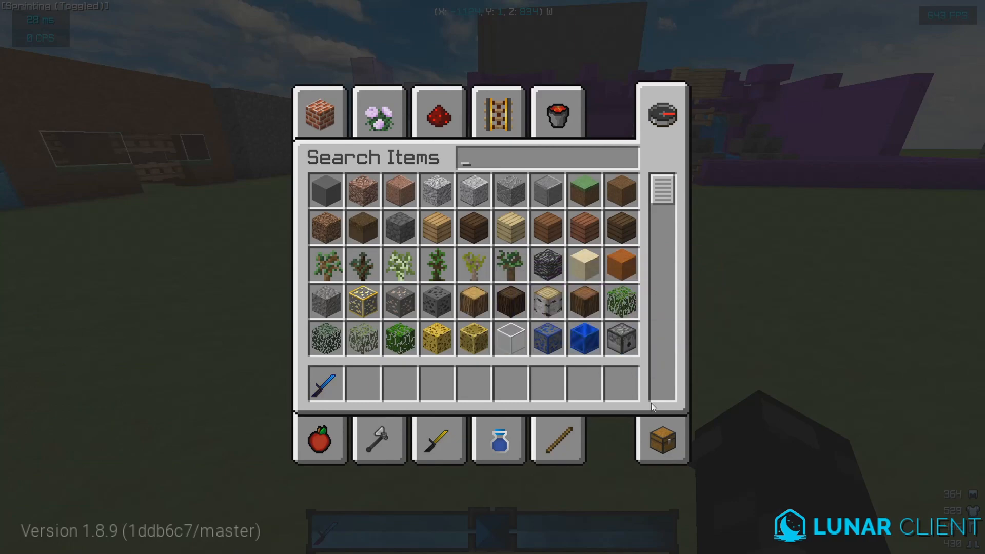
{"action": "left_click", "coordinate": [663, 441]}
{"action": "left_click", "coordinate": [327, 276]}
{"action": "middle_click", "coordinate": [329, 171]}
{"action": "left_click", "coordinate": [356, 253]}
{"action": "middle_click", "coordinate": [436, 173]}
{"action": "left_click", "coordinate": [432, 260]}
{"action": "middle_click", "coordinate": [429, 240]}
{"action": "left_click", "coordinate": [400, 265]}
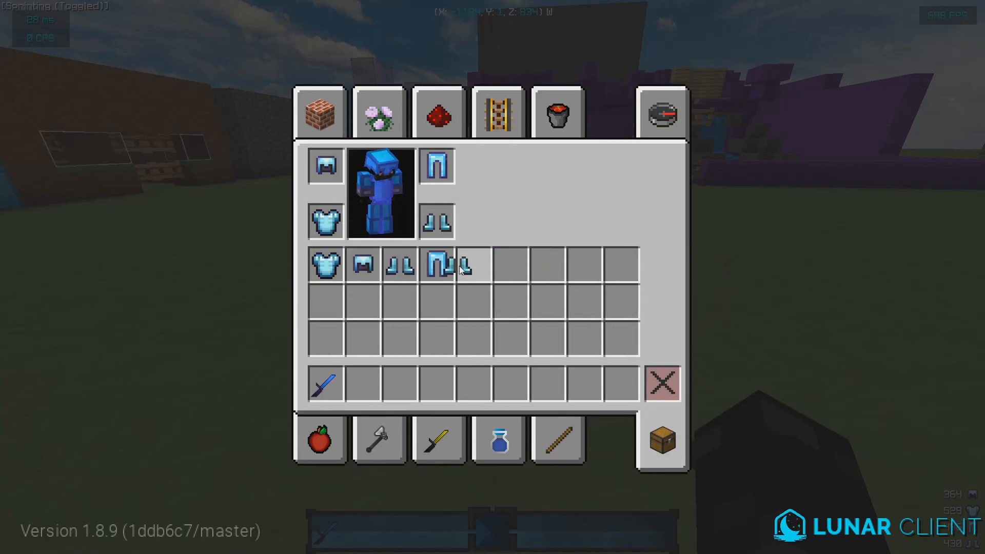
Add a second copy of the diamond chestplate and helmet to the inventory's second row and close the inventory
{"action": "middle_click", "coordinate": [327, 222]}
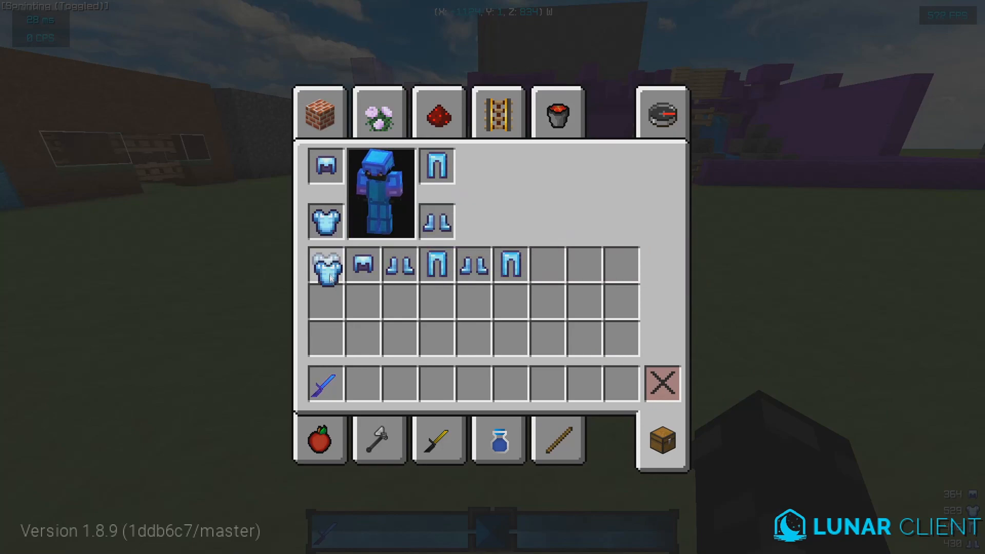
{"action": "left_click", "coordinate": [326, 303]}
{"action": "middle_click", "coordinate": [328, 169]}
{"action": "left_click", "coordinate": [370, 314]}
{"action": "key", "text": "e"}
Transfer all the copied armour pieces and the diamond sword from the inventory into the large chest
{"action": "right_click", "coordinate": [492, 277]}
{"action": "left_click", "coordinate": [349, 352], "text": "shift"}
{"action": "left_click", "coordinate": [383, 352], "text": "shift"}
{"action": "left_click", "coordinate": [419, 352], "text": "shift"}
{"action": "left_click", "coordinate": [455, 352], "text": "shift"}
{"action": "left_click", "coordinate": [492, 353], "text": "shift"}
{"action": "left_click", "coordinate": [349, 388], "text": "shift"}
{"action": "left_click", "coordinate": [529, 349], "text": "shift"}
{"action": "left_click", "coordinate": [344, 470], "text": "shift"}
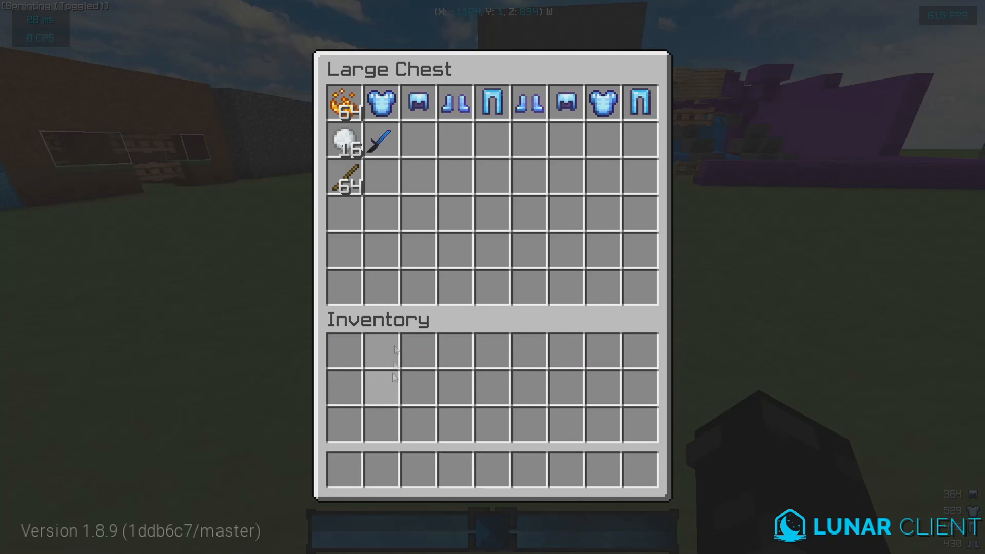
Return the diamond sword to the hotbar, take a game screenshot of the open chest and leave the chest
{"action": "left_click", "coordinate": [390, 148], "text": "shift"}
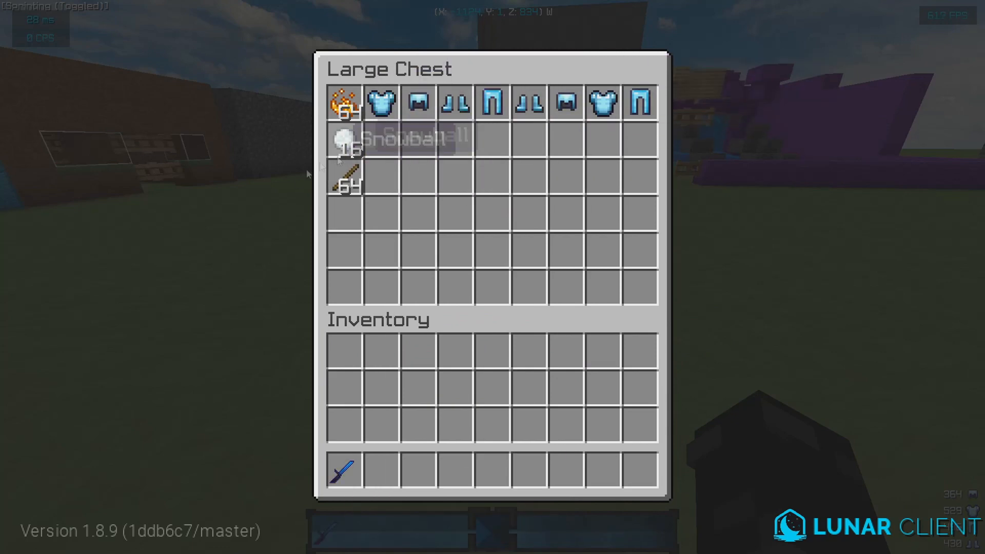
{"action": "key", "text": "F2"}
{"action": "key", "text": "Escape"}
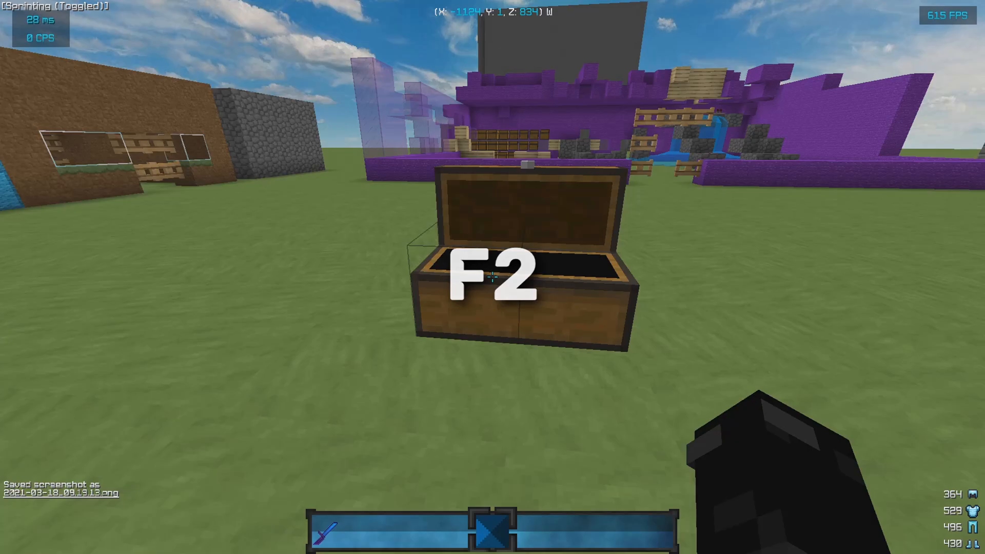
{"action": "key", "text": "Escape"}
{"action": "left_click", "coordinate": [599, 377]}
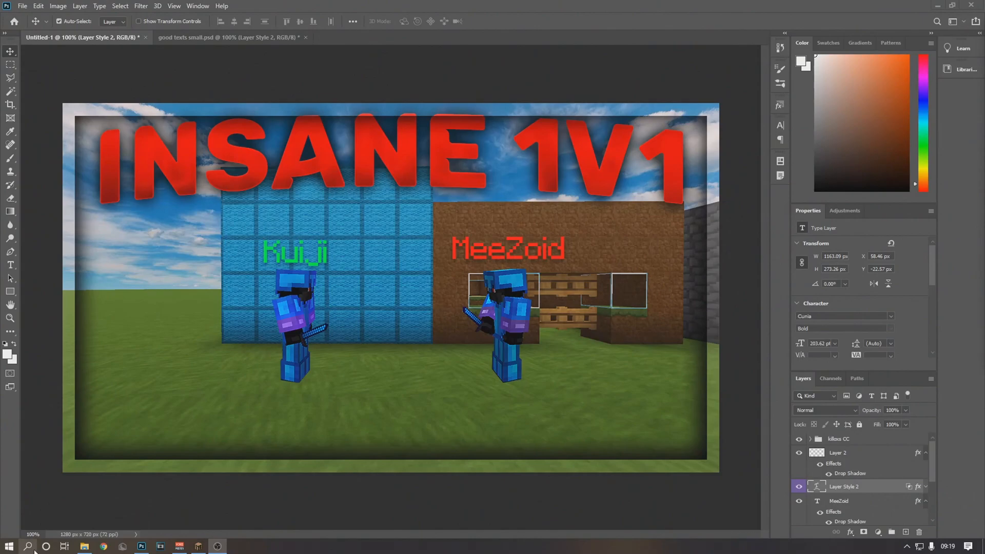
Find %appdata% through the Windows search and open the screenshots folder inside .minecraft in File Explorer
{"action": "left_click", "coordinate": [29, 546]}
{"action": "type", "text": "%appdata%"}
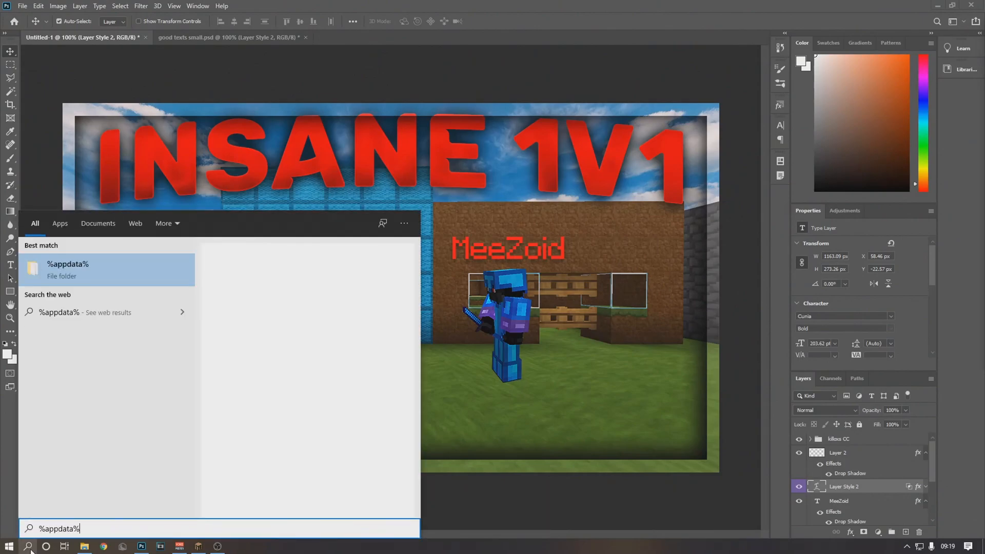
{"action": "key", "text": "Return"}
{"action": "double_click", "coordinate": [411, 161]}
{"action": "double_click", "coordinate": [411, 322]}
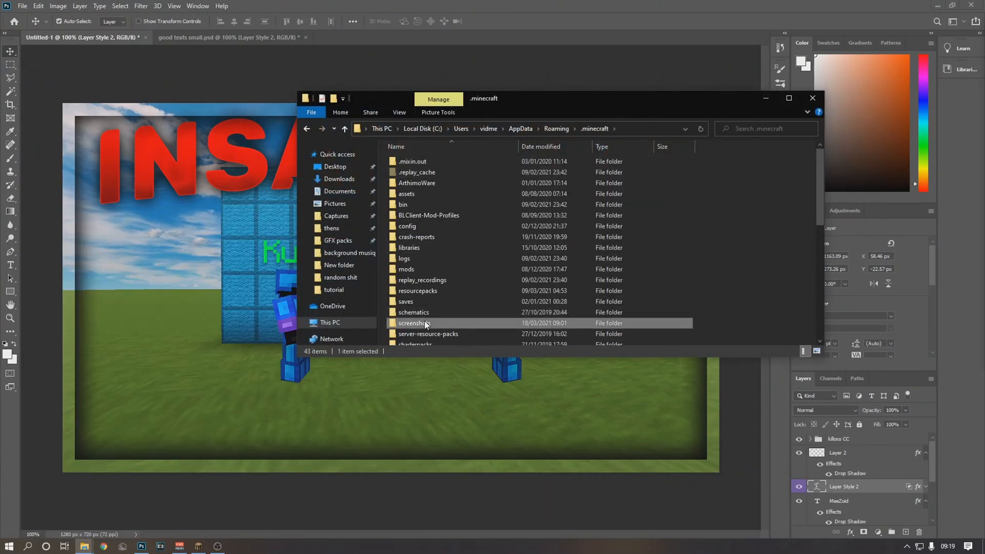
Open the screenshot 2021-03-18_09.19.13.png as a separate document in Photoshop and dismiss the File Explorer window
{"action": "scroll", "coordinate": [547, 245], "scroll_direction": "down", "scroll_amount": 5}
{"action": "scroll", "coordinate": [547, 245], "scroll_direction": "down", "scroll_amount": 10}
{"action": "left_click_drag", "start_coordinate": [535, 313], "coordinate": [325, 38]}
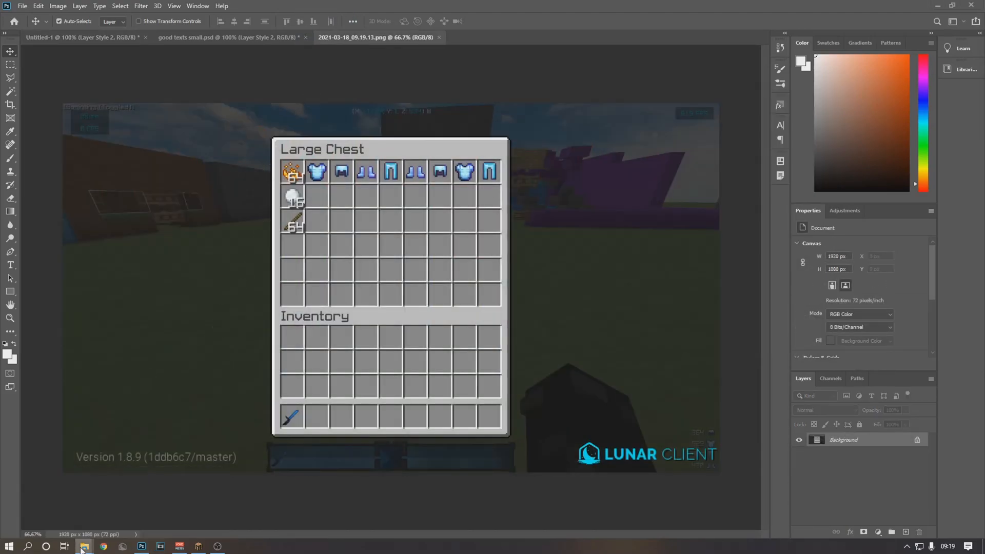
{"action": "right_click", "coordinate": [82, 547]}
{"action": "left_click", "coordinate": [70, 528]}
Crop the screenshot to the Large Chest grid above the Inventory section, about 672 × 495 px
{"action": "left_click", "coordinate": [12, 107]}
{"action": "left_click", "coordinate": [52, 106]}
{"action": "left_click_drag", "start_coordinate": [62, 102], "coordinate": [168, 123]}
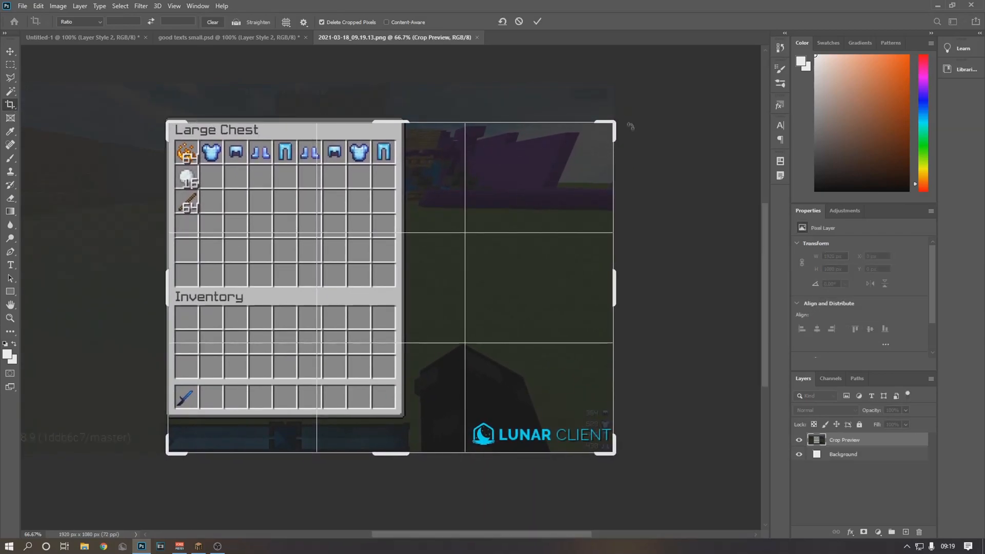
{"action": "left_click_drag", "start_coordinate": [616, 131], "coordinate": [508, 131]}
{"action": "left_click_drag", "start_coordinate": [384, 452], "coordinate": [394, 371]}
{"action": "left_click", "coordinate": [538, 22]}
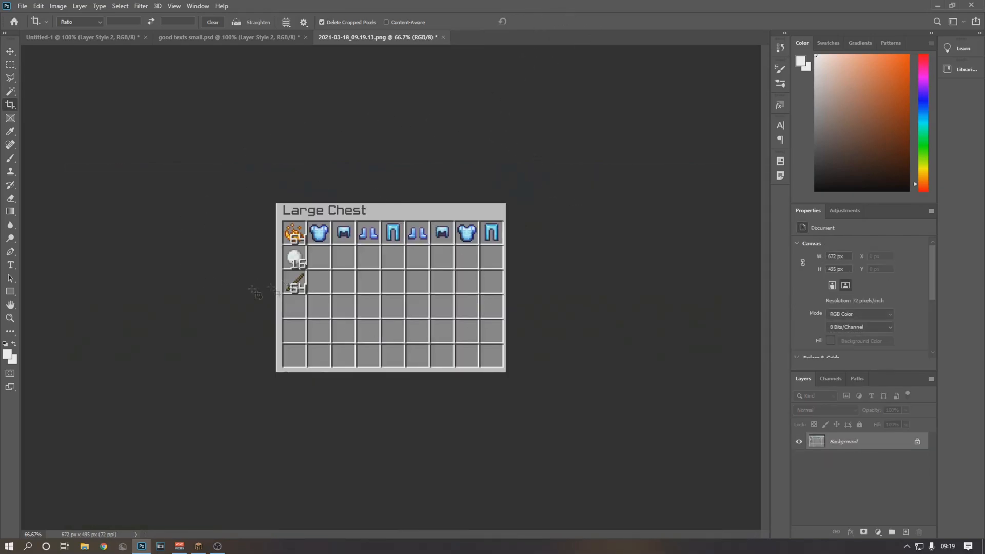
Resample the cropped chest image to a resolution of 300 pixels/inch with Preserve Details (enlargement)
{"action": "left_click", "coordinate": [44, 7]}
{"action": "mouse_move", "coordinate": [59, 9]}
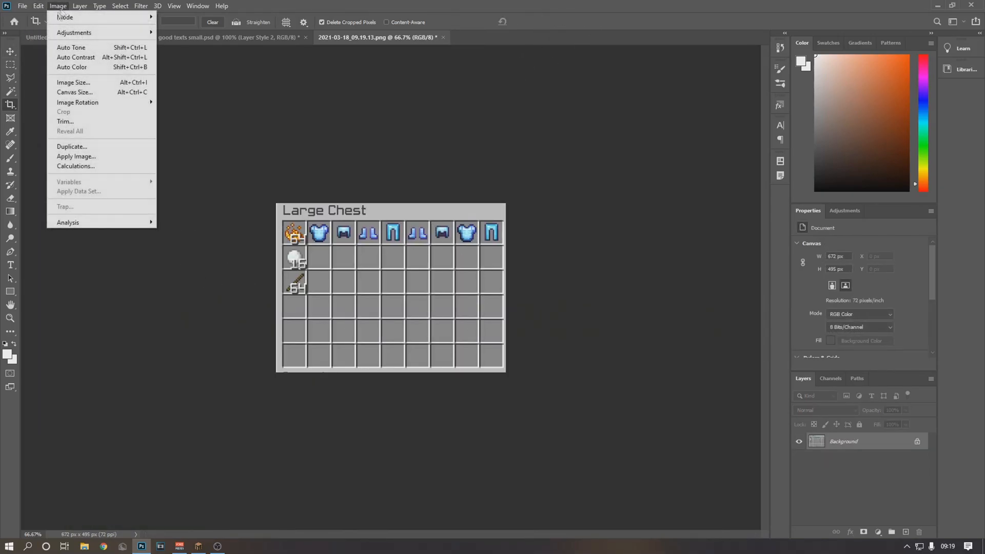
{"action": "left_click", "coordinate": [65, 83]}
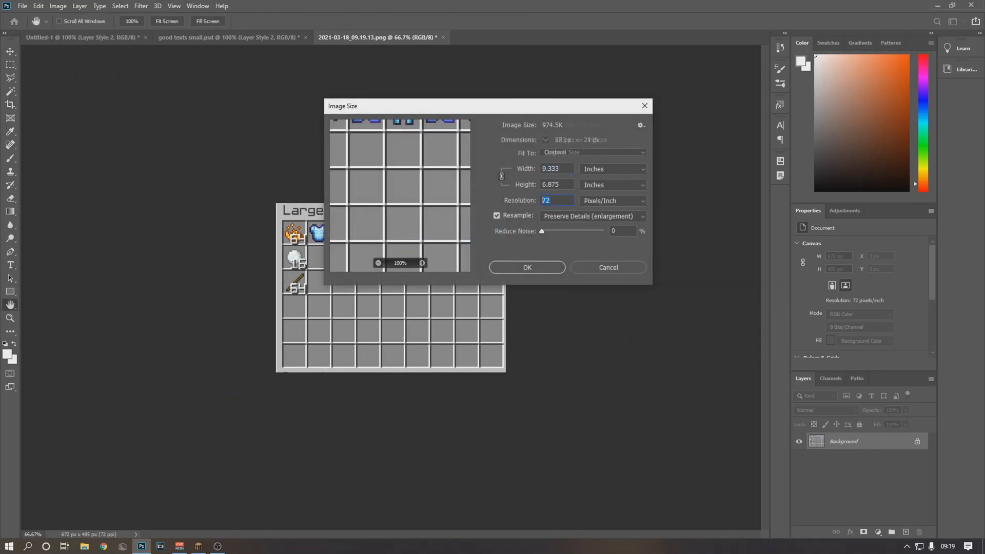
{"action": "type", "text": "300"}
{"action": "left_click", "coordinate": [547, 269]}
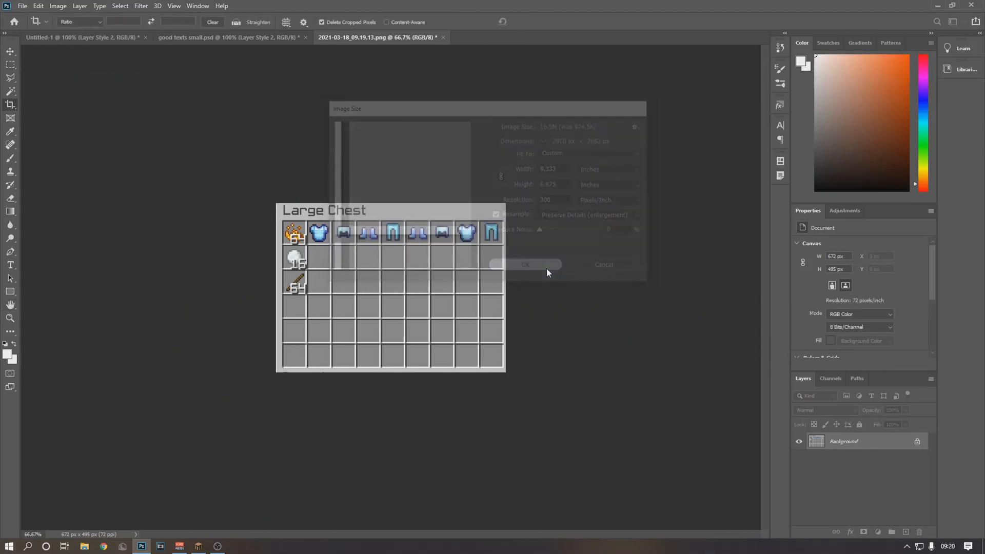
Export the enlarged chest image as a PNG named chest to the Desktop
{"action": "left_click", "coordinate": [20, 8]}
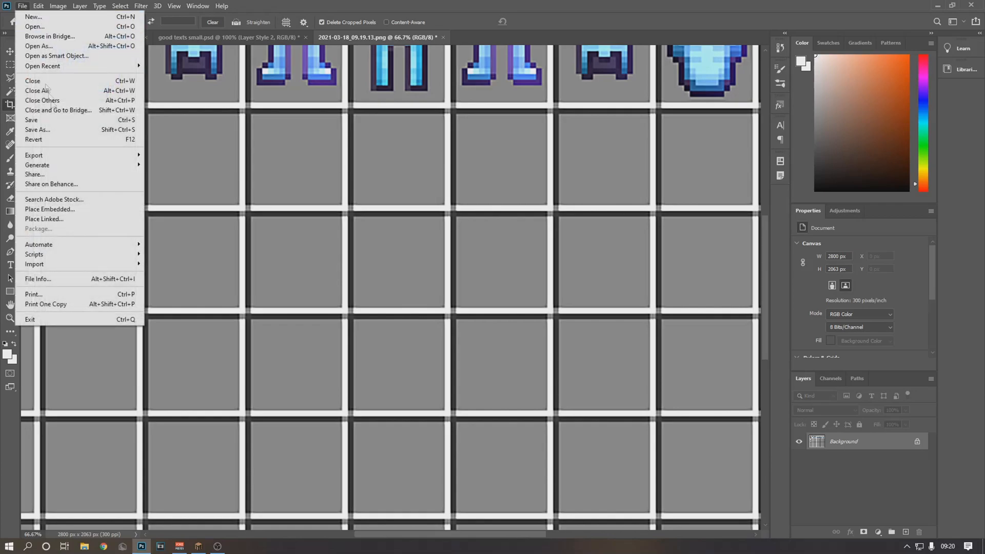
{"action": "mouse_move", "coordinate": [47, 154]}
{"action": "left_click", "coordinate": [170, 154]}
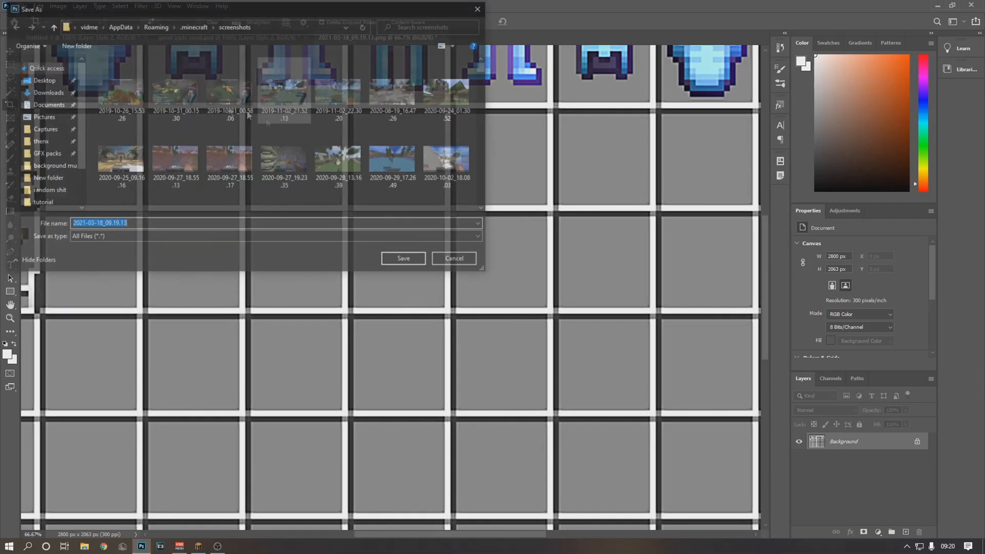
{"action": "left_click", "coordinate": [42, 80]}
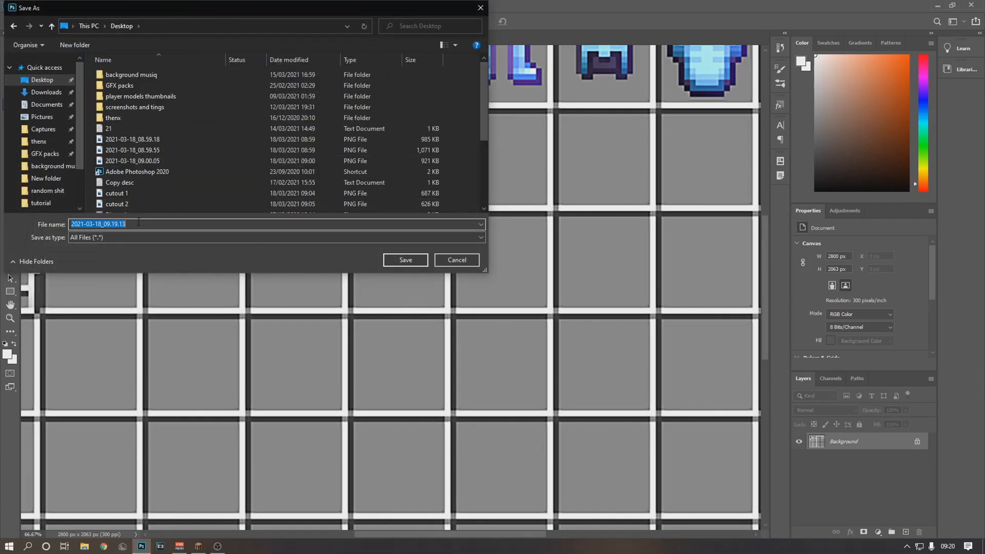
{"action": "left_click", "coordinate": [139, 222]}
{"action": "type", "text": "chest"}
{"action": "key", "text": "Return"}
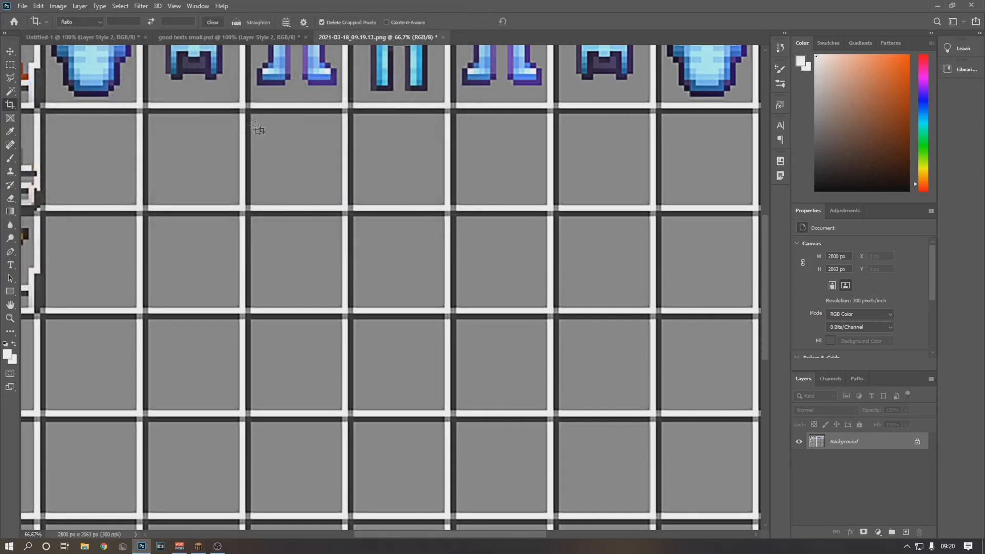
Close the screenshot document without saving and place chest.png in the thumbnail above the INSANE 1V1 text layer
{"action": "left_click", "coordinate": [444, 38]}
{"action": "left_click", "coordinate": [488, 208]}
{"action": "left_click", "coordinate": [10, 51]}
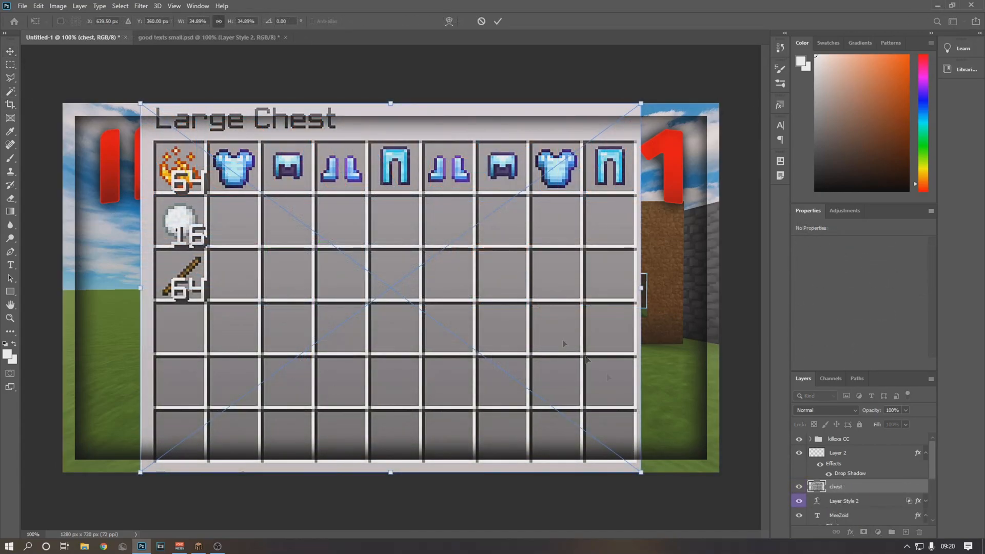
{"action": "key", "text": "Return"}
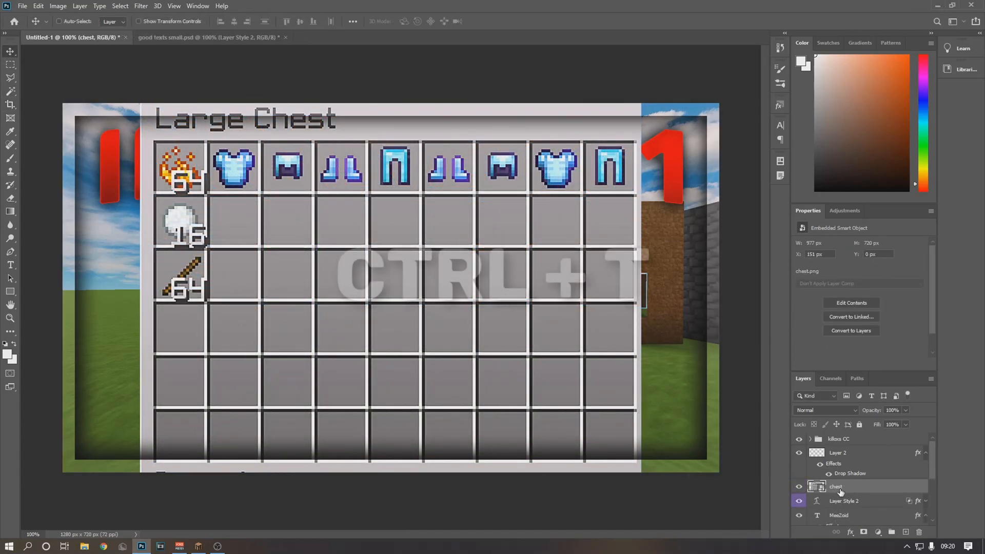
Scale the chest image down to about 13.28% and place it in the lower-left corner inside the border
{"action": "key", "text": "ctrl+t"}
{"action": "left_click_drag", "start_coordinate": [631, 101], "coordinate": [424, 308]}
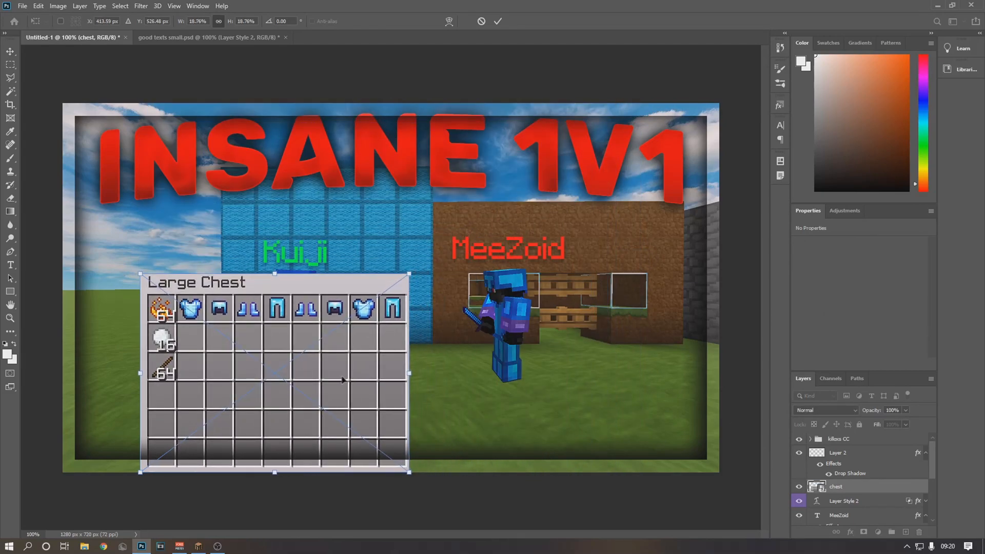
{"action": "left_click_drag", "start_coordinate": [343, 380], "coordinate": [241, 344]}
{"action": "left_click_drag", "start_coordinate": [303, 244], "coordinate": [228, 298]}
{"action": "left_click_drag", "start_coordinate": [168, 367], "coordinate": [208, 375]}
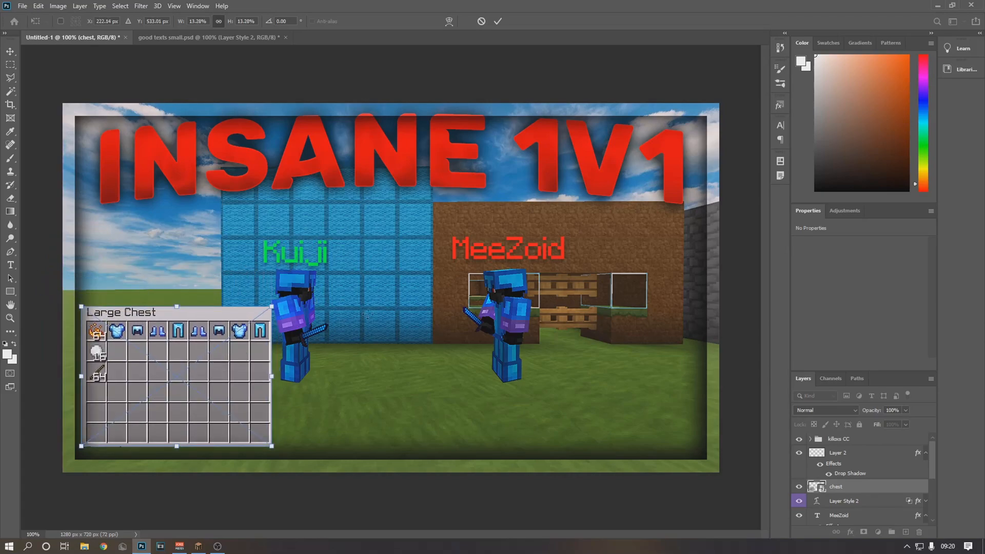
Shift the cutout 2 character horizontally about 133 px to the right, away from the chest image
{"action": "scroll", "coordinate": [854, 492], "scroll_direction": "down", "scroll_amount": 4}
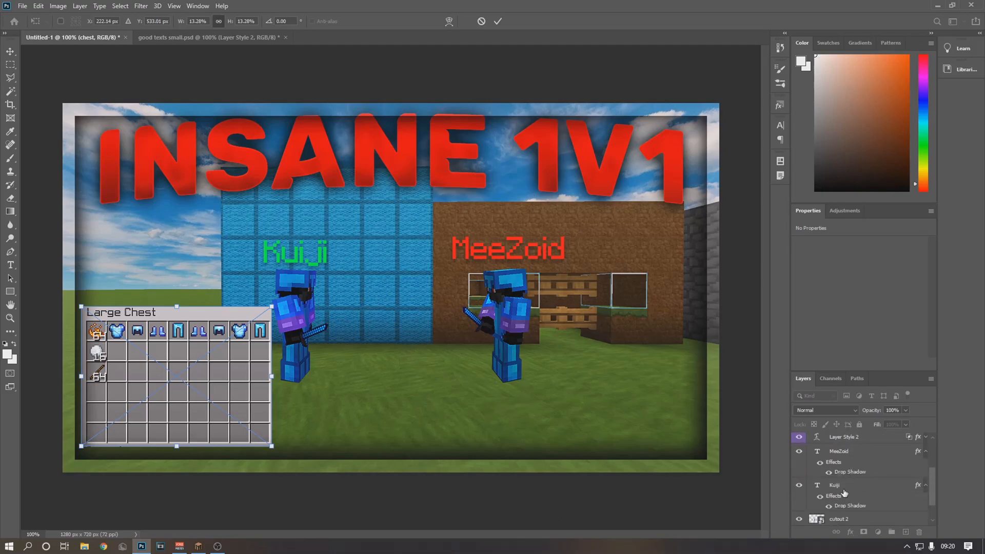
{"action": "scroll", "coordinate": [844, 492], "scroll_direction": "down", "scroll_amount": 2}
{"action": "left_click", "coordinate": [844, 493]}
{"action": "key", "text": "ctrl+t"}
{"action": "left_click_drag", "start_coordinate": [346, 343], "coordinate": [380, 332]}
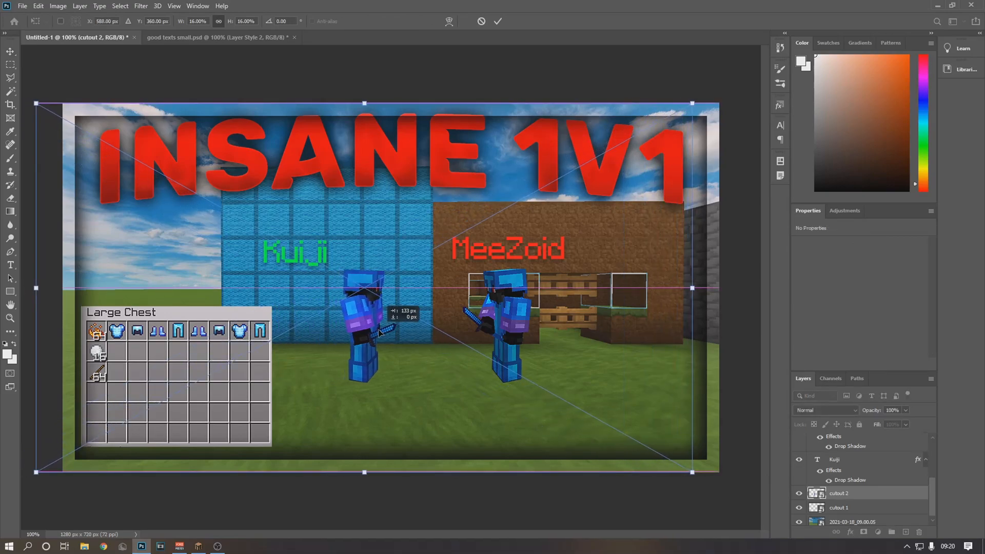
Move the green name tag about 141 px to the right so it sits above the cutout 2 character
{"action": "left_click", "coordinate": [842, 459]}
{"action": "key", "text": "ctrl+t"}
{"action": "left_click_drag", "start_coordinate": [292, 257], "coordinate": [364, 253]}
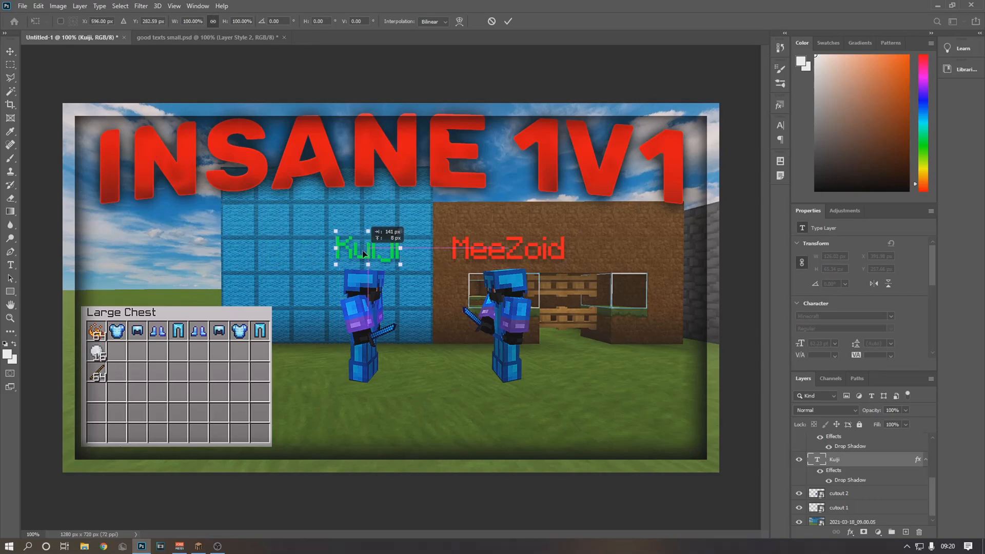
{"action": "key", "text": "Return"}
Enlarge the chest image to about 16.80% and position it in the lower-left corner at about X 46 px, Y 323 px
{"action": "scroll", "coordinate": [880, 458], "scroll_direction": "up", "scroll_amount": 3}
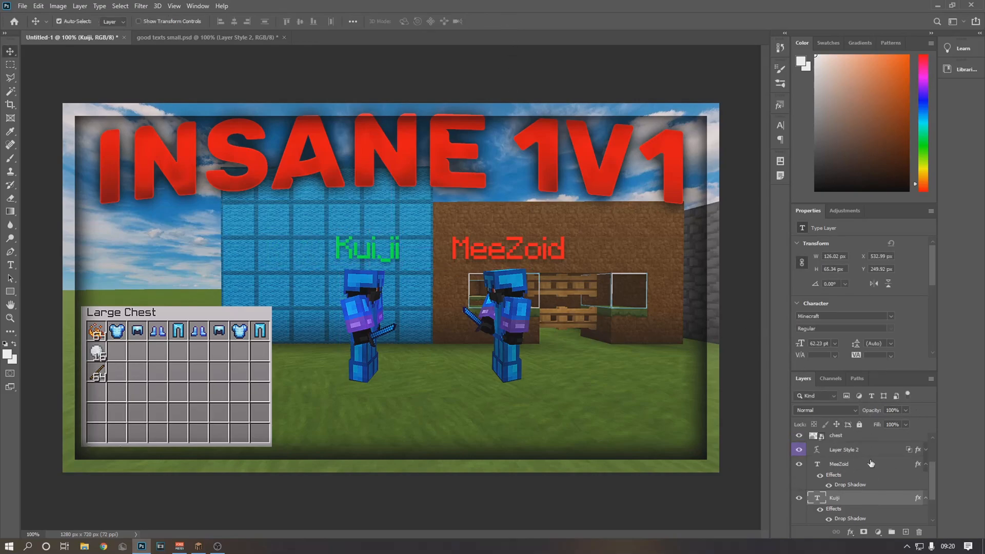
{"action": "left_click", "coordinate": [872, 461]}
{"action": "key", "text": "ctrl+t"}
{"action": "left_click_drag", "start_coordinate": [190, 376], "coordinate": [202, 351]}
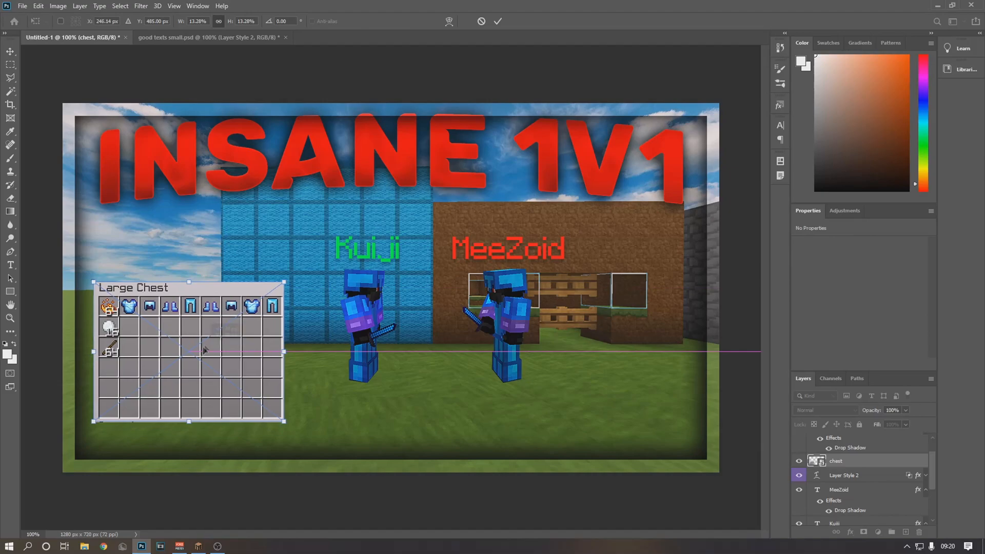
{"action": "left_click_drag", "start_coordinate": [284, 282], "coordinate": [321, 254]}
{"action": "left_click_drag", "start_coordinate": [254, 307], "coordinate": [247, 323]}
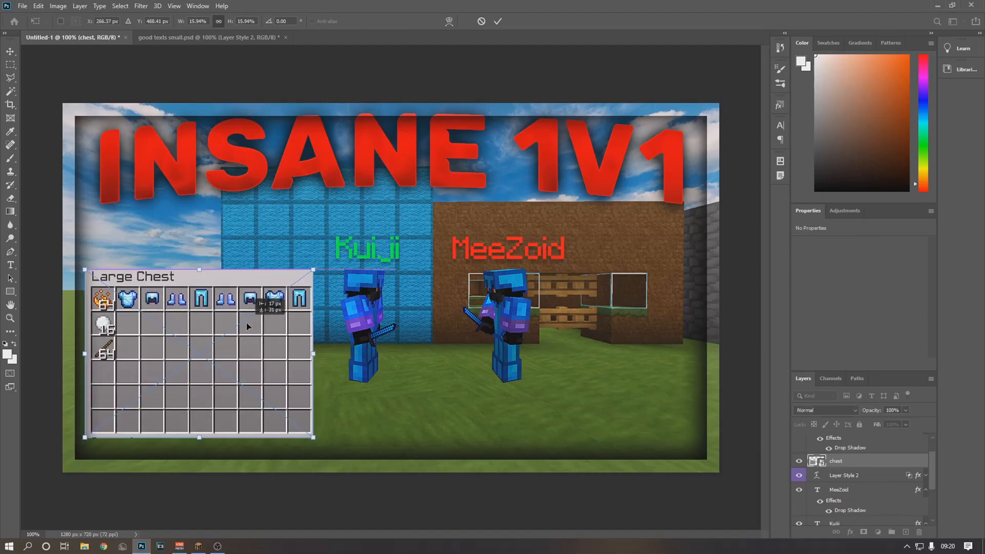
{"action": "left_click_drag", "start_coordinate": [314, 269], "coordinate": [326, 260]}
{"action": "left_click_drag", "start_coordinate": [280, 303], "coordinate": [287, 305]}
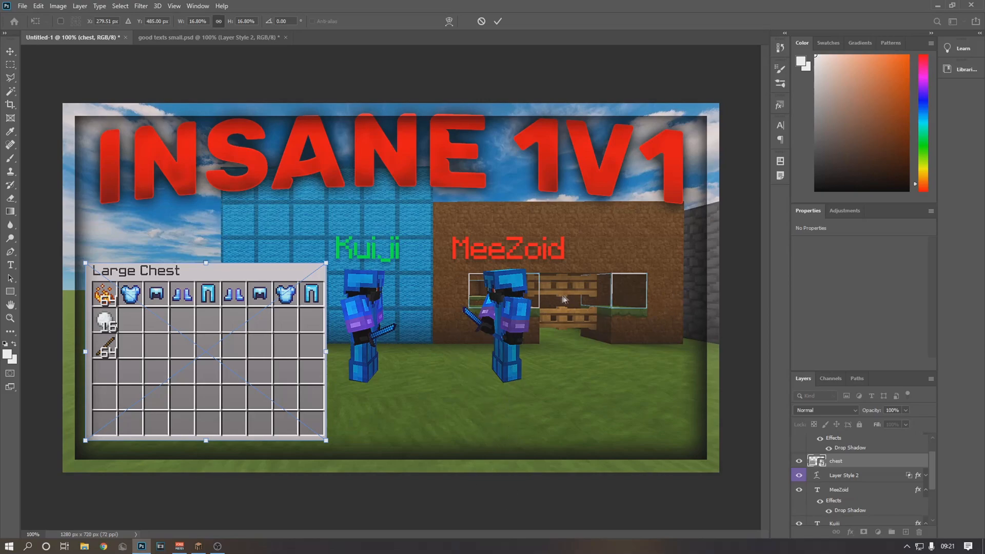
{"action": "mouse_move", "coordinate": [217, 368]}
{"action": "left_mouse_down"}
{"action": "mouse_move", "coordinate": [237, 355]}
{"action": "mouse_move", "coordinate": [235, 370]}
{"action": "left_mouse_up"}
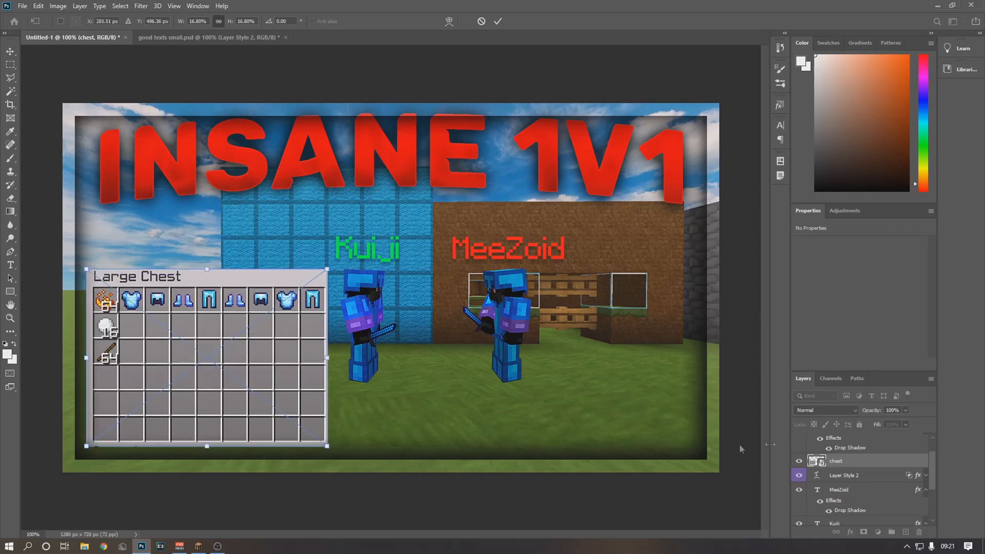
{"action": "key", "text": "Return"}
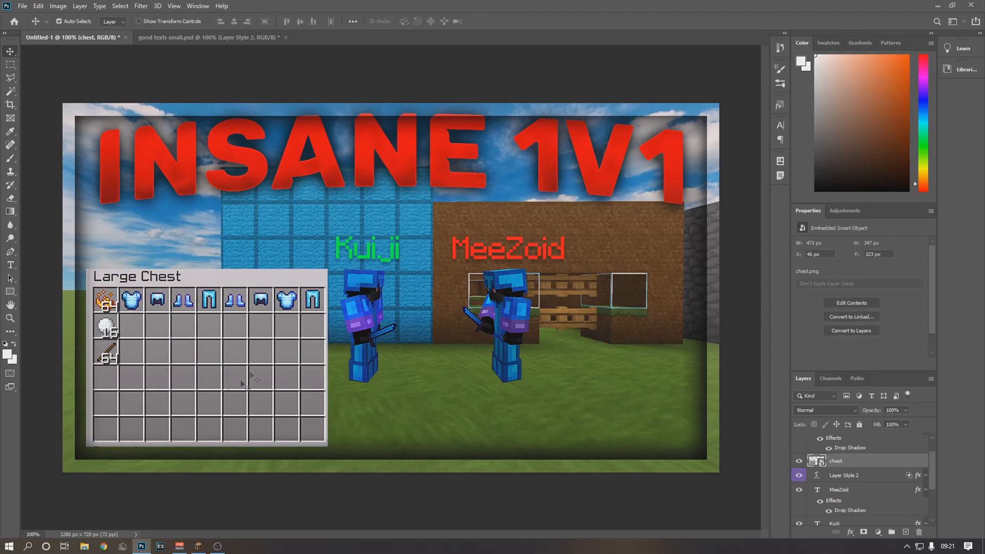
Give the chest layer a white (ffffff) outside stroke of 3 px in its layer style
{"action": "right_click", "coordinate": [850, 468]}
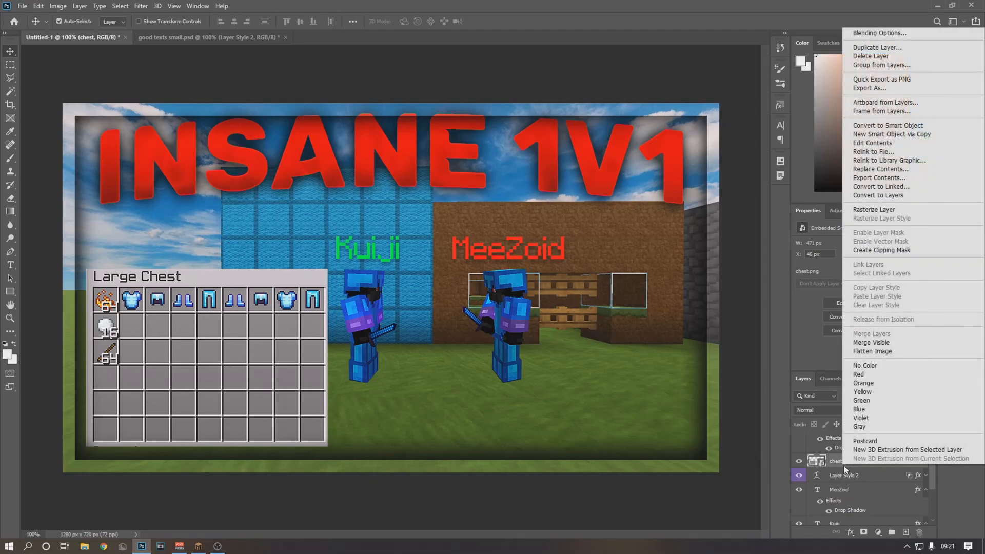
{"action": "left_click", "coordinate": [887, 32]}
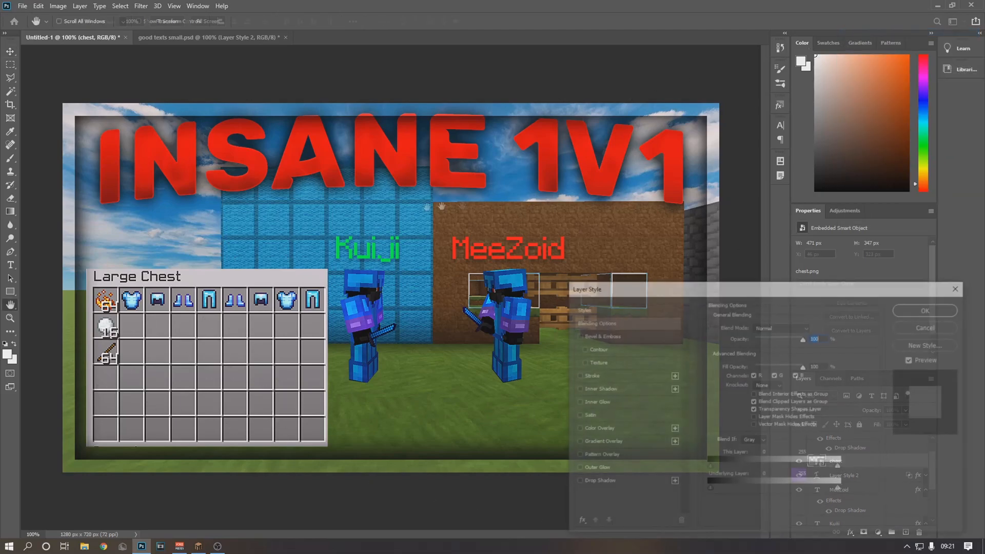
{"action": "mouse_move", "coordinate": [621, 293]}
{"action": "left_mouse_down"}
{"action": "mouse_move", "coordinate": [598, 248]}
{"action": "mouse_move", "coordinate": [598, 217]}
{"action": "left_mouse_up"}
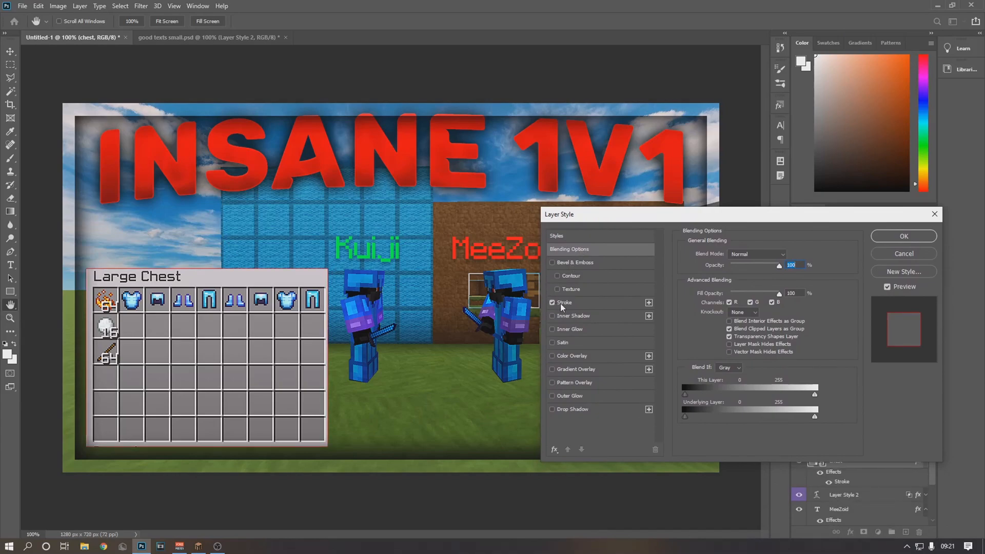
{"action": "left_click", "coordinate": [565, 301]}
{"action": "left_click", "coordinate": [715, 329]}
{"action": "type", "text": "ffffff"}
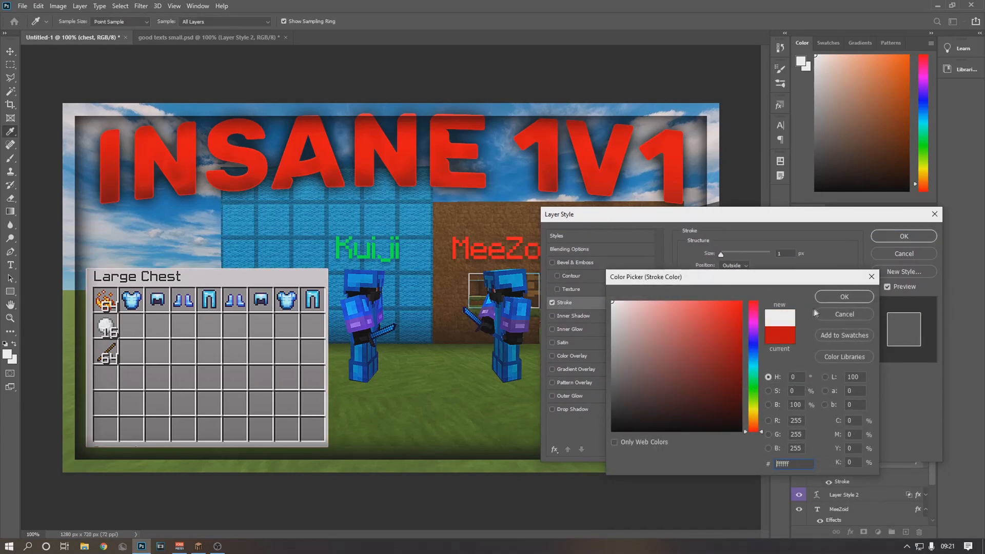
{"action": "key", "text": "Return"}
{"action": "mouse_move", "coordinate": [723, 259]}
{"action": "left_mouse_down"}
{"action": "mouse_move", "coordinate": [743, 258]}
{"action": "mouse_move", "coordinate": [722, 258]}
{"action": "left_mouse_up"}
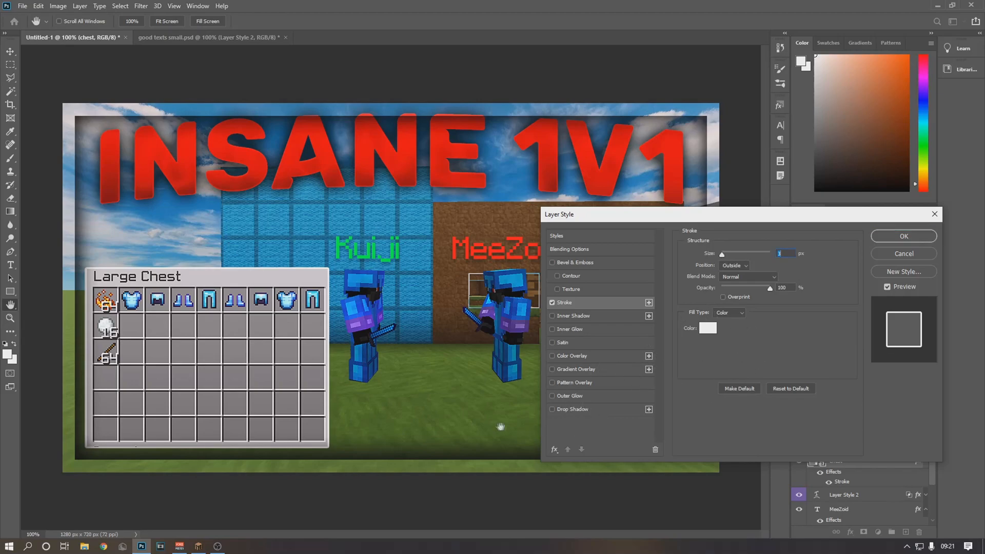
Add a drop shadow to the chest layer with a distance of 9 px
{"action": "left_click", "coordinate": [552, 409]}
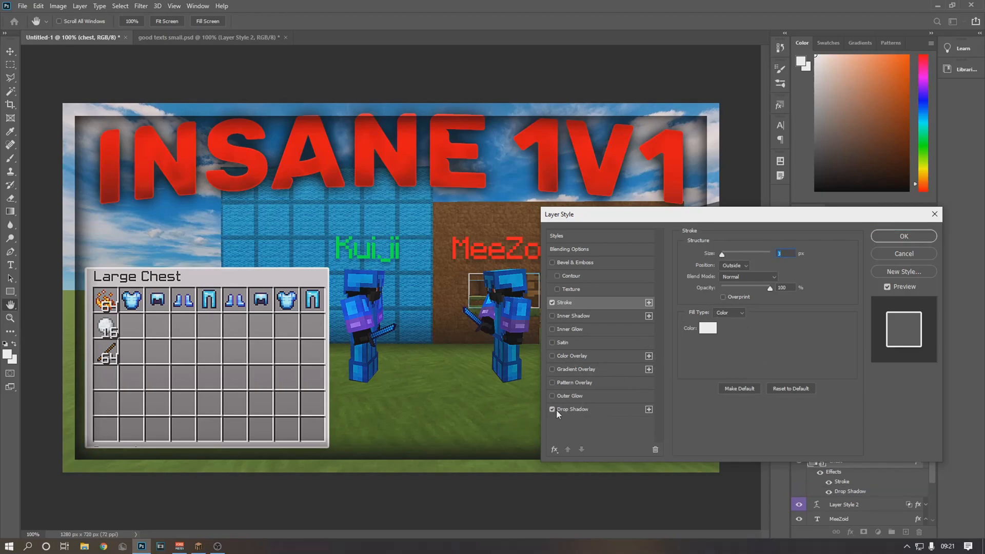
{"action": "left_click", "coordinate": [572, 409]}
{"action": "left_click_drag", "start_coordinate": [724, 301], "coordinate": [726, 302]}
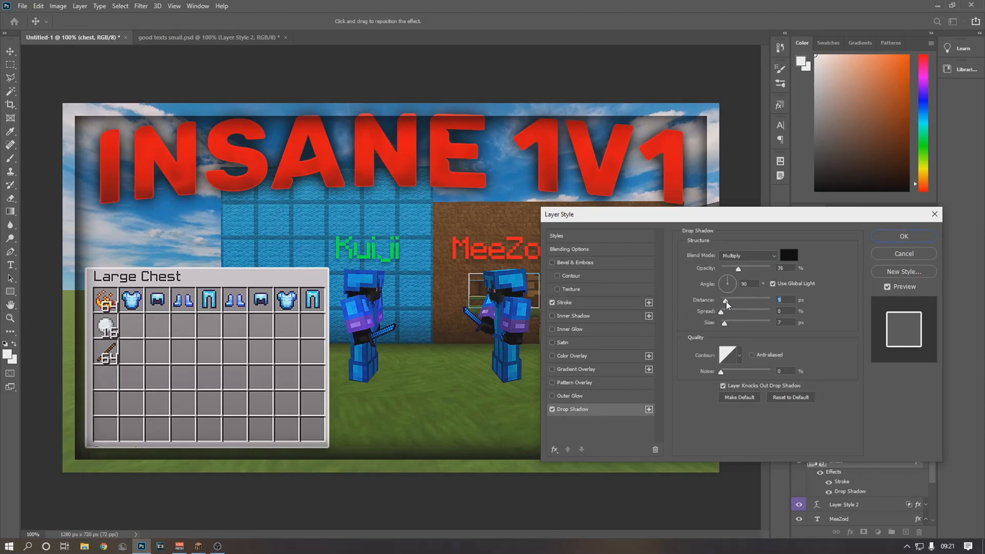
Turn off the chest layer's stroke, increase its drop shadow size slightly and apply the layer style
{"action": "left_click", "coordinate": [565, 302]}
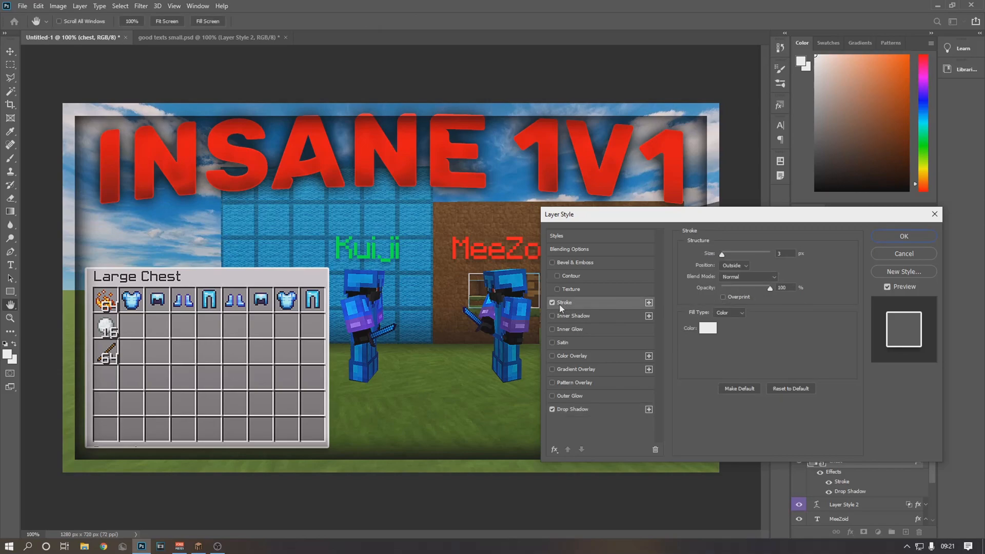
{"action": "left_click", "coordinate": [552, 303]}
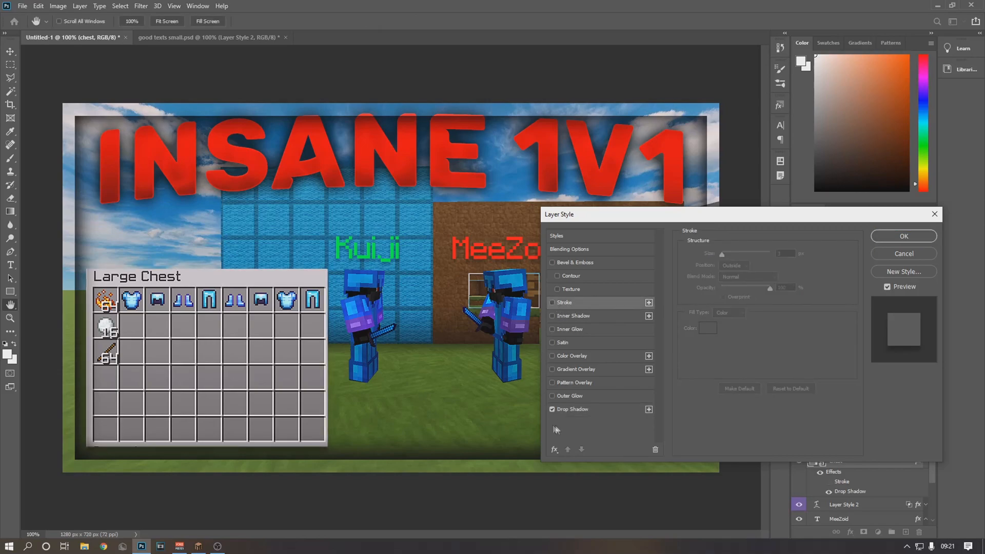
{"action": "left_click", "coordinate": [564, 408]}
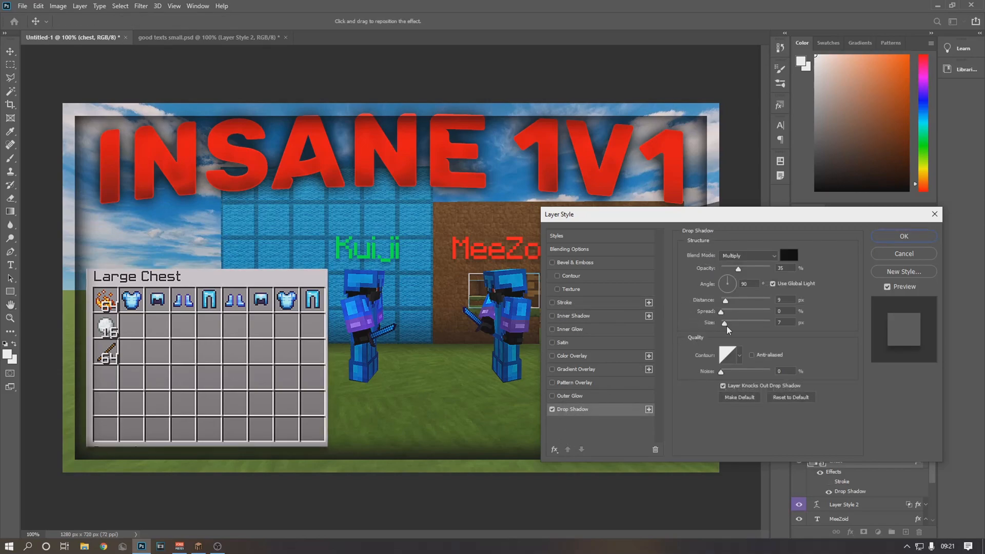
{"action": "mouse_move", "coordinate": [725, 324]}
{"action": "left_mouse_down"}
{"action": "mouse_move", "coordinate": [746, 325]}
{"action": "mouse_move", "coordinate": [731, 325]}
{"action": "left_mouse_up"}
{"action": "left_click", "coordinate": [904, 236]}
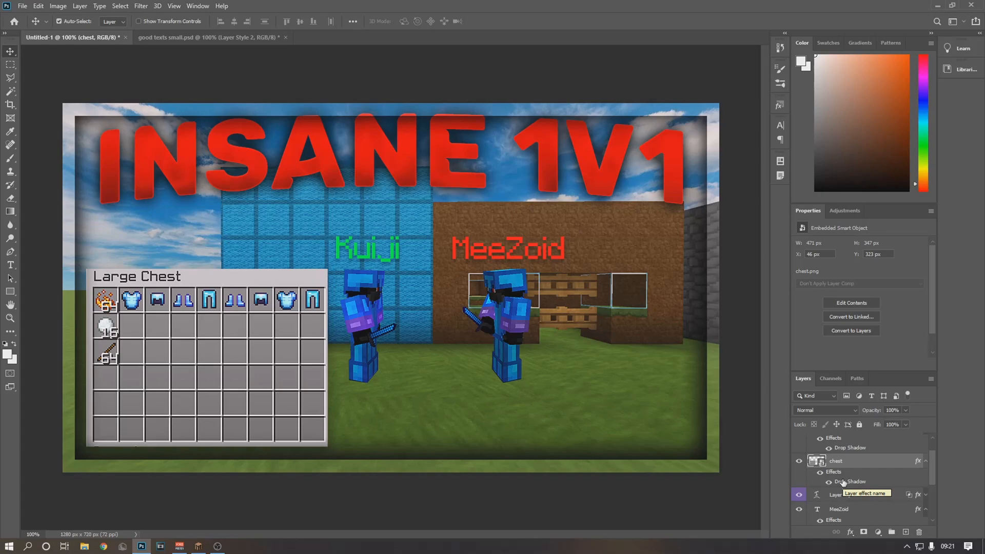
Apply a white 3 px outside stroke to the cutout 2 character layer
{"action": "scroll", "coordinate": [847, 485], "scroll_direction": "down", "scroll_amount": 3}
{"action": "left_click", "coordinate": [857, 490]}
{"action": "right_click", "coordinate": [856, 490]}
{"action": "left_click", "coordinate": [847, 58]}
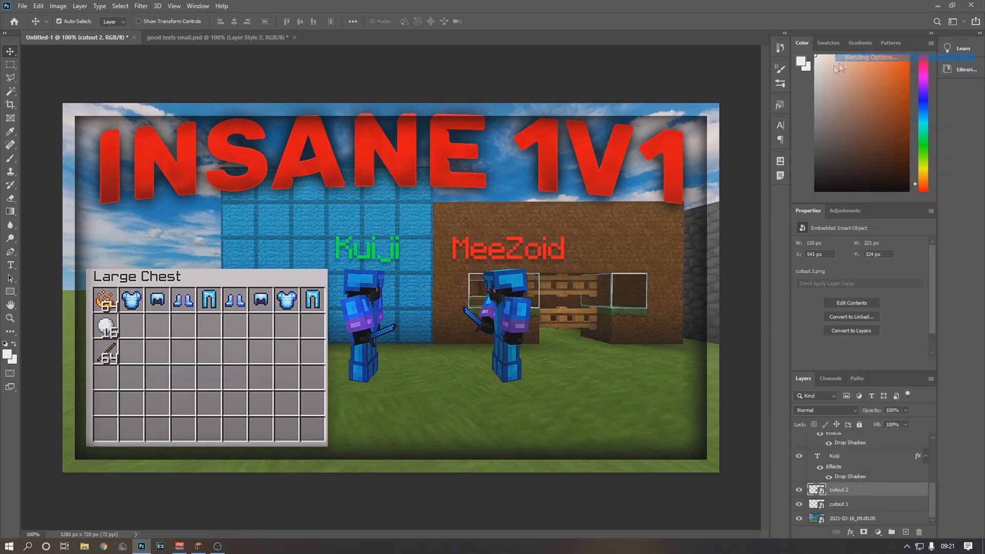
{"action": "left_click", "coordinate": [552, 303]}
{"action": "left_click", "coordinate": [568, 304]}
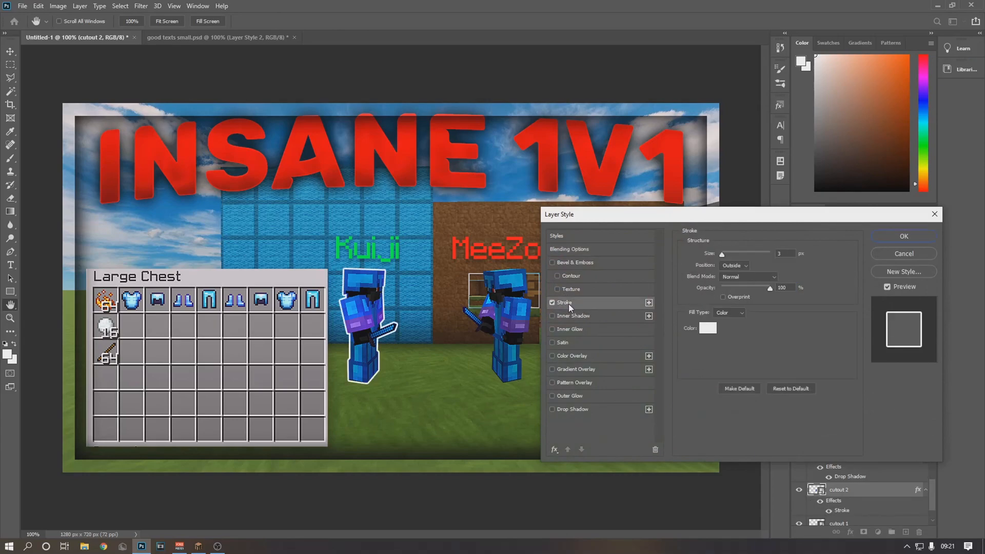
{"action": "left_click", "coordinate": [916, 239]}
Apply a white 3 px outside stroke to the cutout 1 character layer
{"action": "left_click", "coordinate": [842, 505]}
{"action": "right_click", "coordinate": [842, 507]}
{"action": "left_click", "coordinate": [875, 76]}
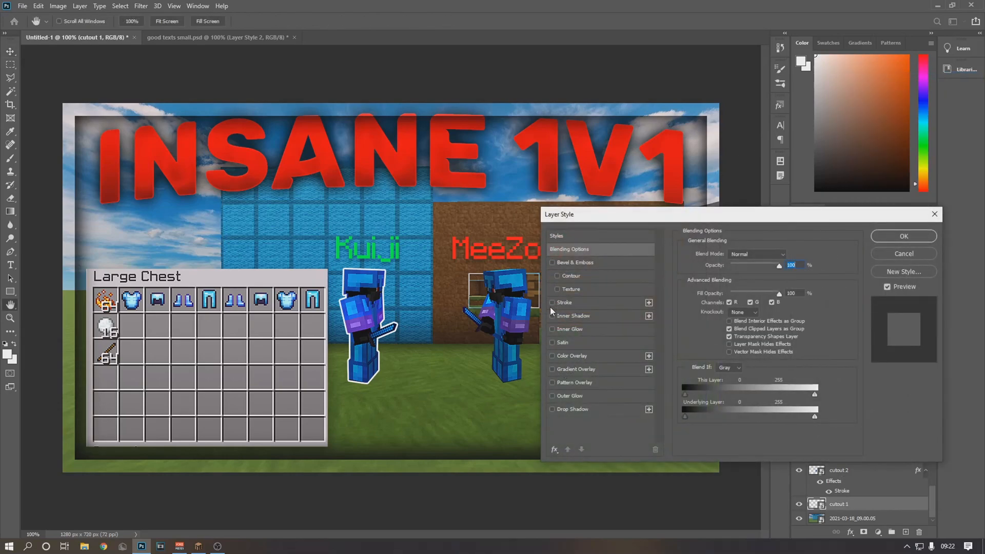
{"action": "left_click", "coordinate": [552, 303]}
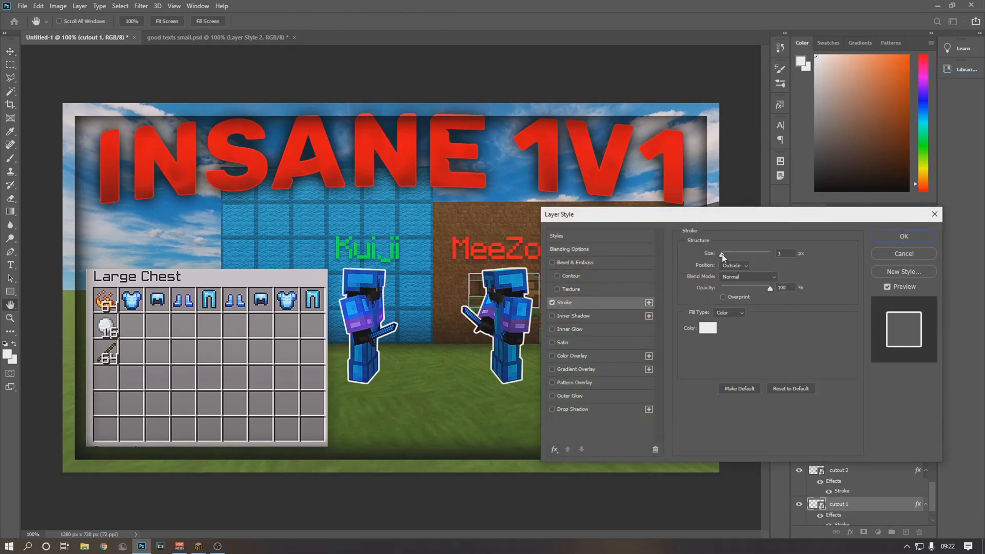
{"action": "left_click_drag", "start_coordinate": [722, 255], "coordinate": [722, 254]}
{"action": "left_click", "coordinate": [904, 236]}
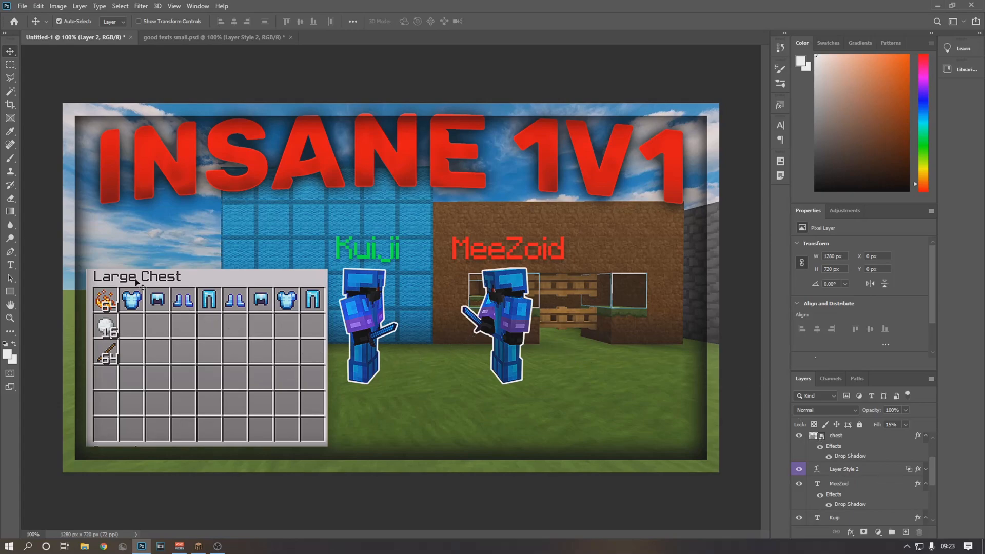
Export the finished thumbnail as a JPG at 100% quality and 1280 × 720 px
{"action": "left_click", "coordinate": [18, 9]}
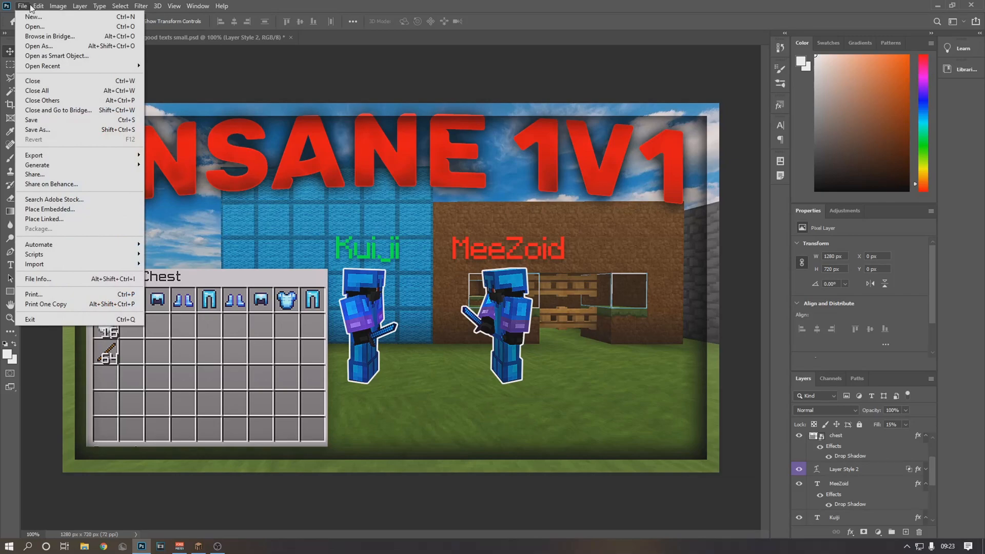
{"action": "left_click", "coordinate": [28, 7]}
{"action": "left_click", "coordinate": [28, 7]}
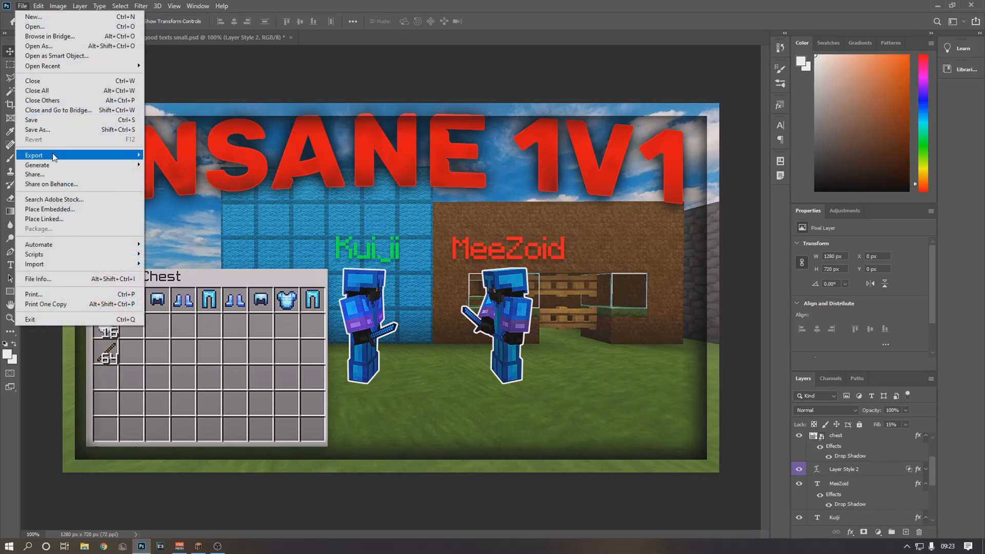
{"action": "mouse_move", "coordinate": [53, 153]}
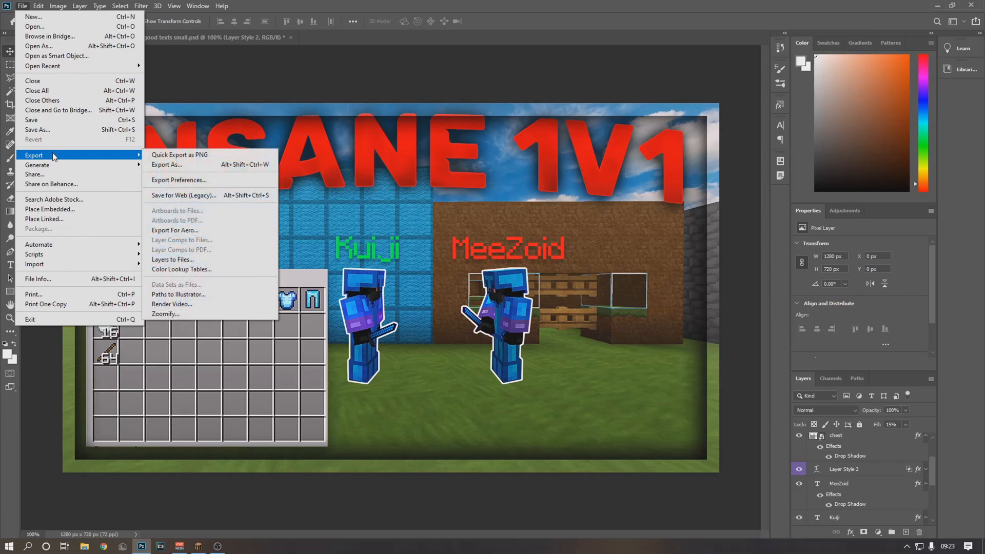
{"action": "left_click", "coordinate": [174, 166]}
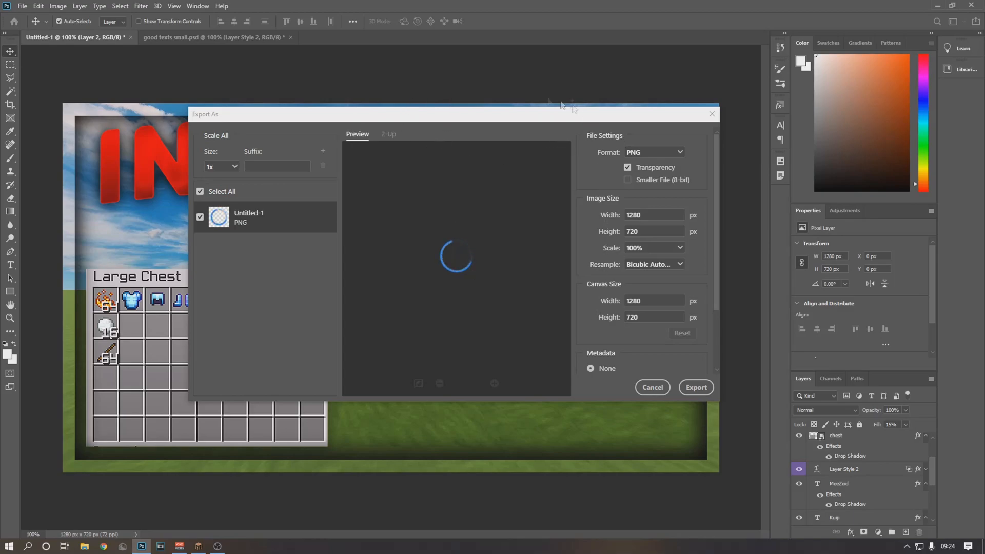
{"action": "left_click", "coordinate": [654, 153]}
{"action": "left_click", "coordinate": [642, 178]}
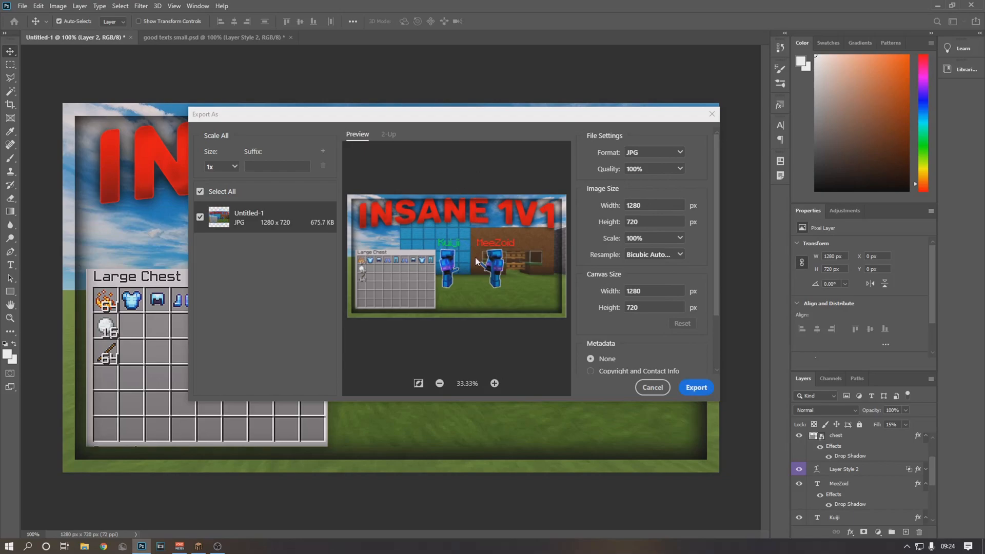
{"action": "left_click", "coordinate": [694, 395]}
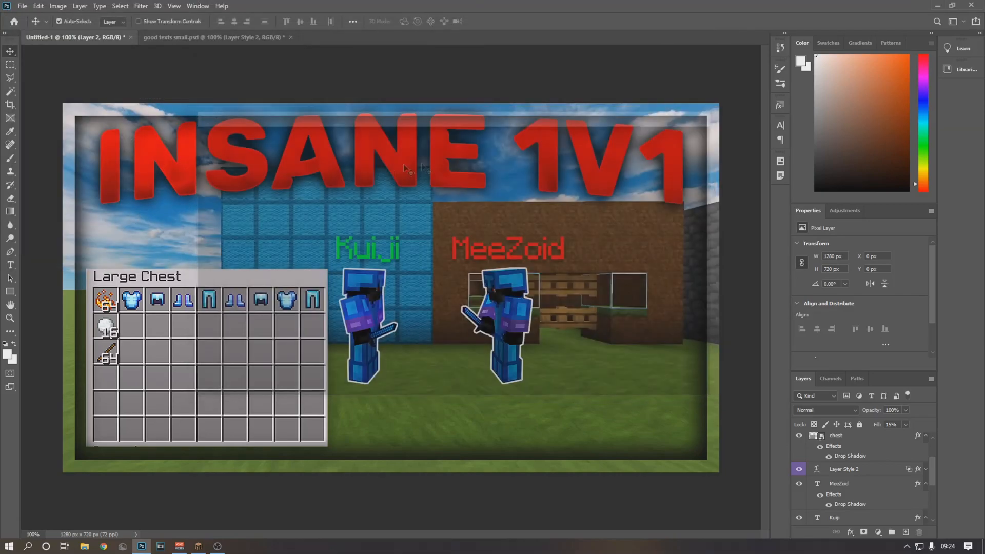
Close the thumbnail document without saving and start closing good texts small.psd
{"action": "left_click", "coordinate": [131, 38]}
{"action": "left_click", "coordinate": [490, 205]}
{"action": "left_click", "coordinate": [174, 38]}
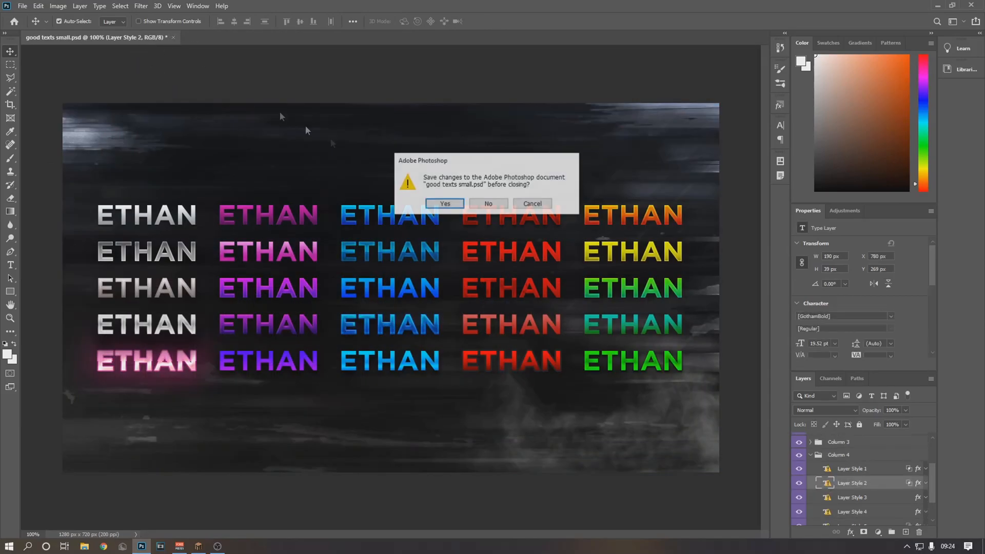